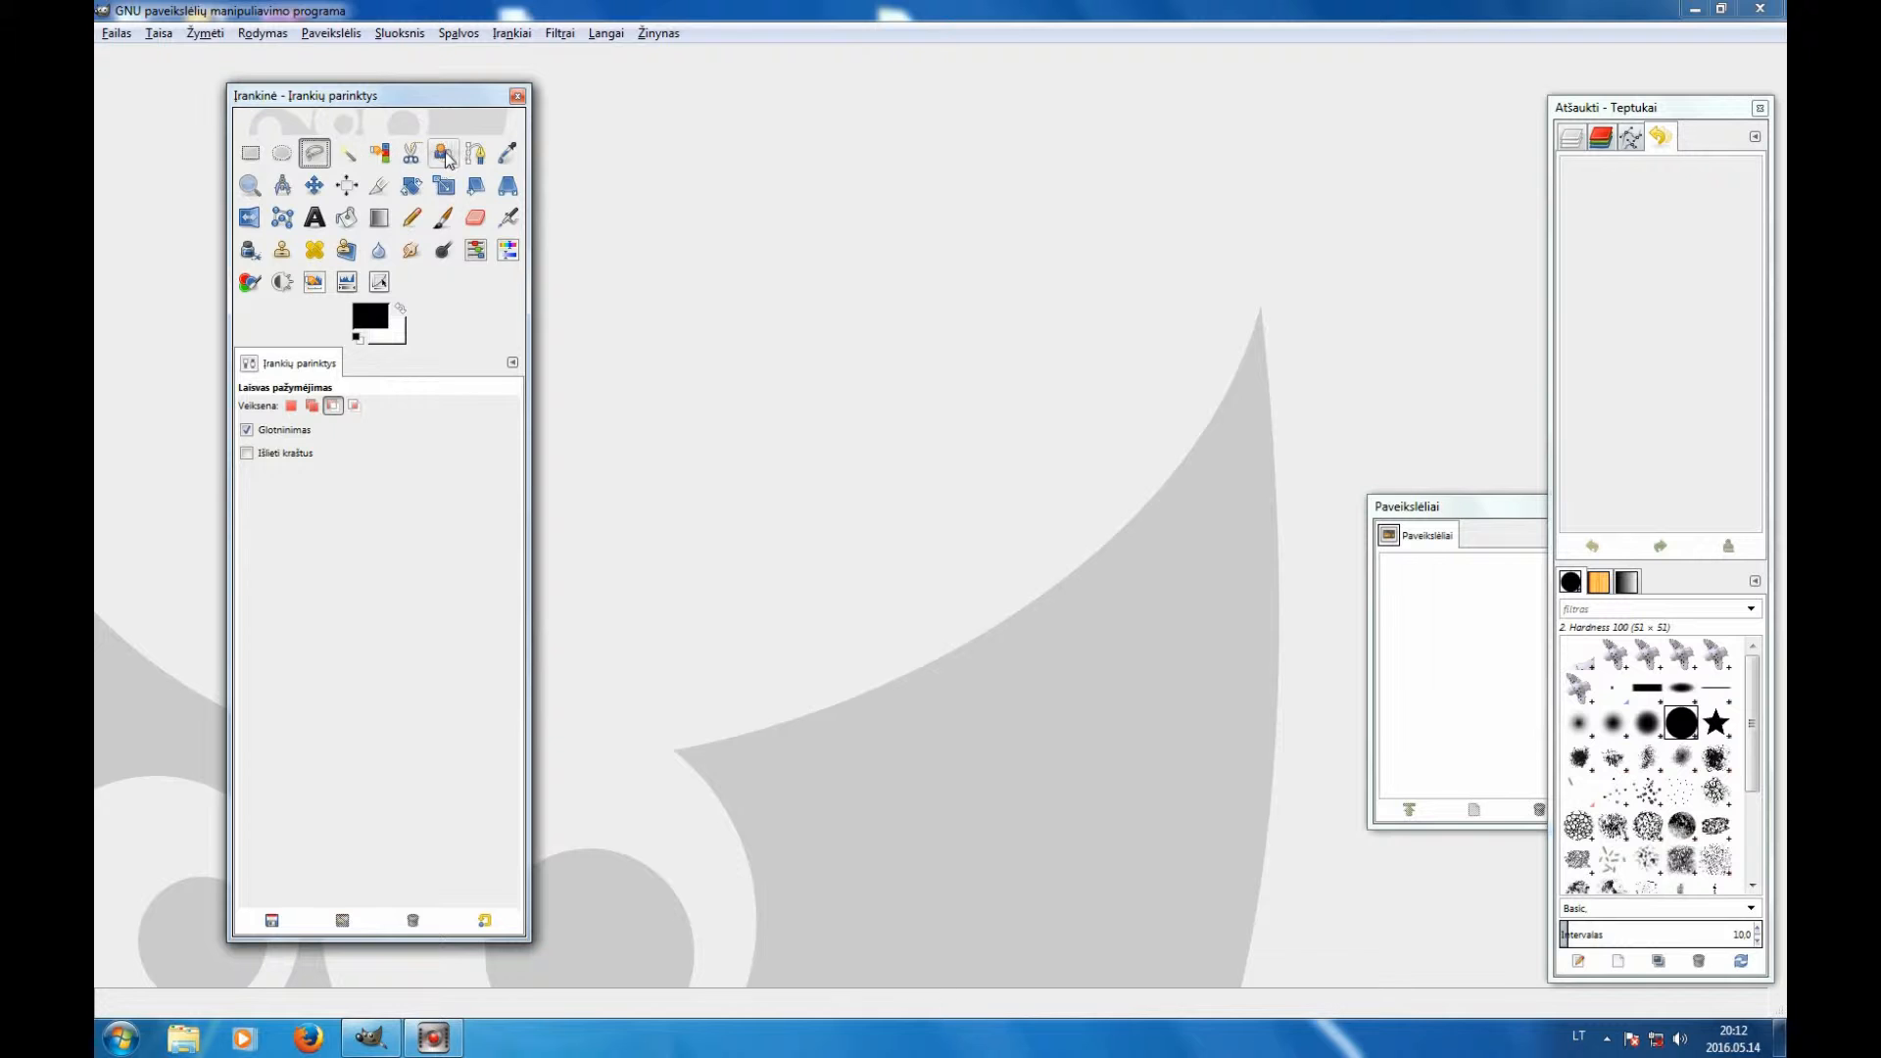
Examine the options of the Rectangle Select, Ellipse Select, Free Select and Paths tools
click(251, 156)
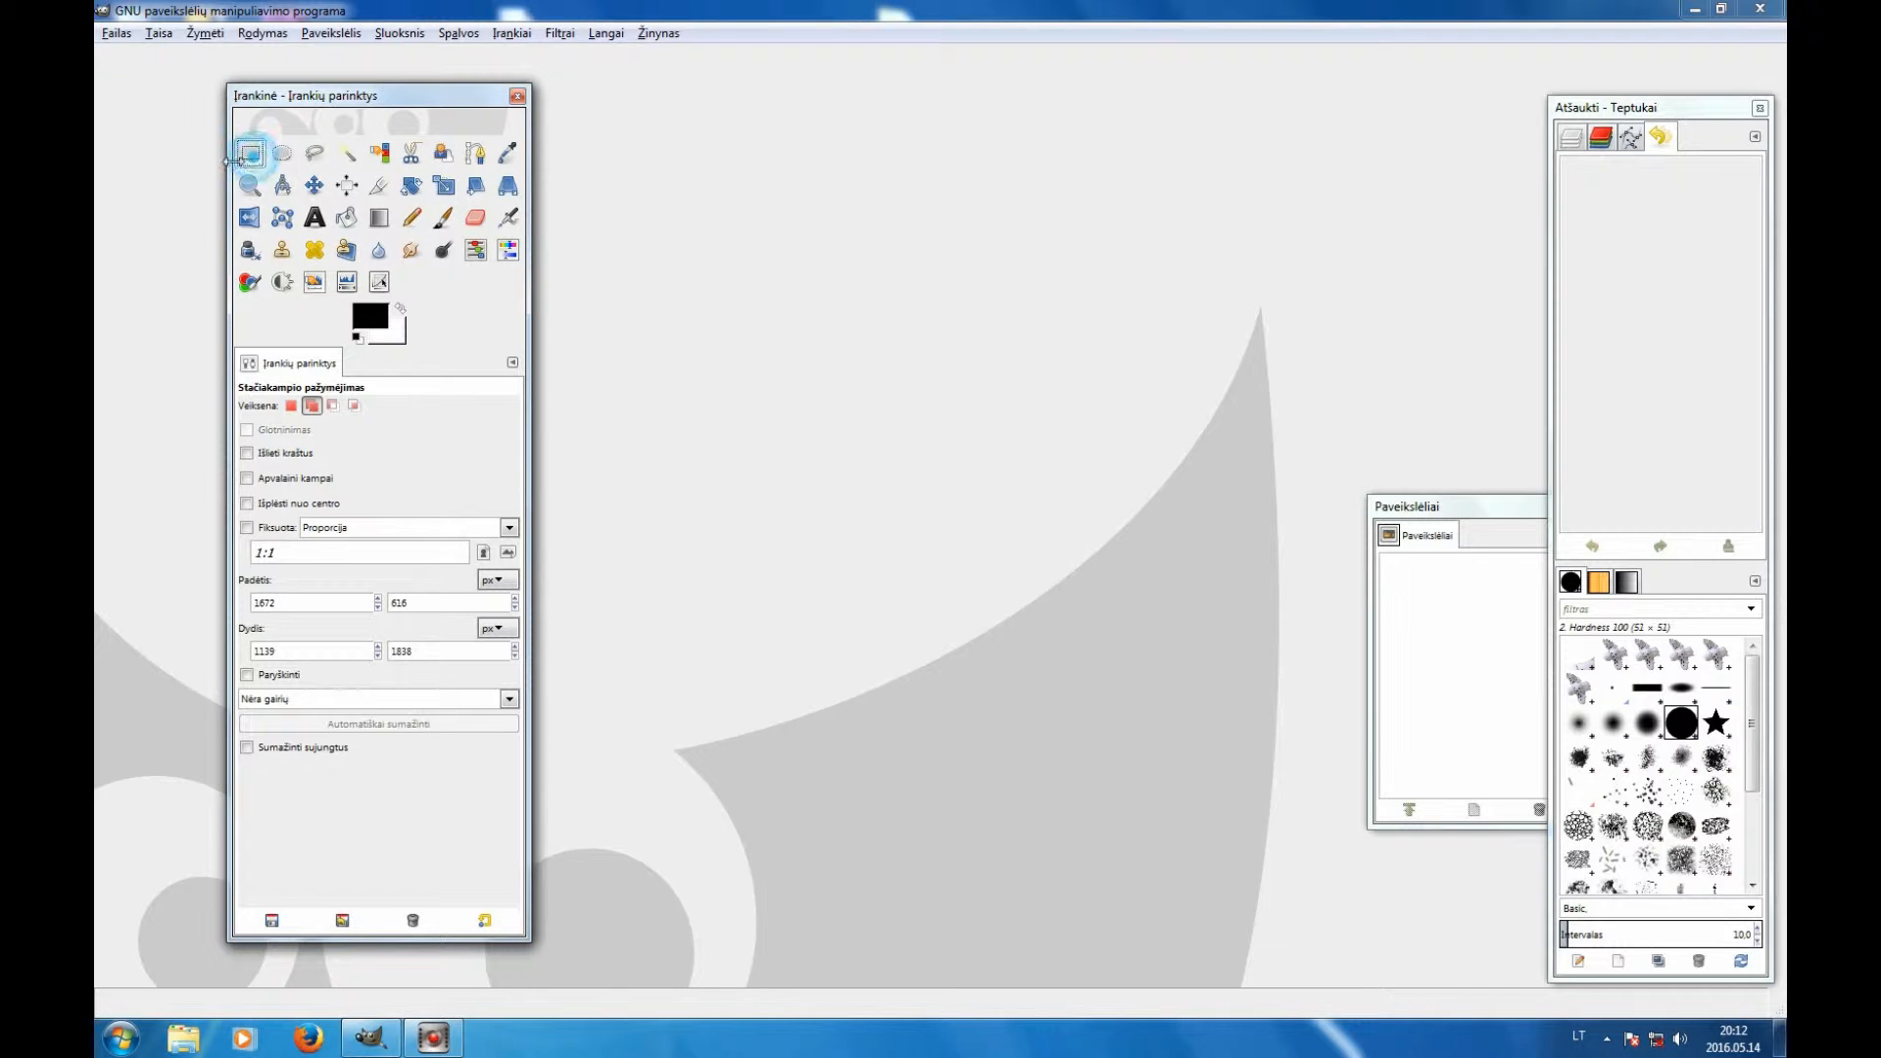
click(475, 157)
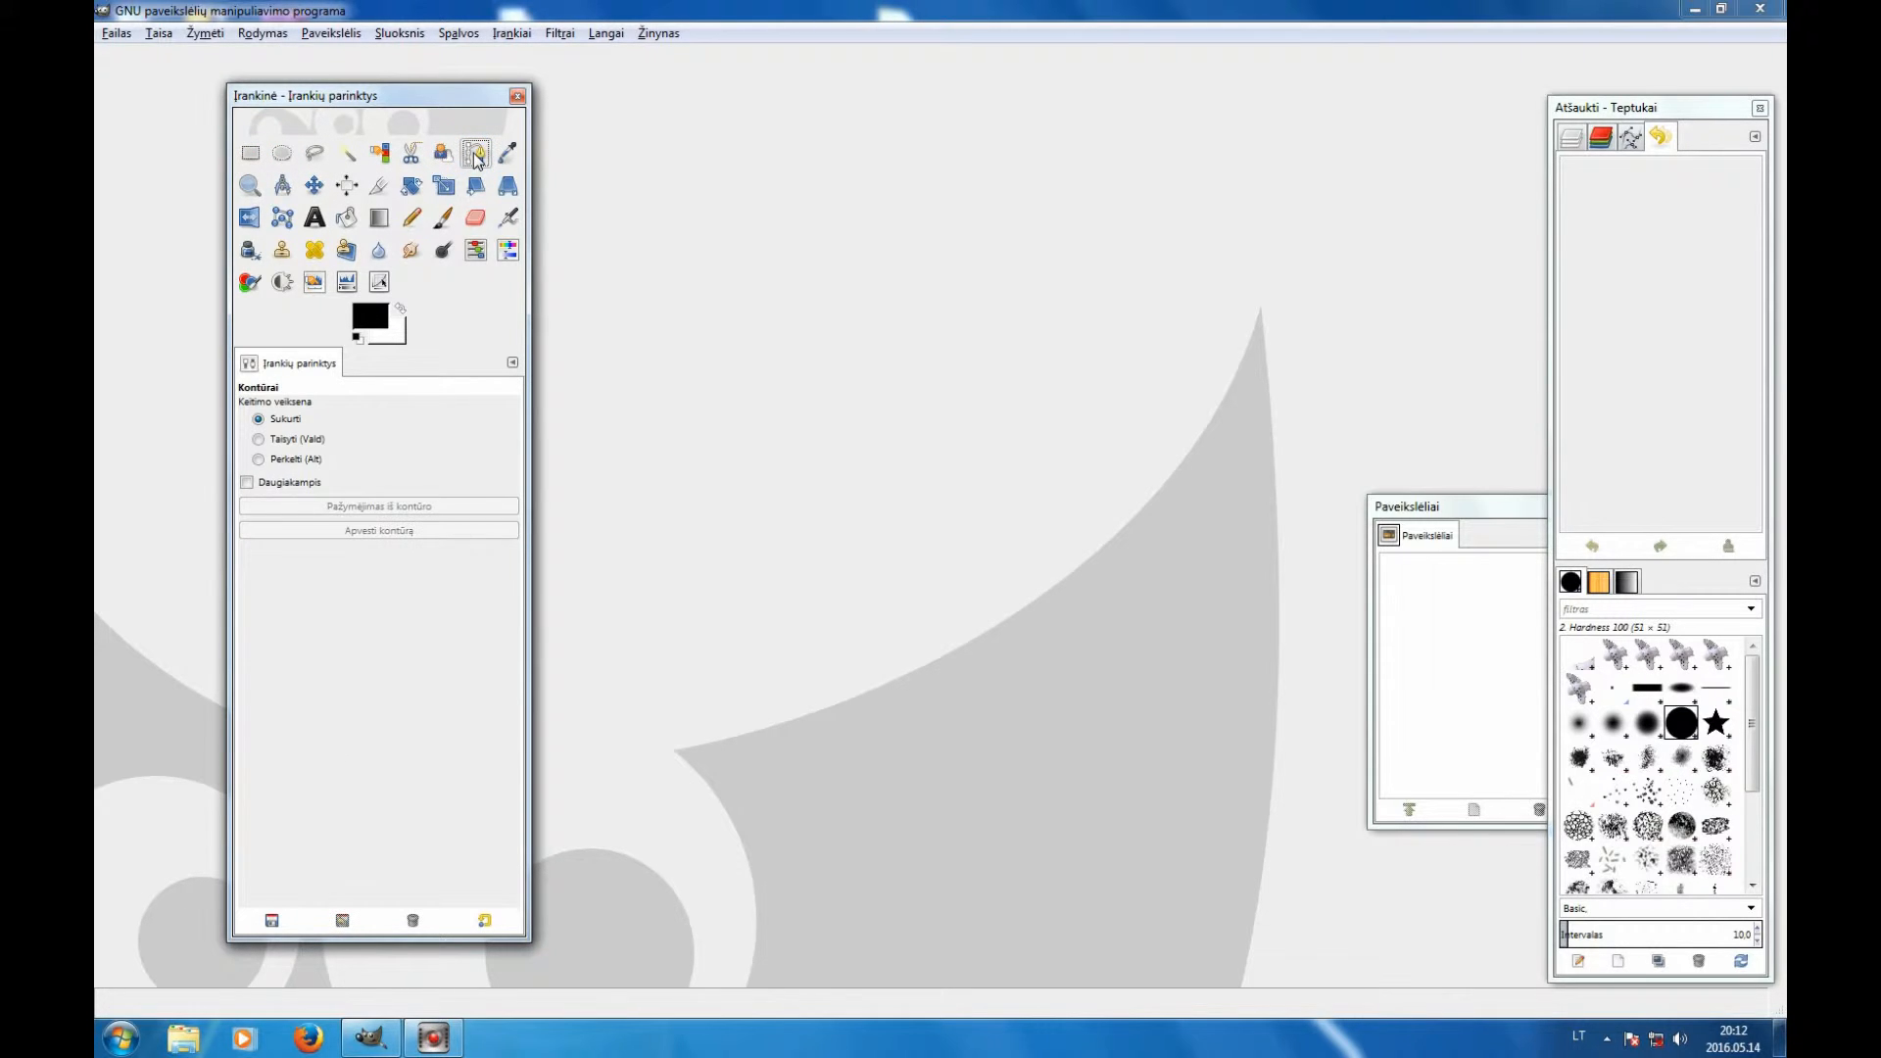
click(250, 153)
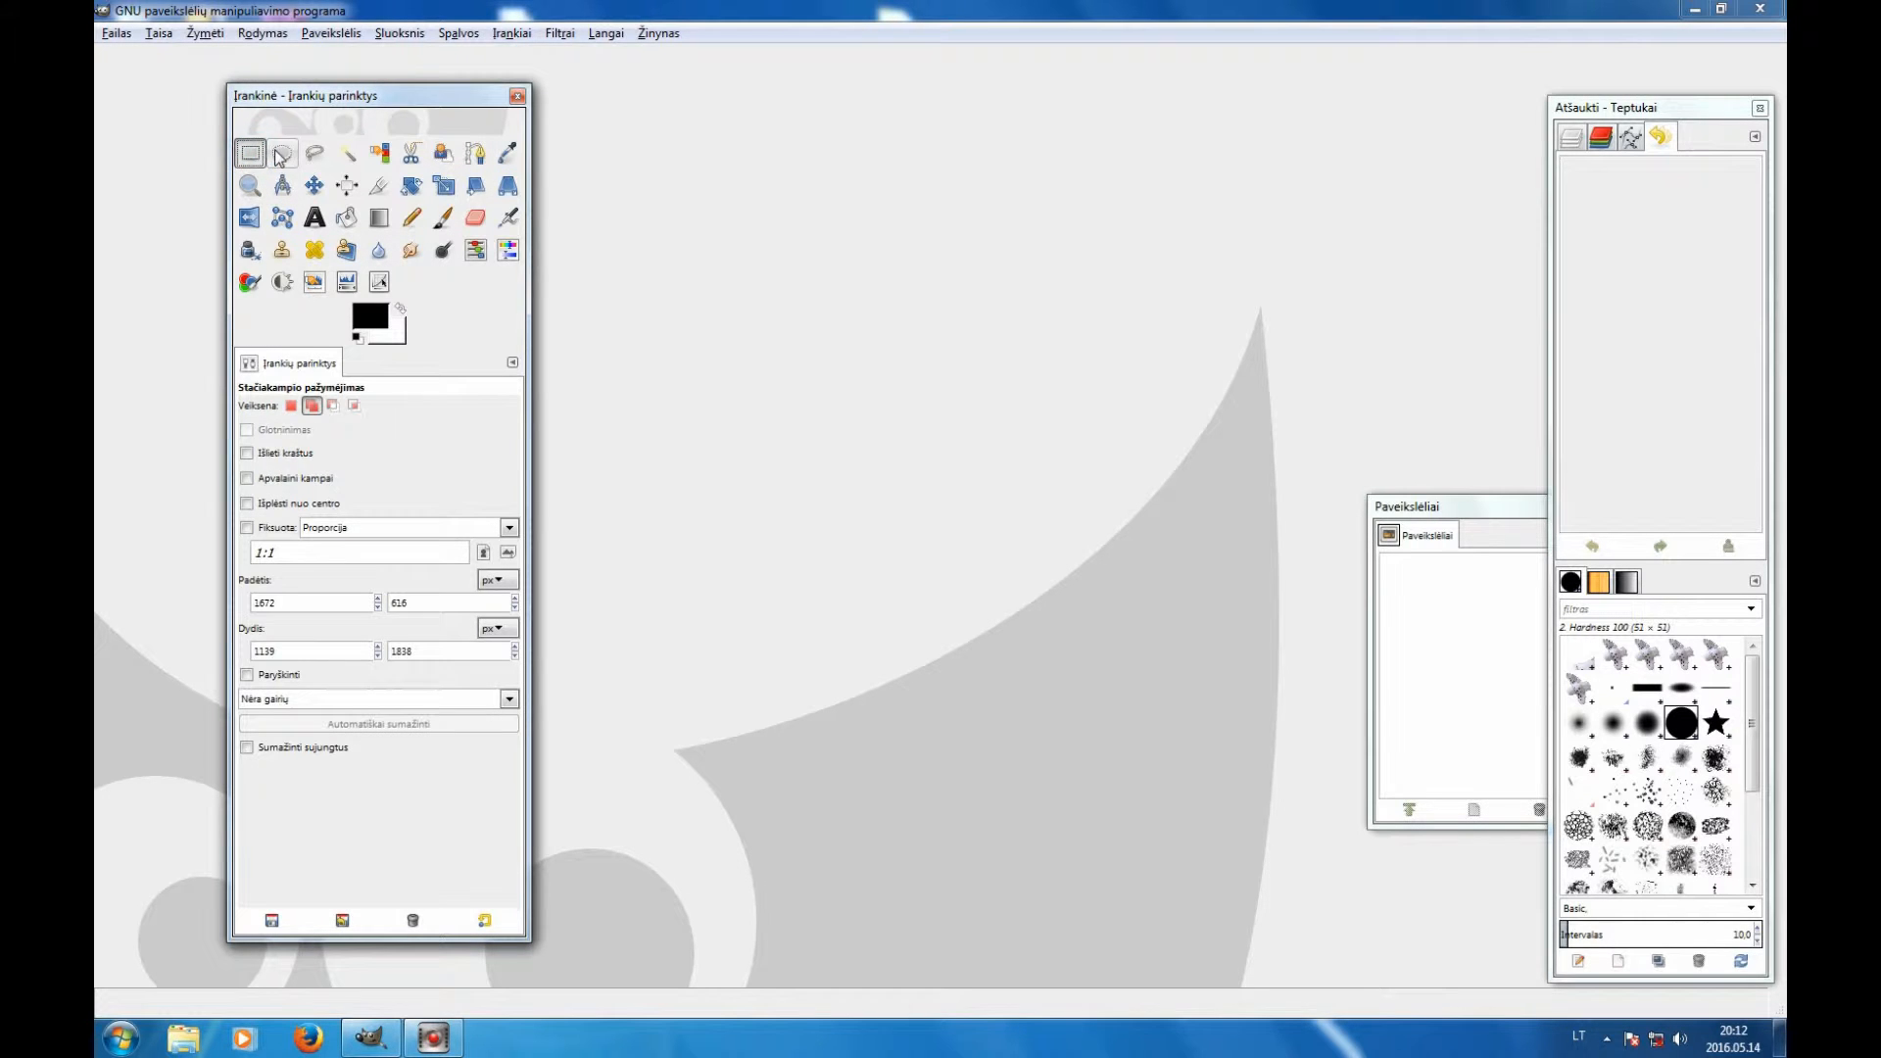
click(281, 153)
click(312, 153)
click(251, 154)
click(685, 181)
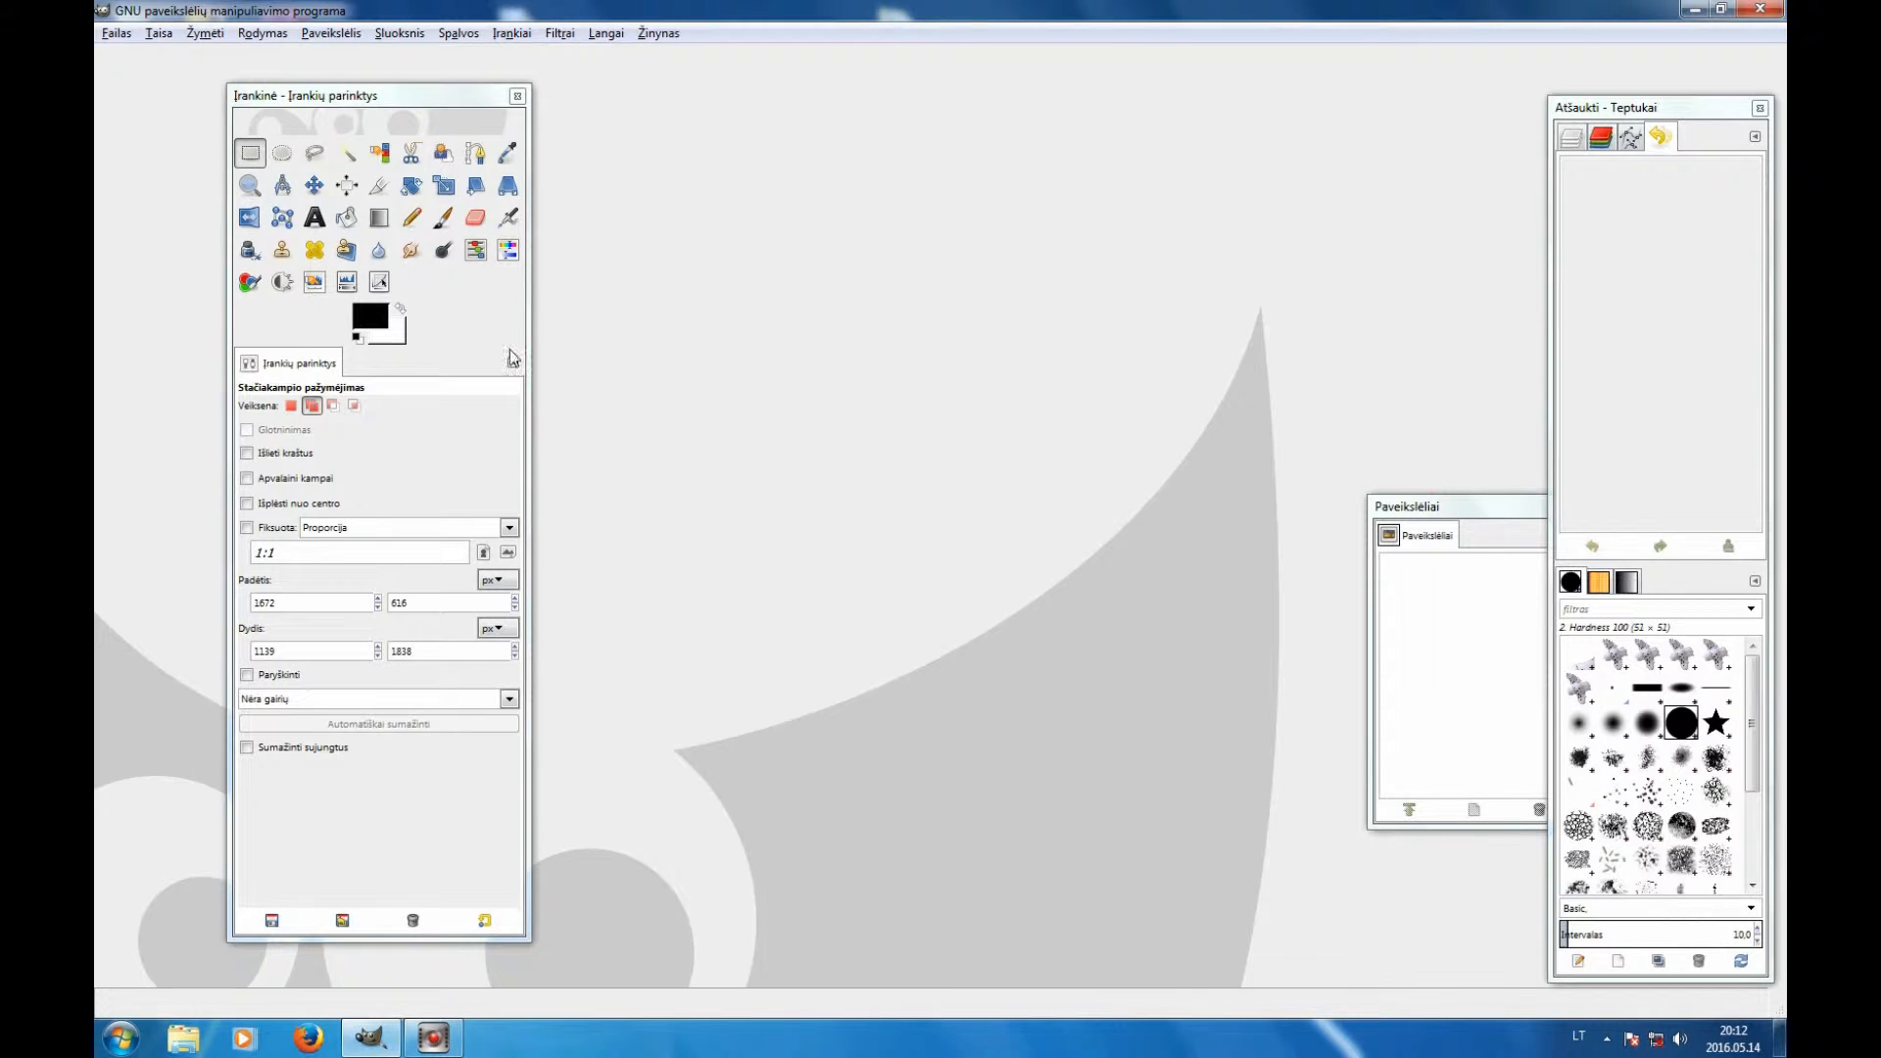
click(282, 153)
click(755, 231)
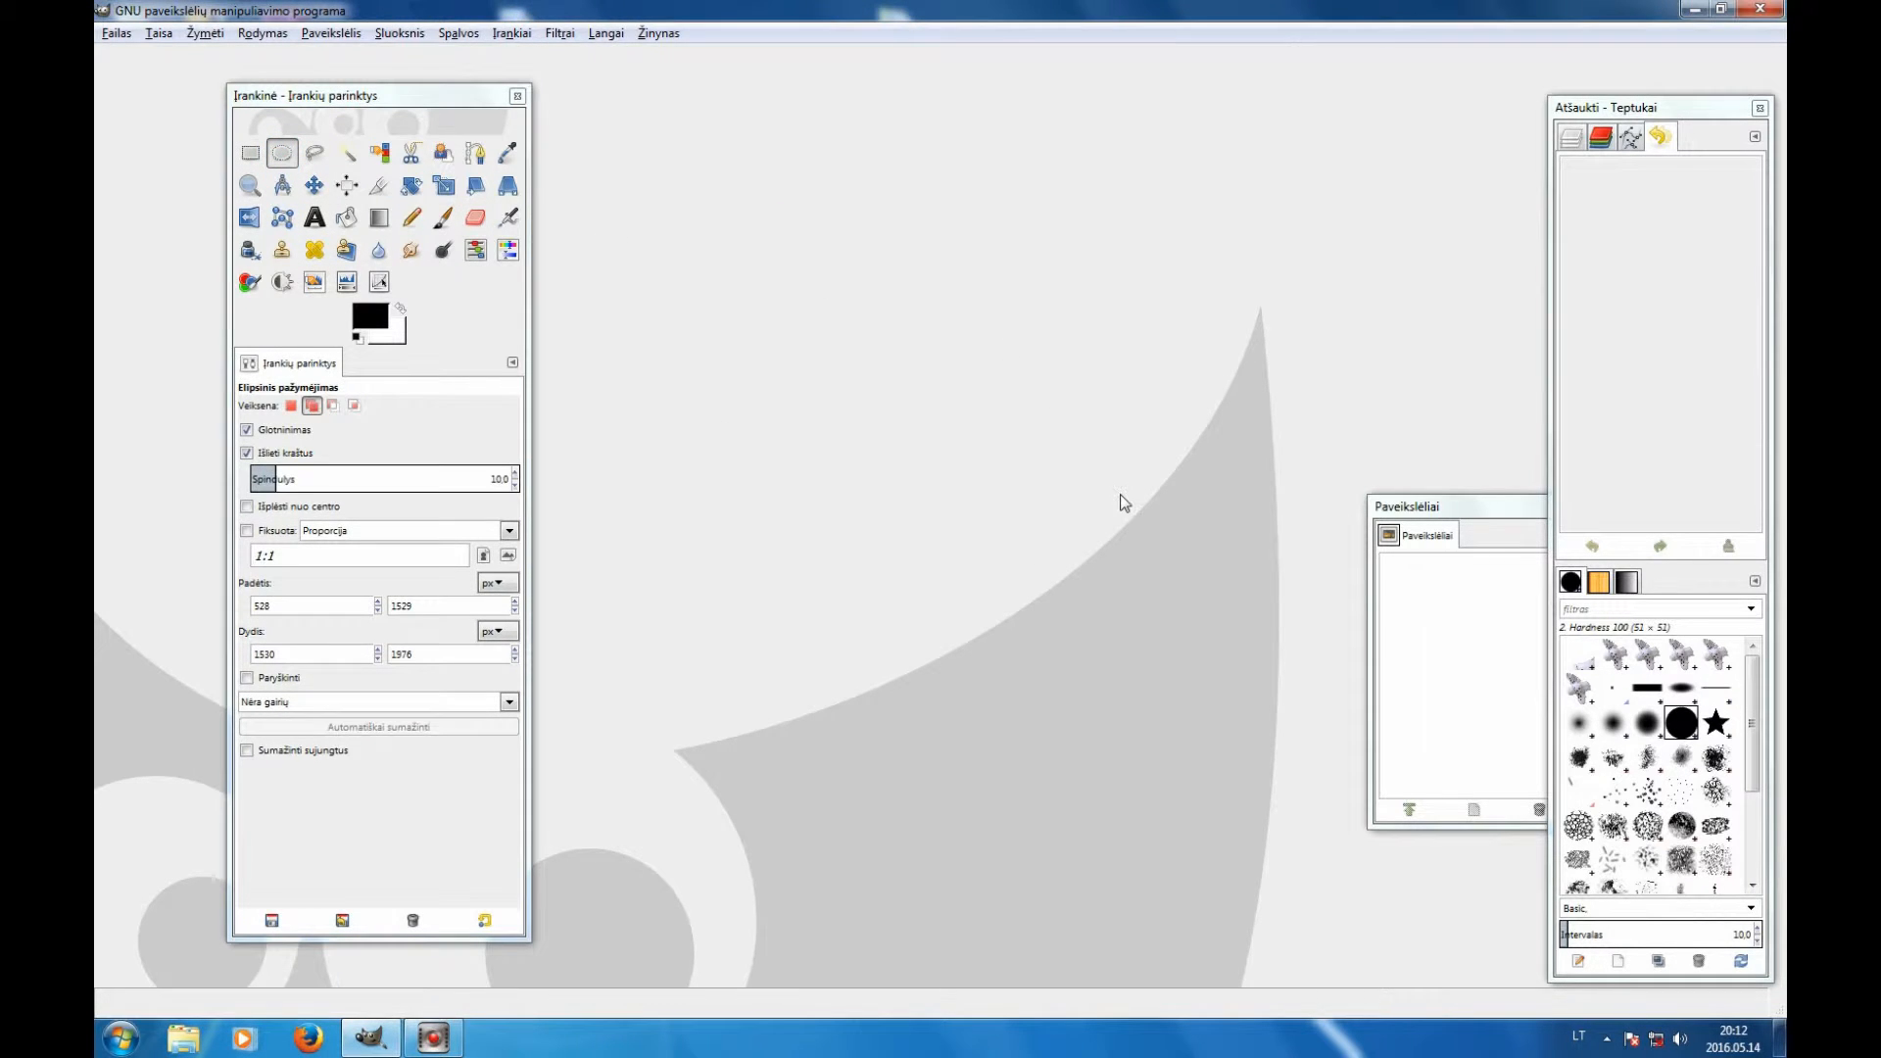
click(250, 153)
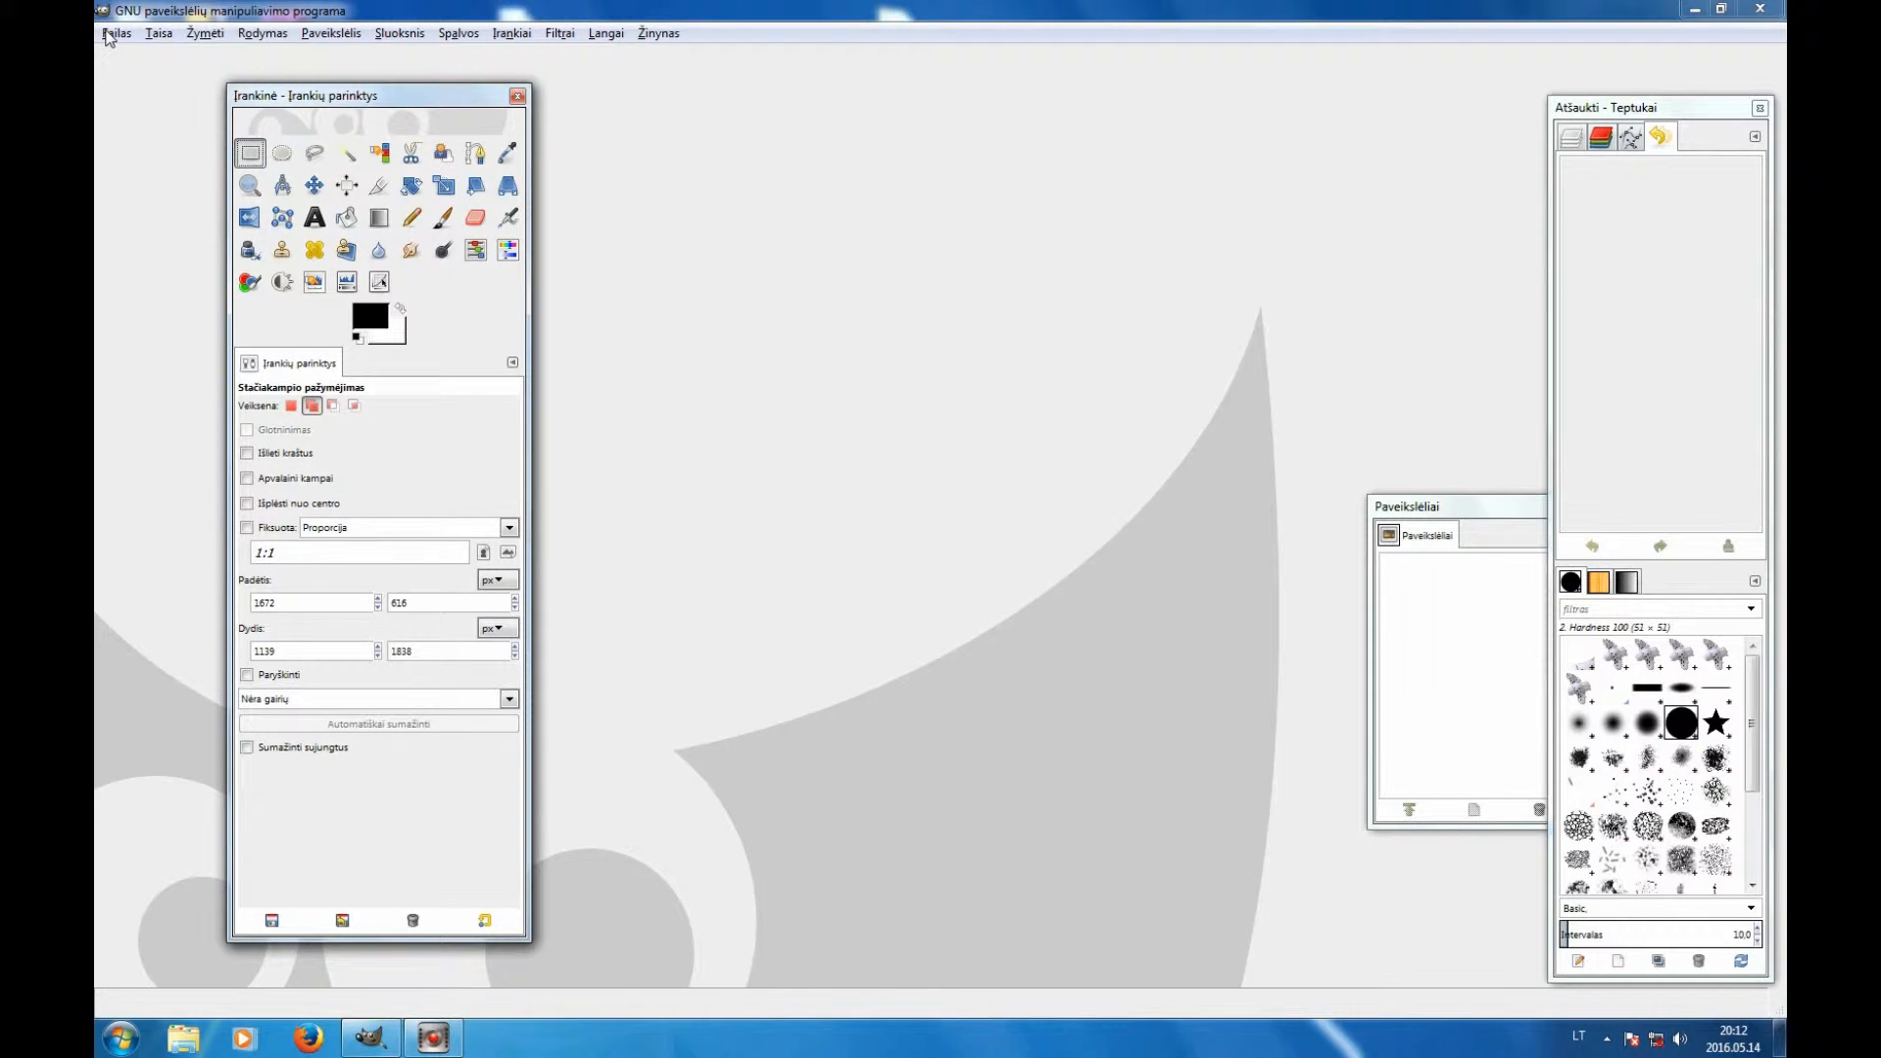
click(109, 35)
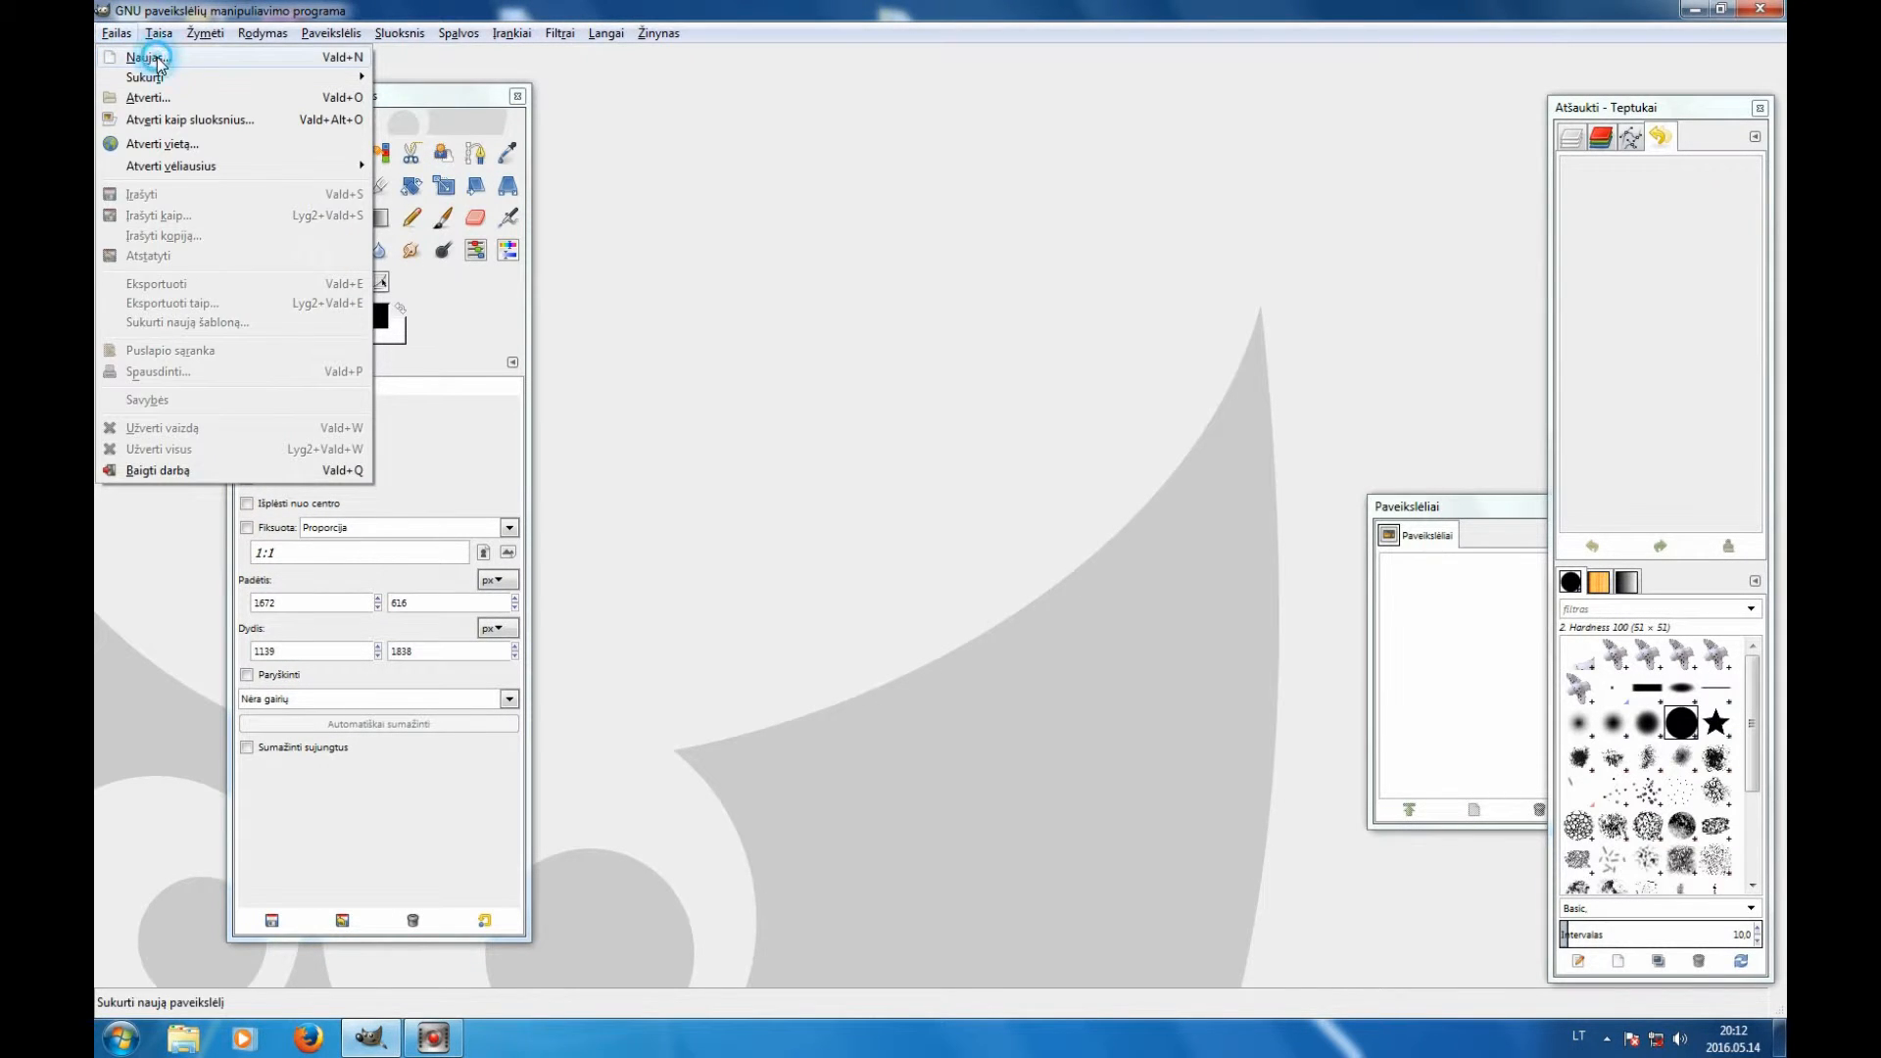
click(147, 58)
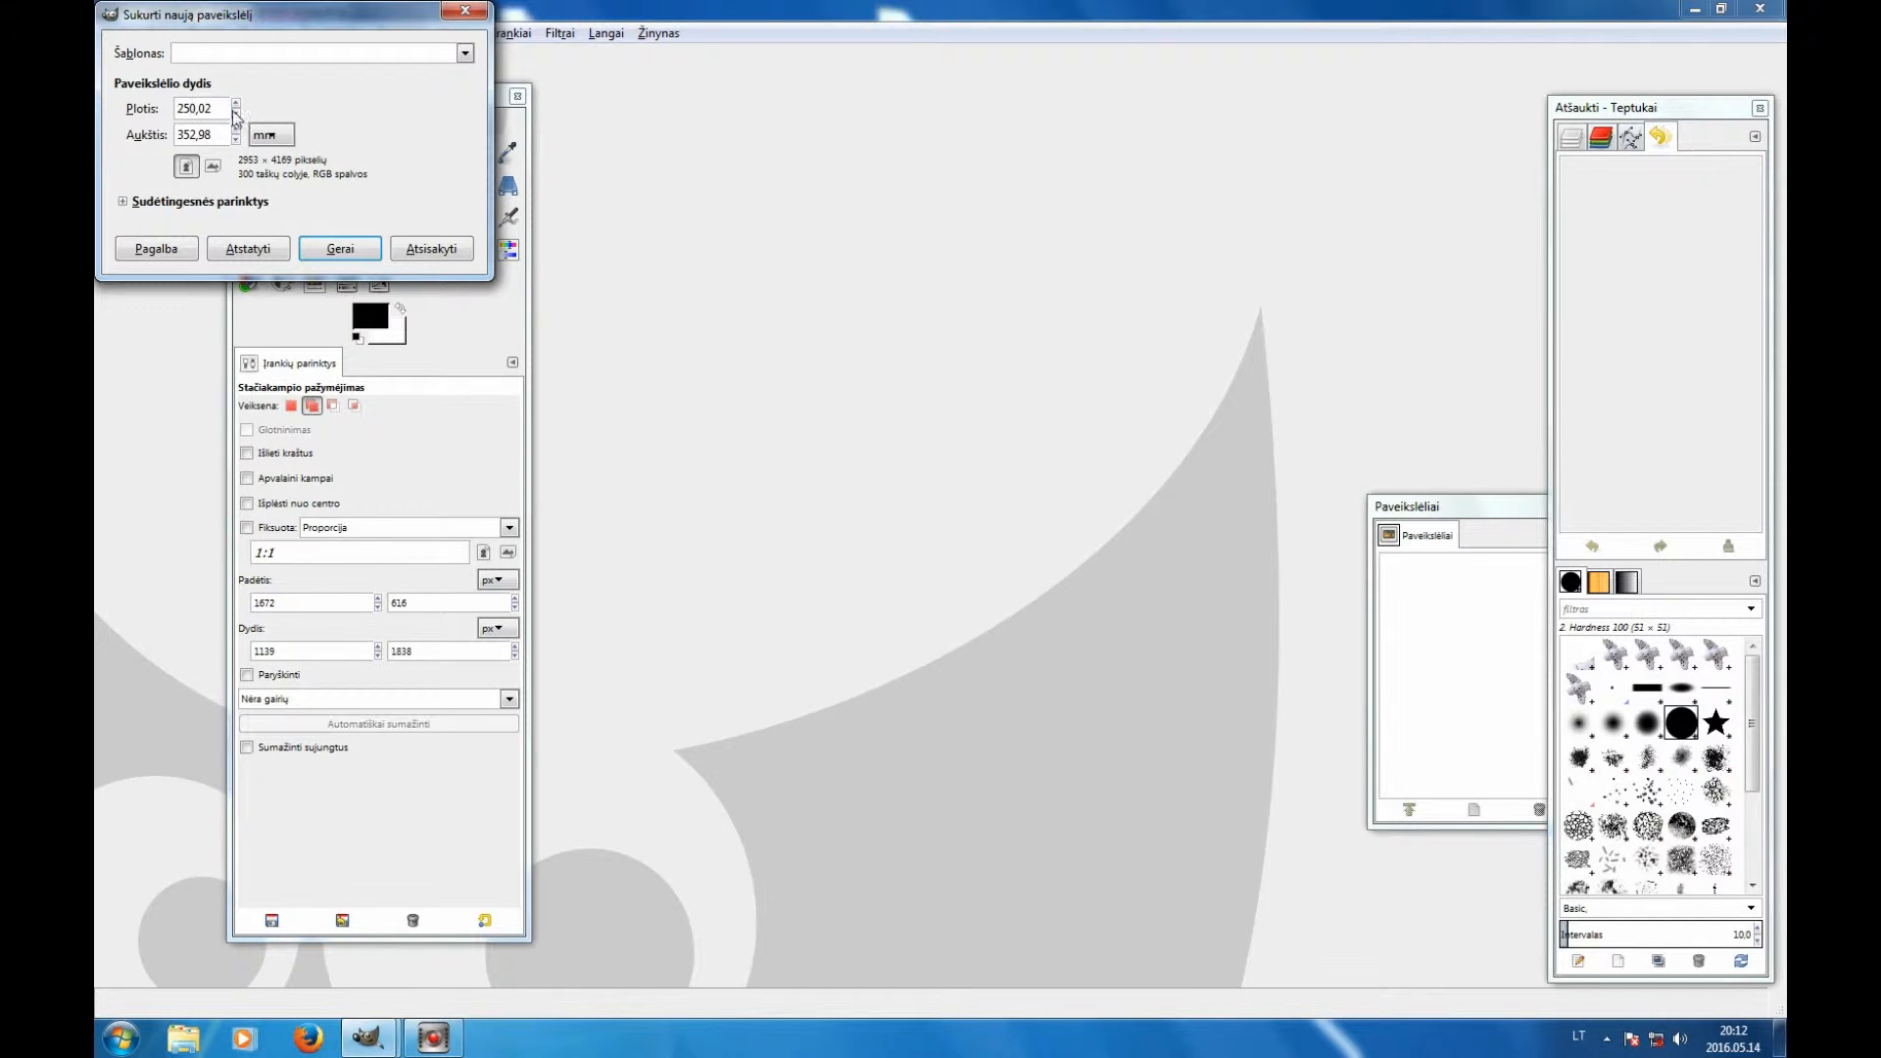
click(432, 248)
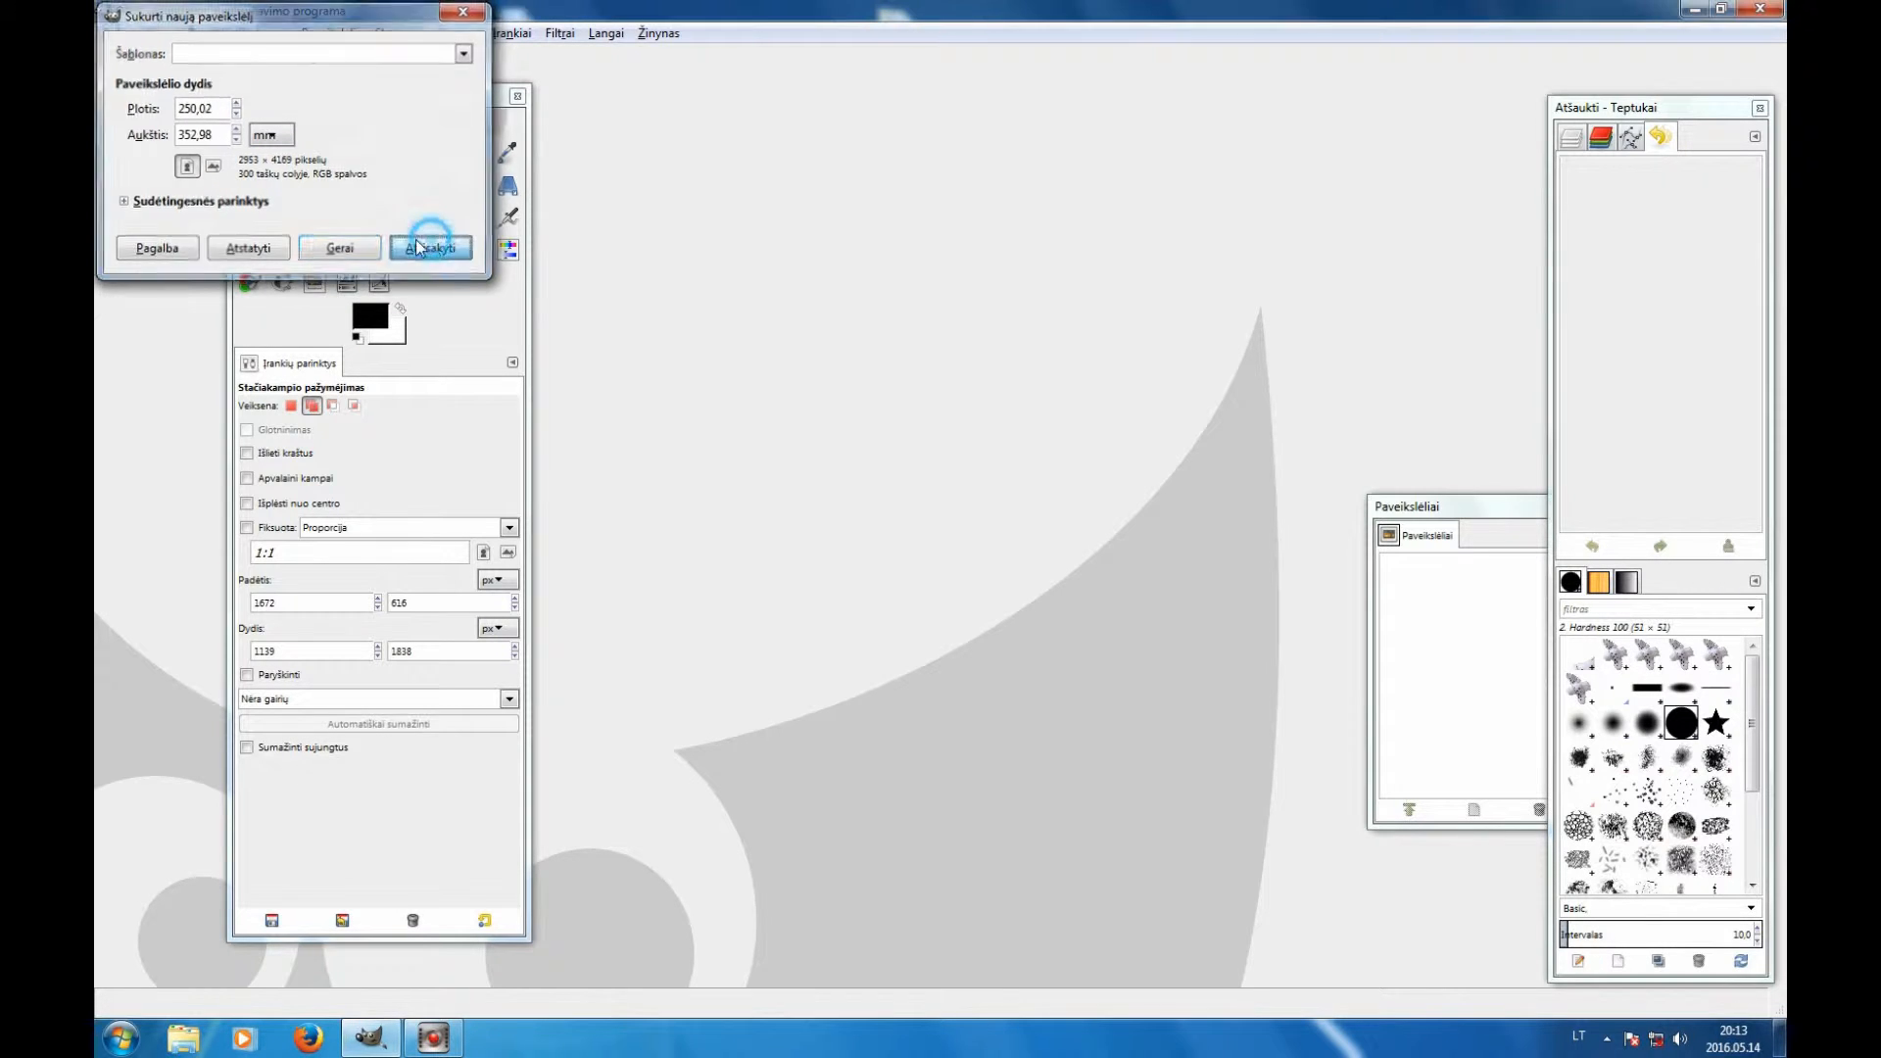
Create a new image from the B4 (300ppi) template and close the templates dialog
click(612, 34)
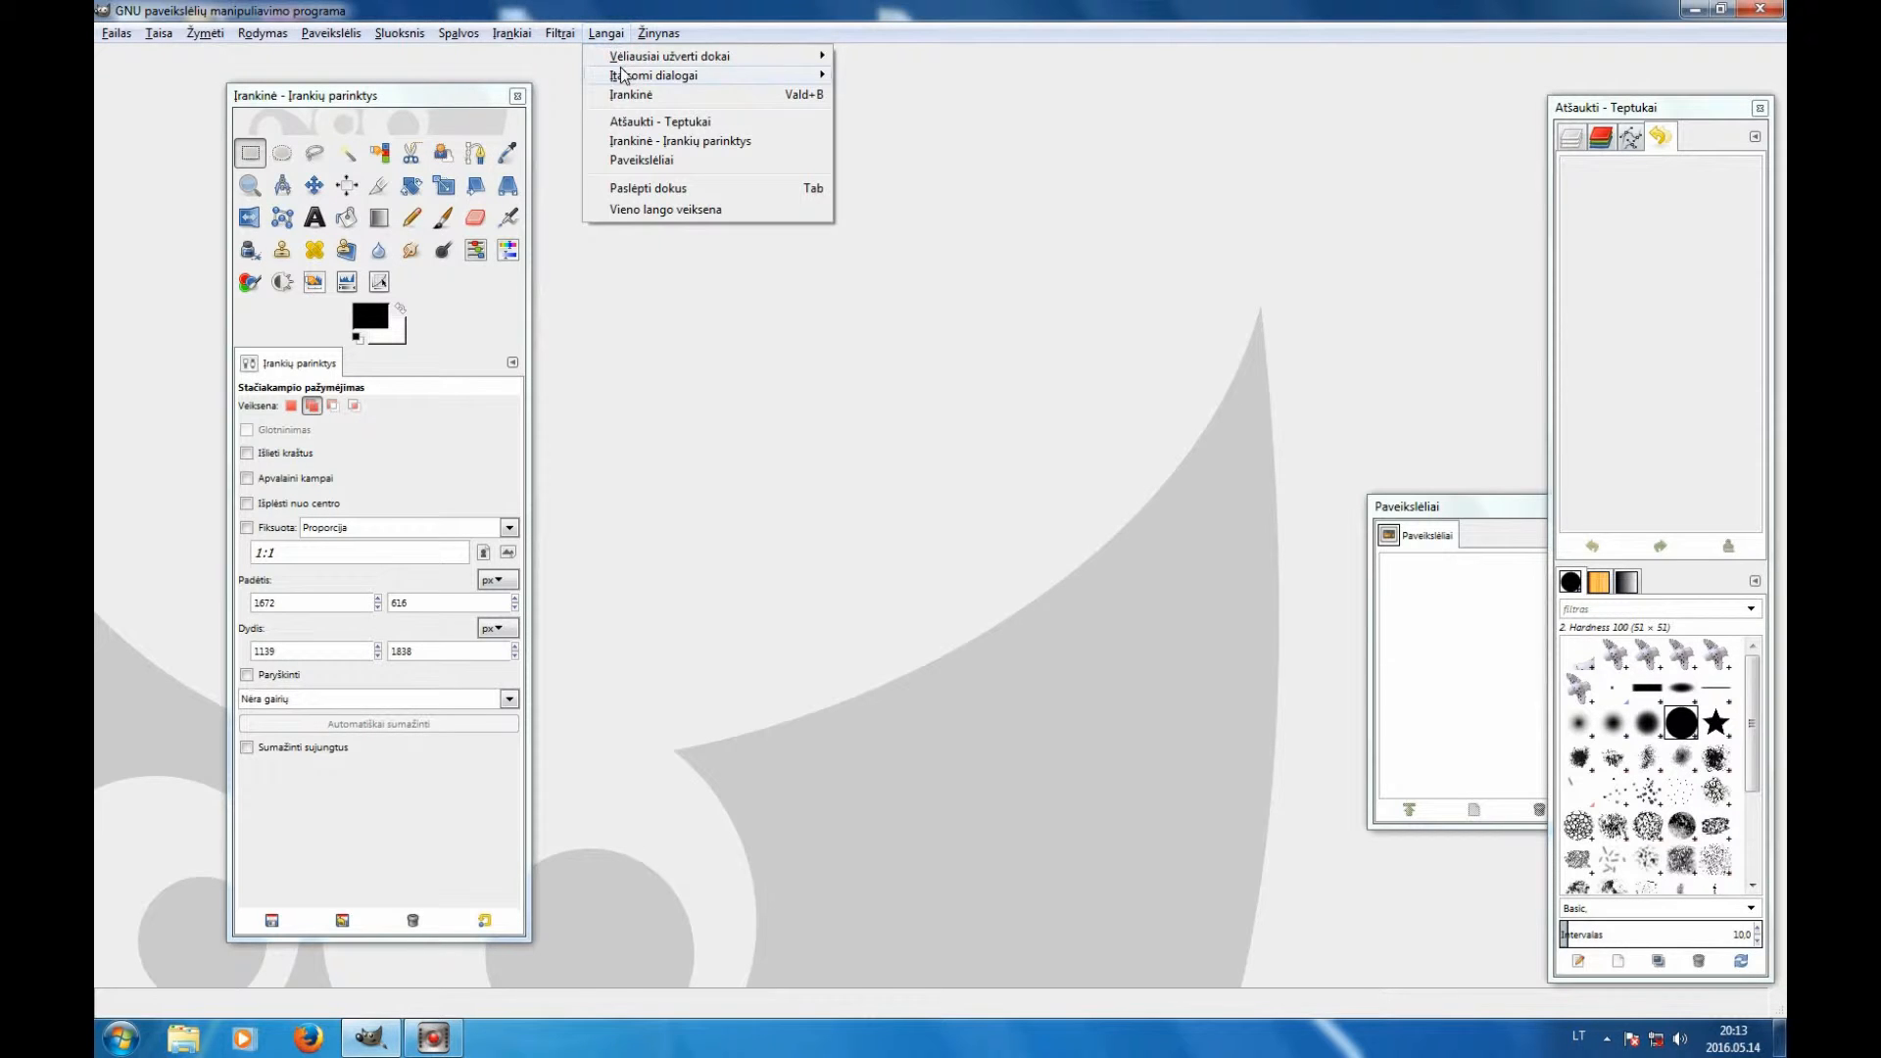
mouse_move(632, 77)
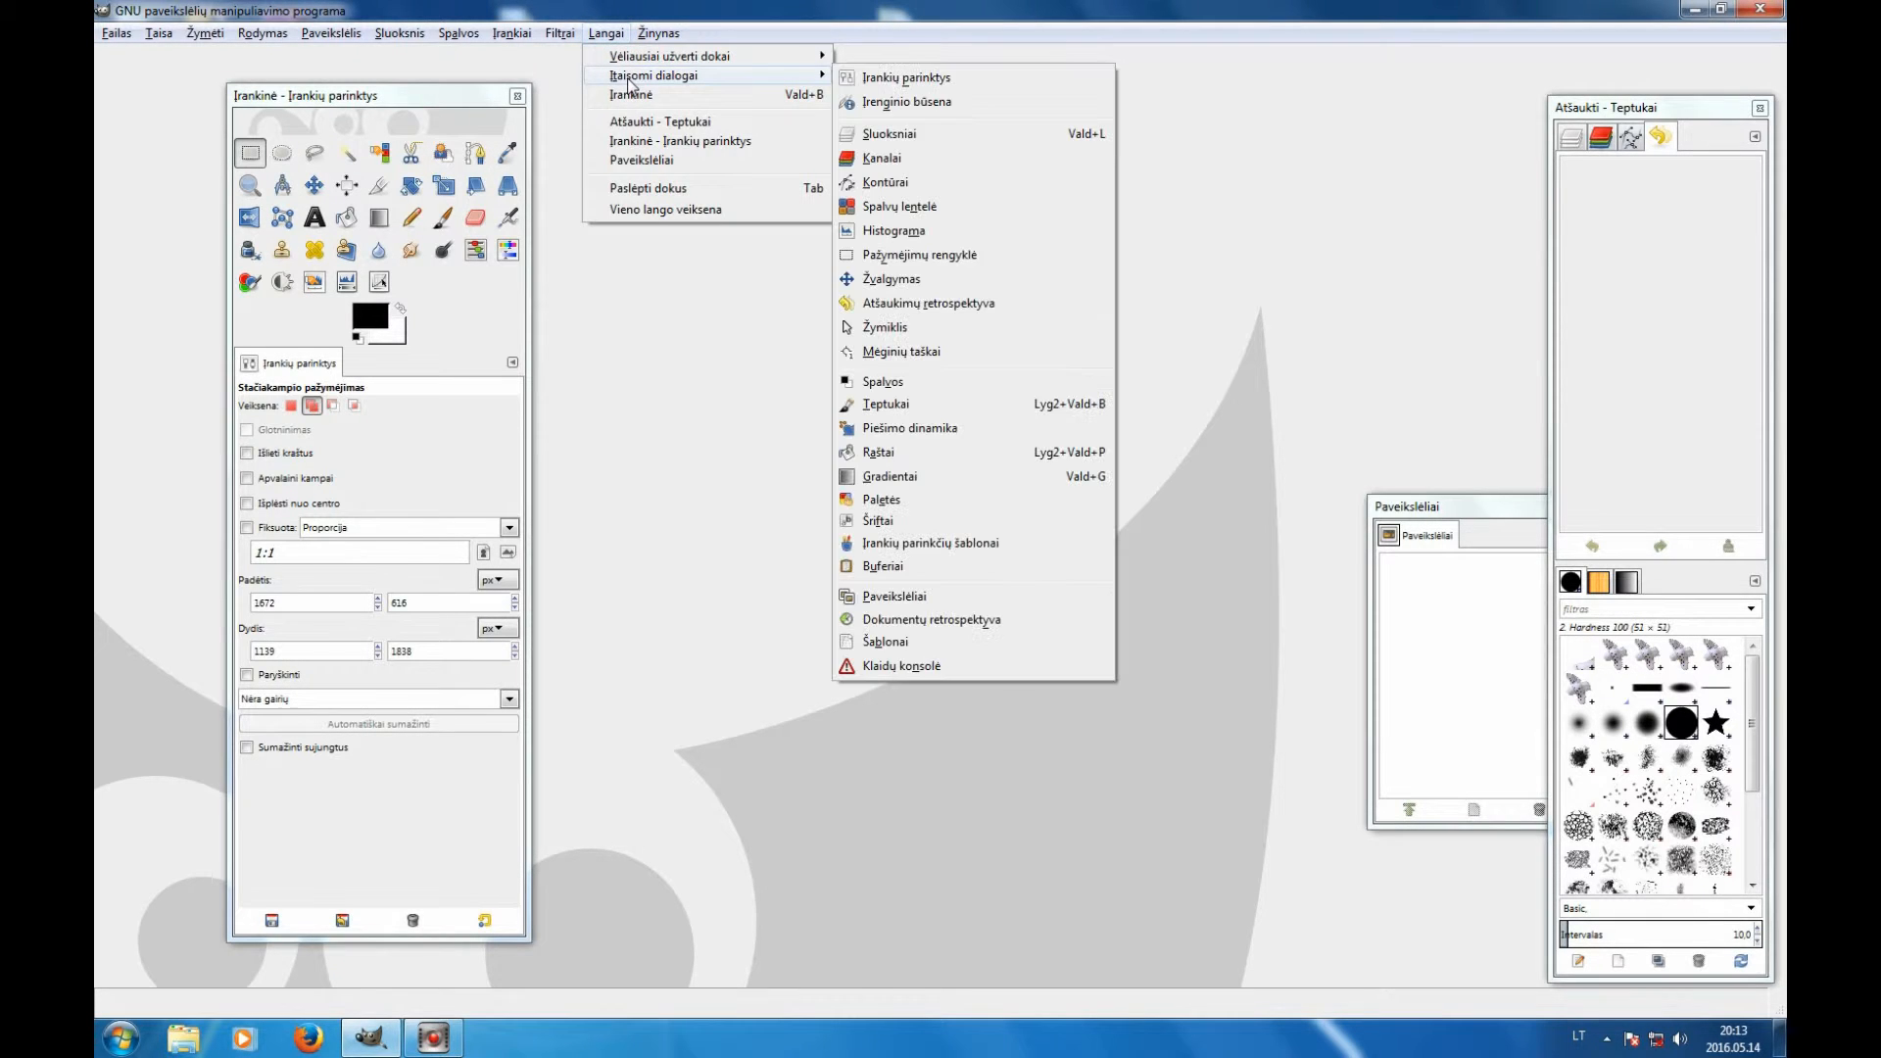
click(917, 644)
drag(936, 516, 945, 316)
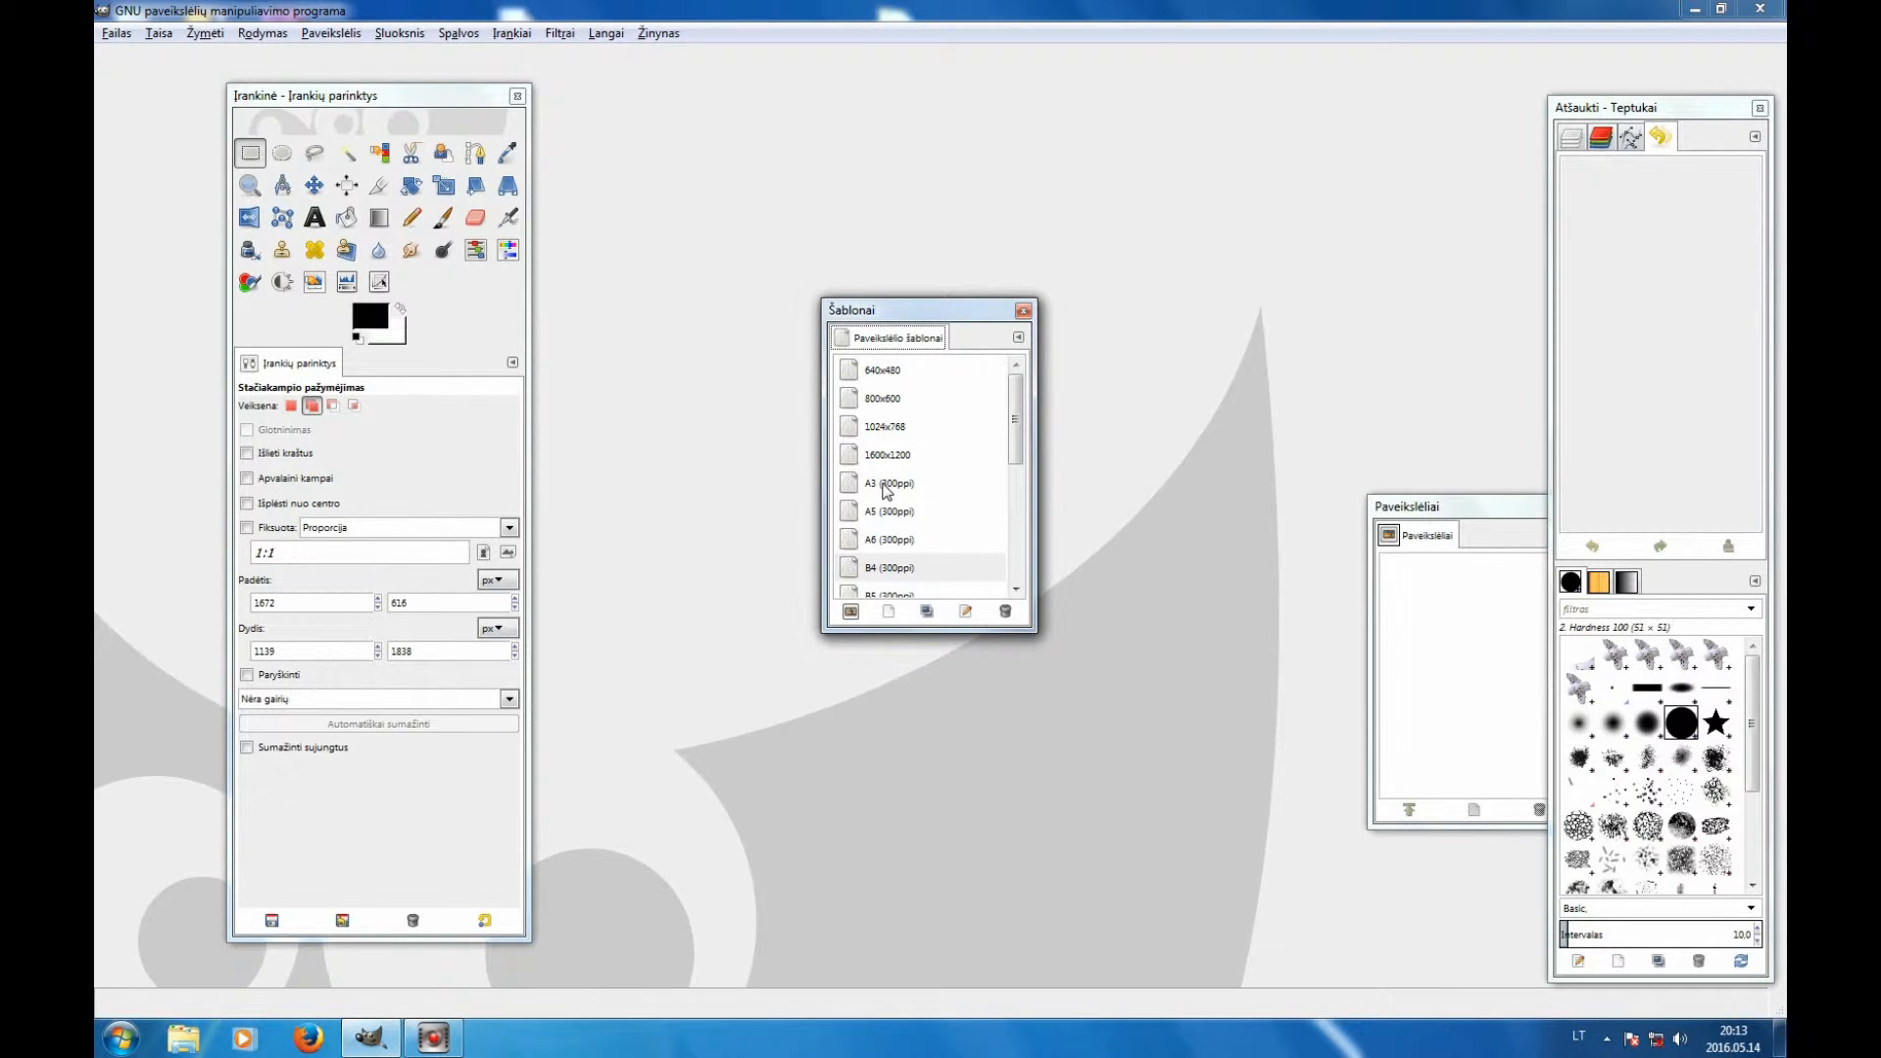
click(870, 572)
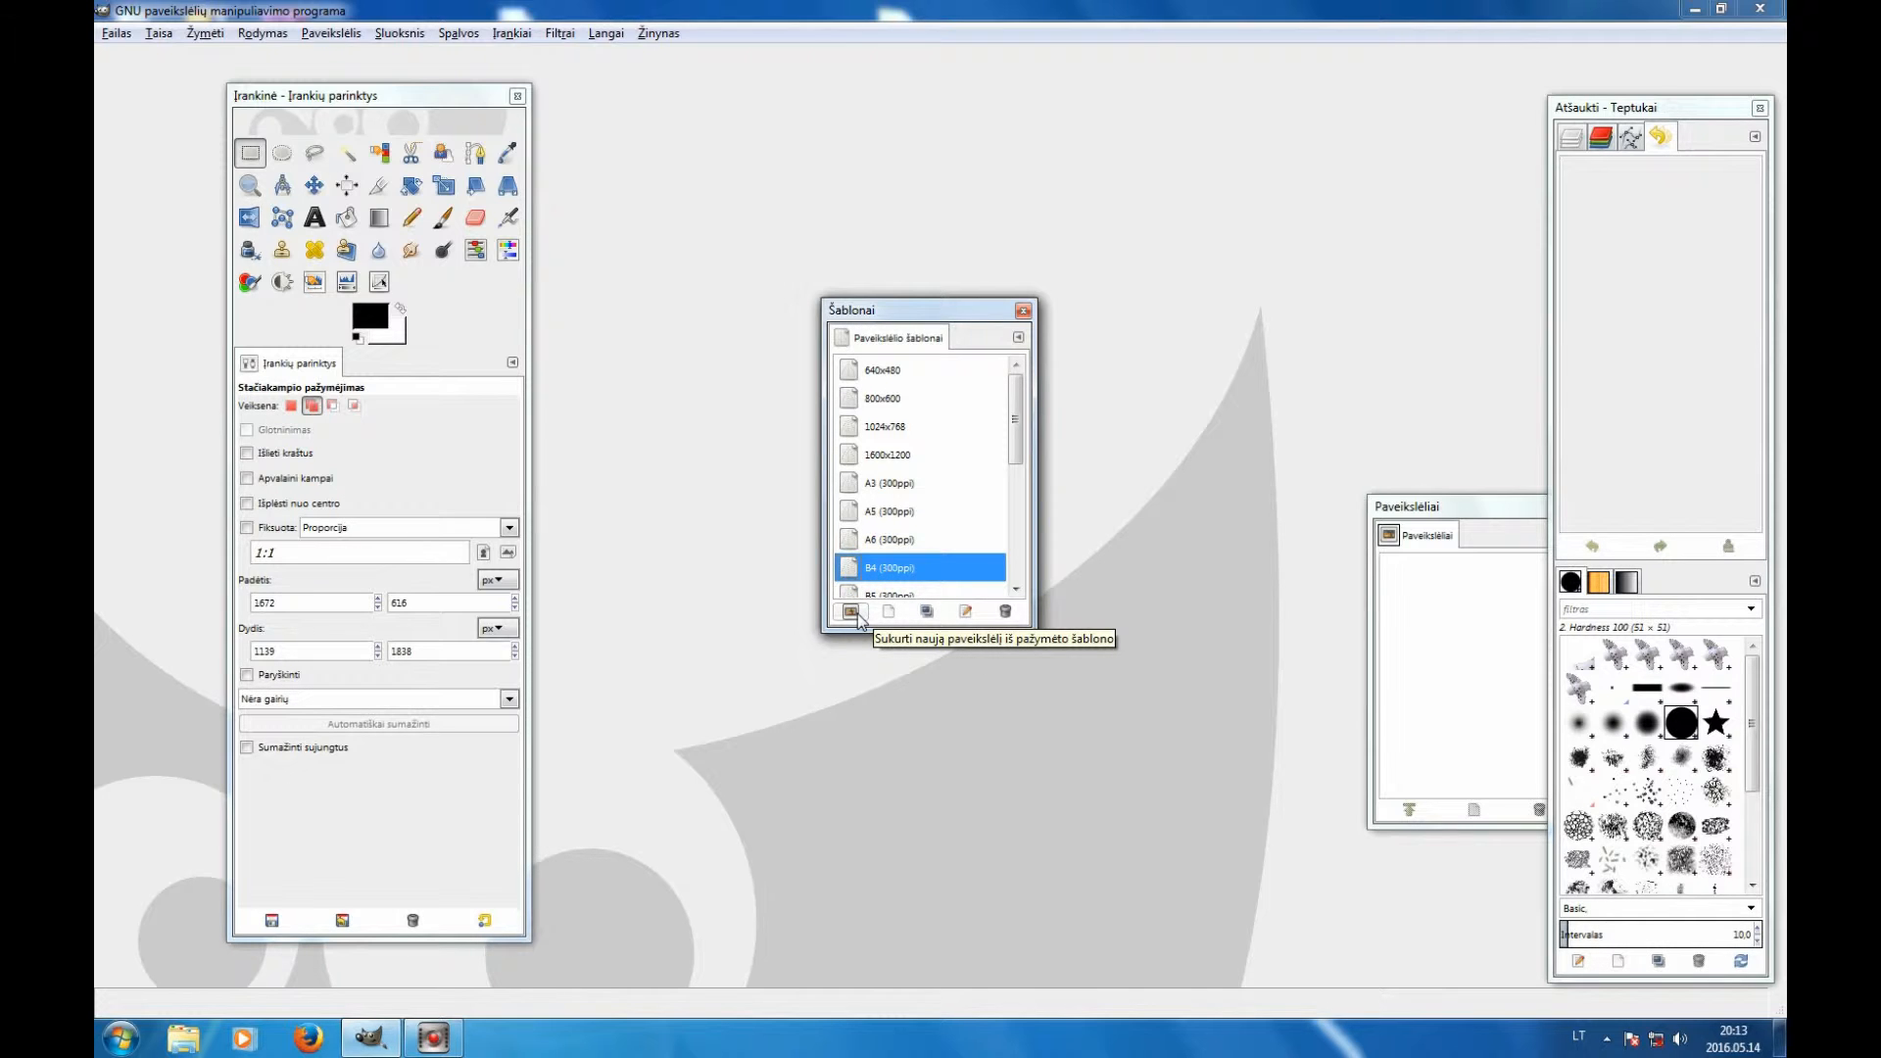
click(856, 614)
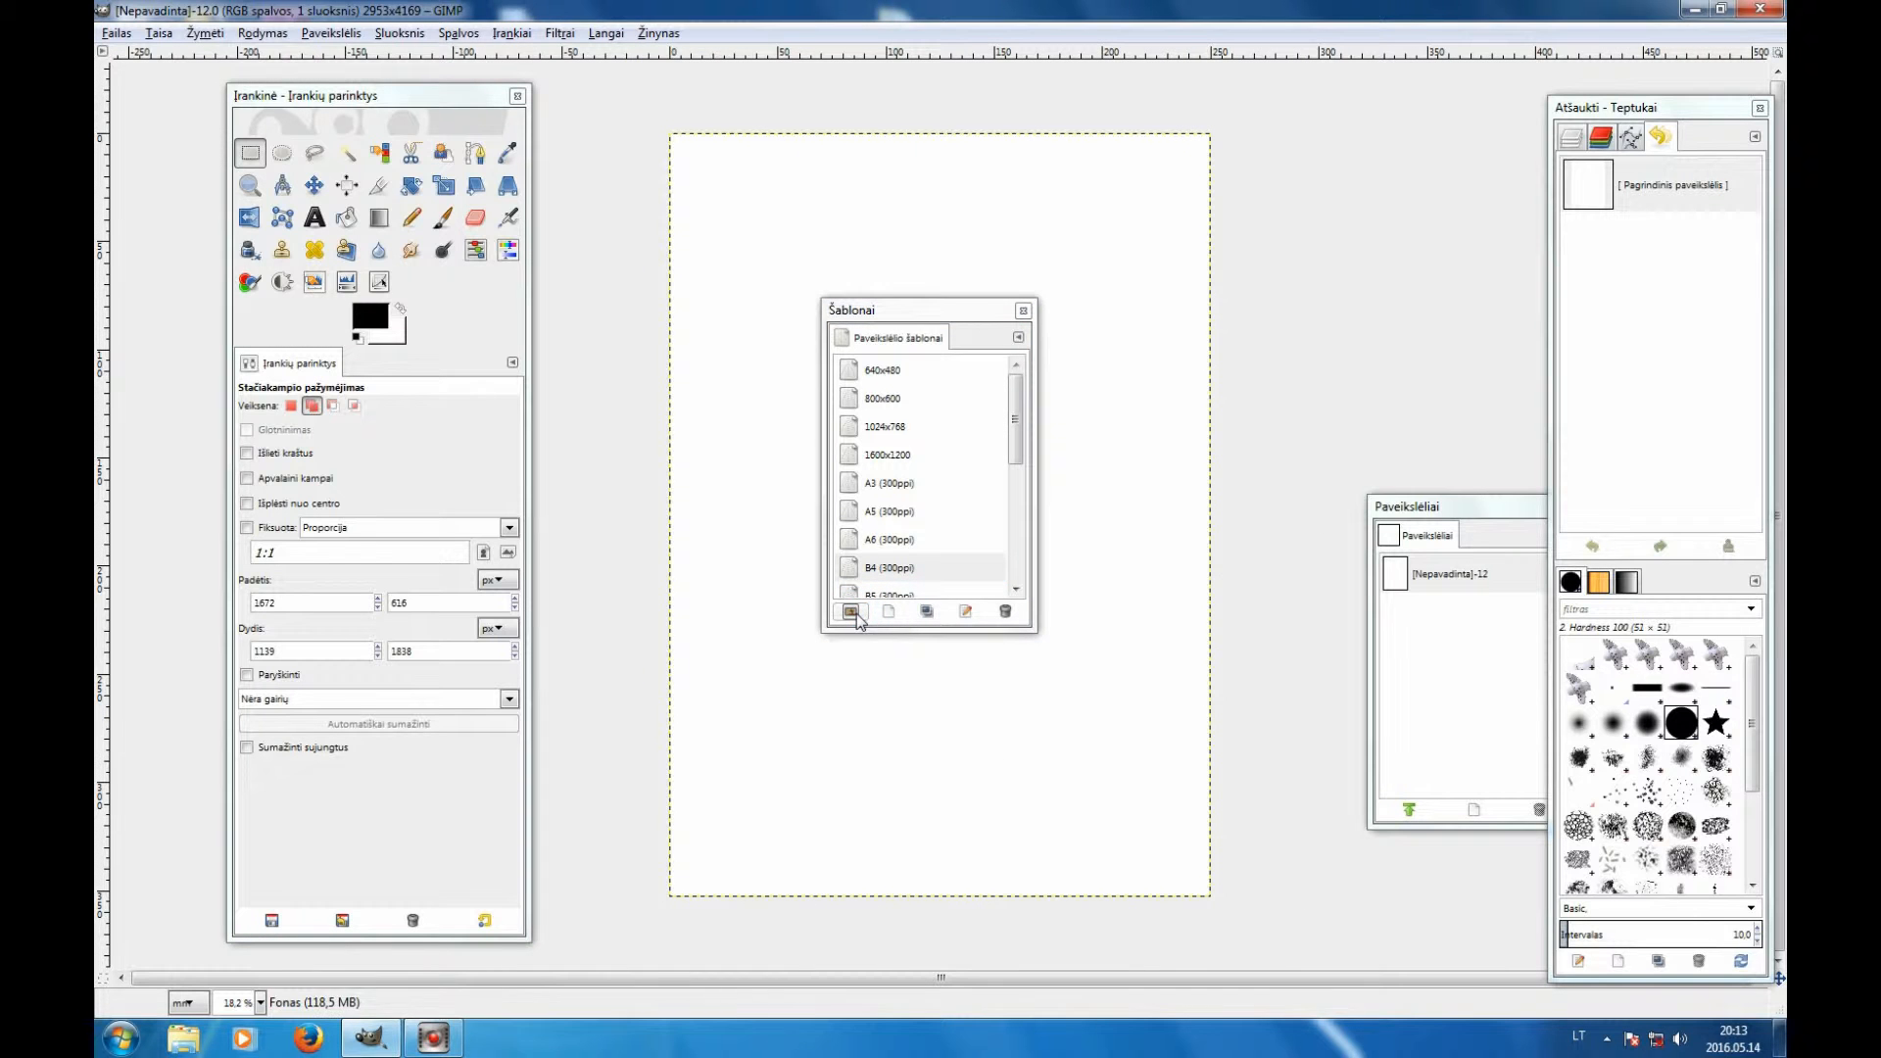
click(1023, 311)
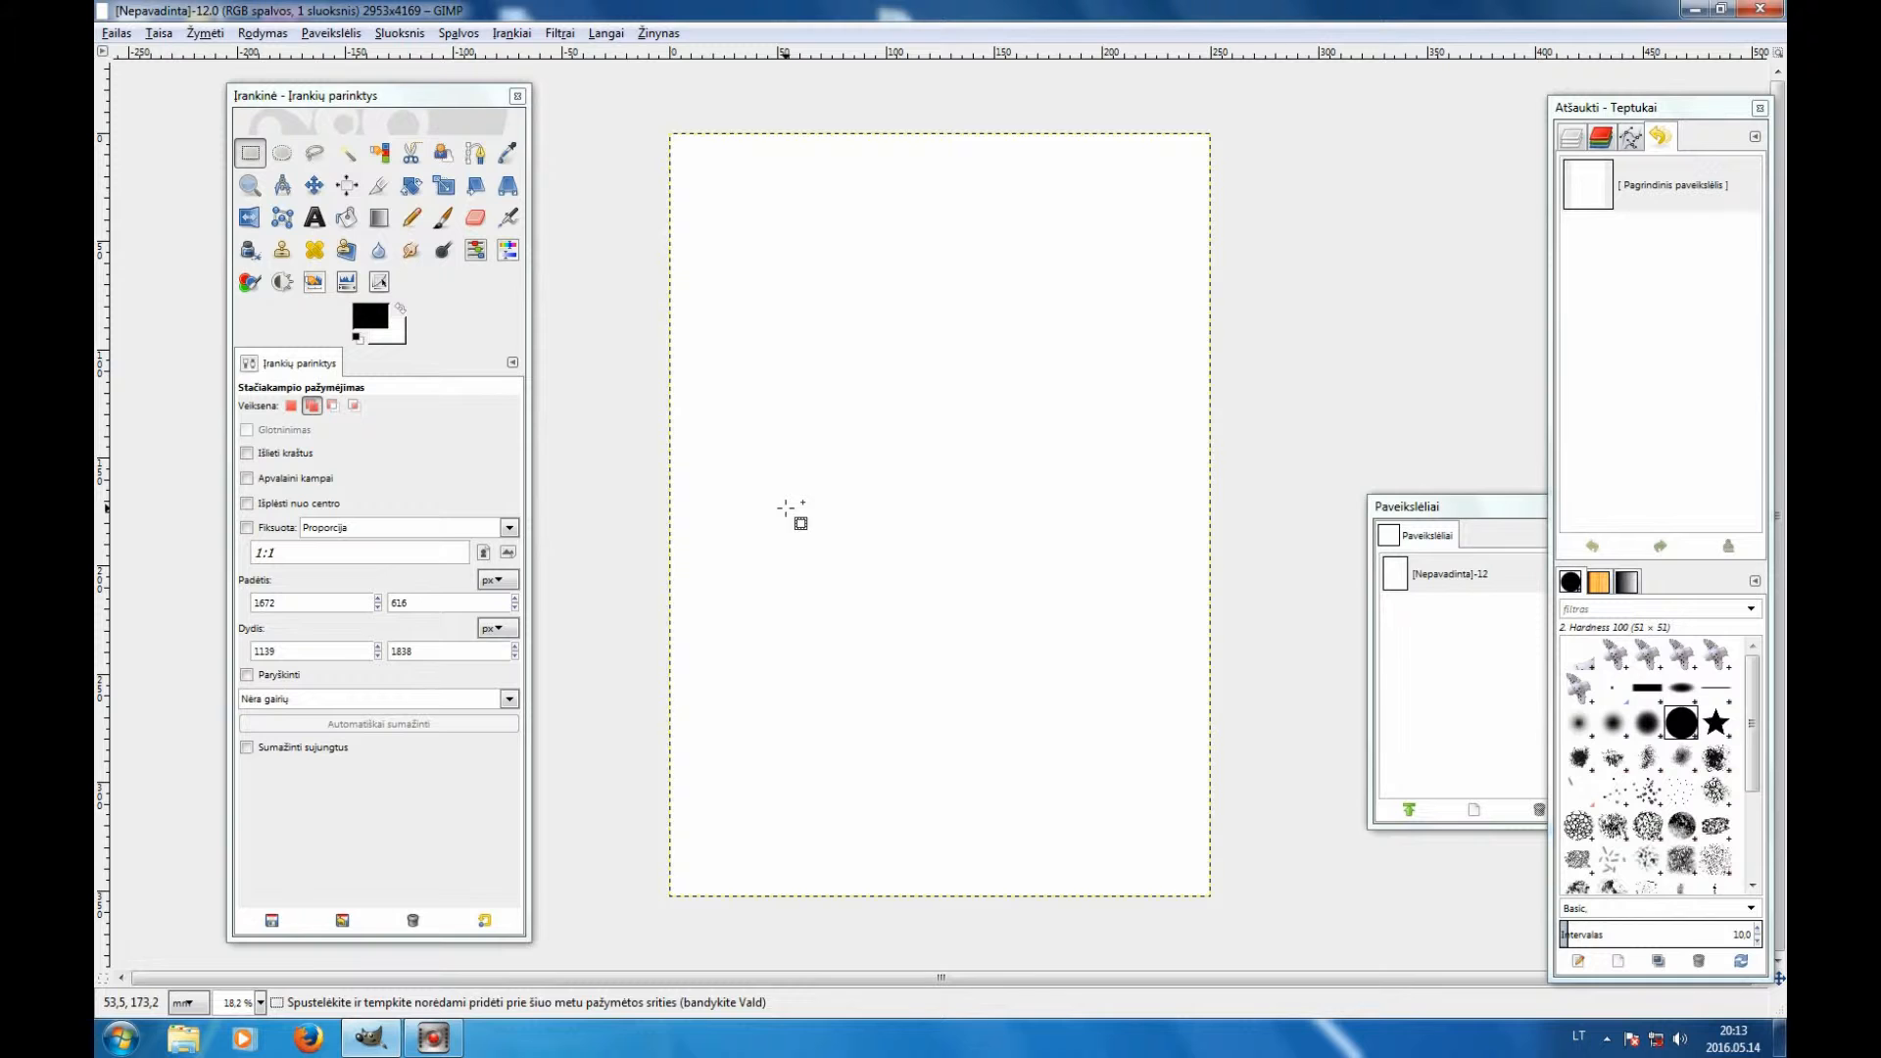
Build a combined selection from rectangles of about 1089 × 1430 px and 693 × 1204 px plus an ellipse of about 627 × 709 px
click(291, 405)
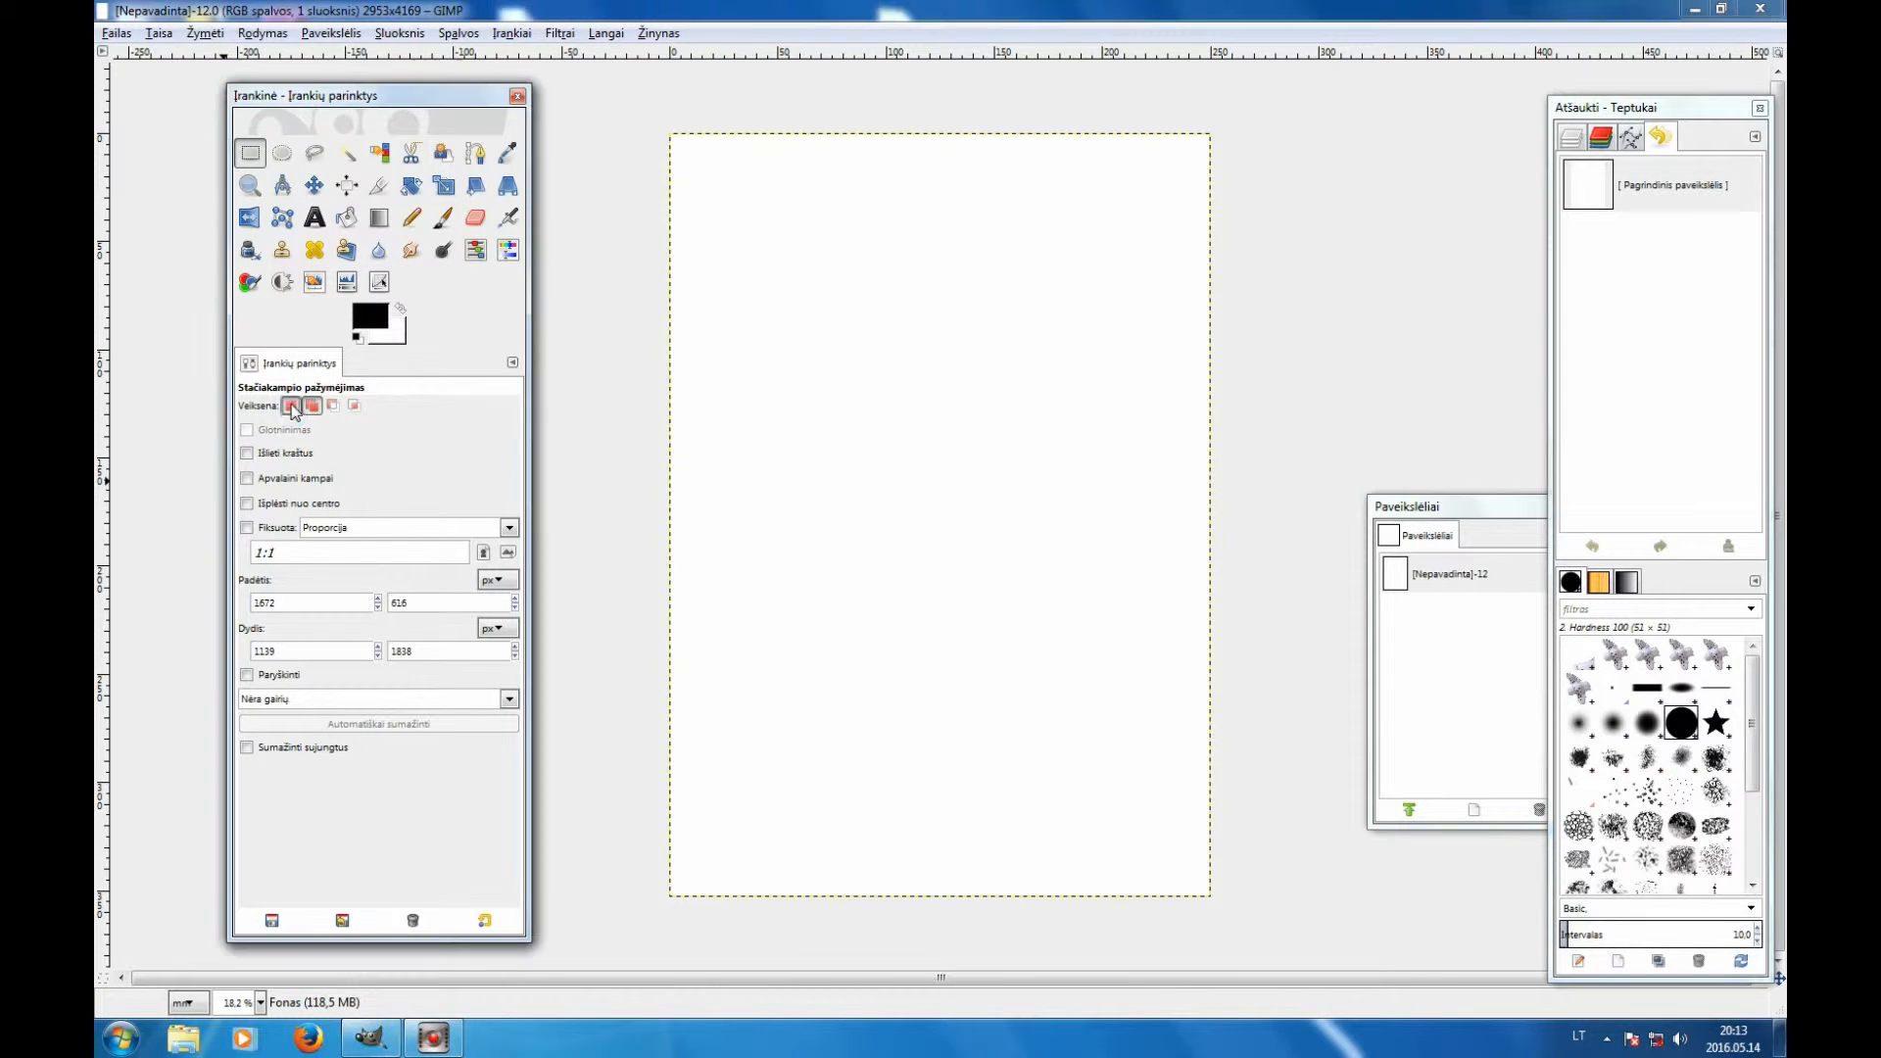
drag(735, 186, 934, 448)
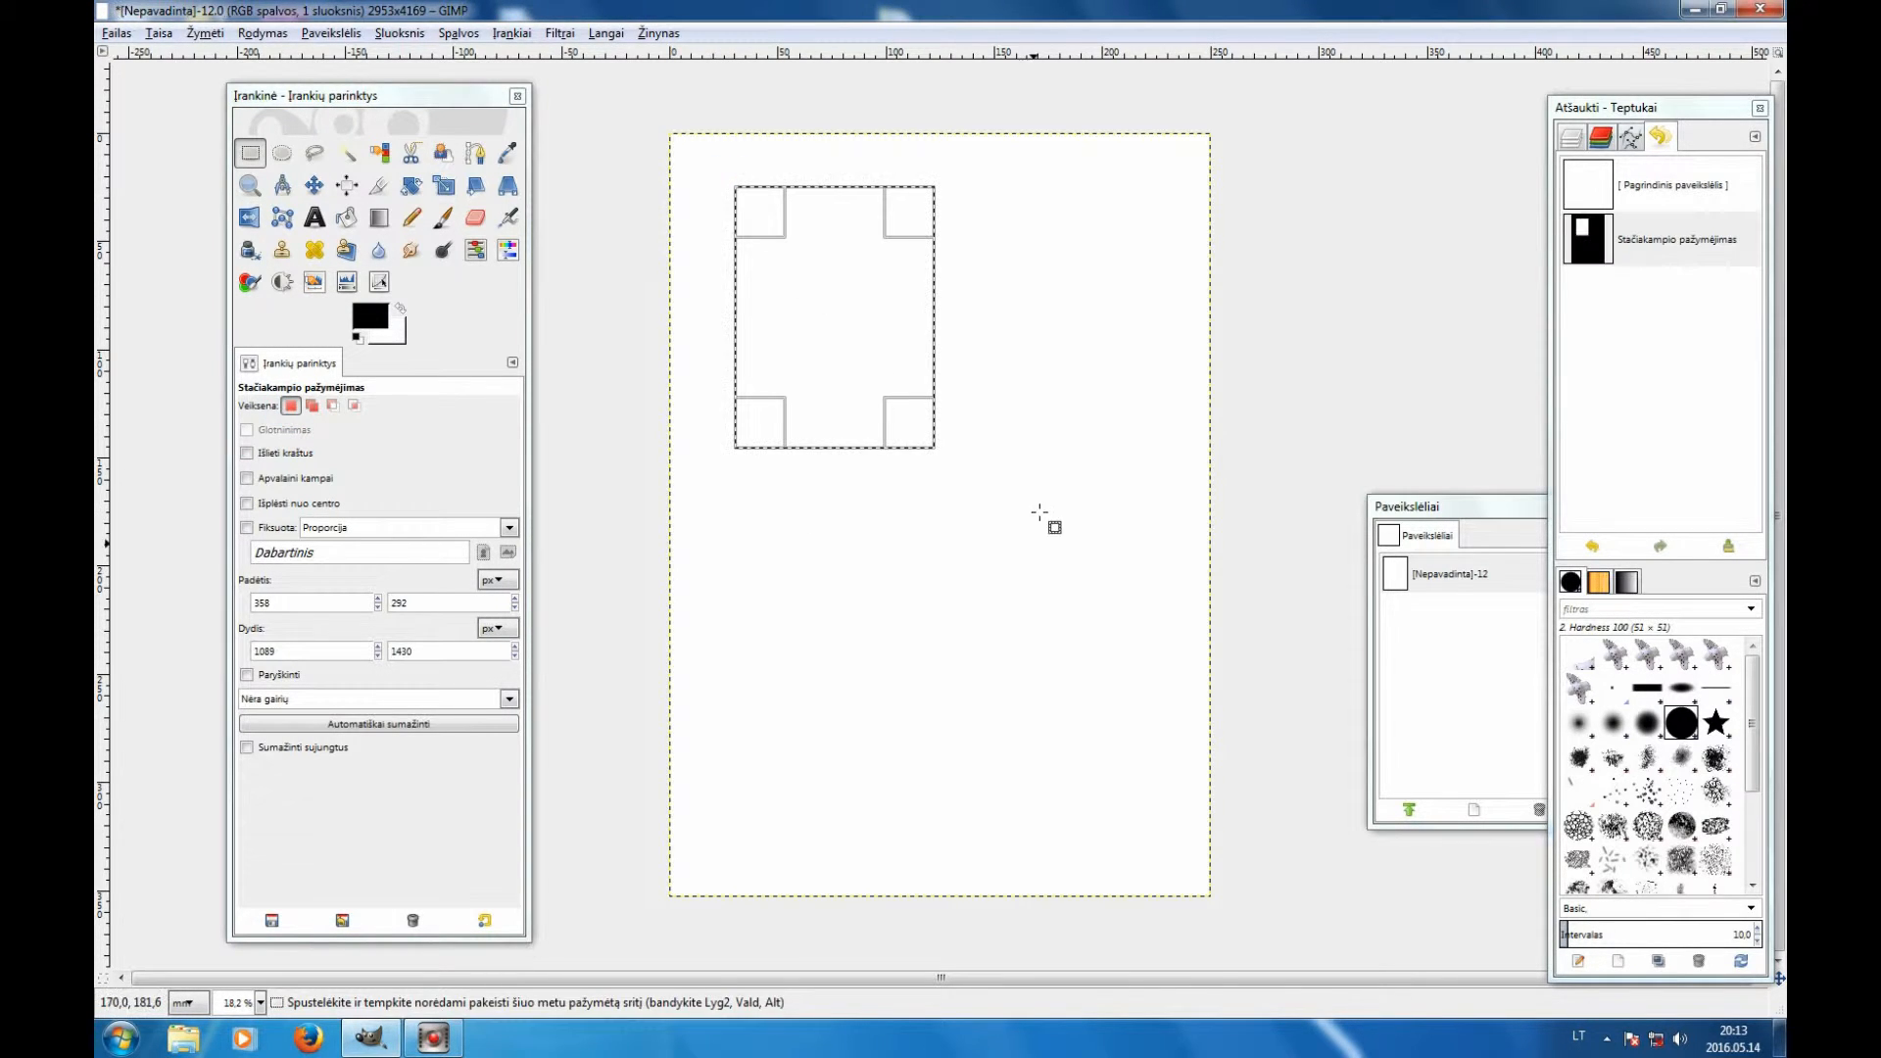
click(312, 405)
drag(1015, 270, 1142, 489)
click(282, 152)
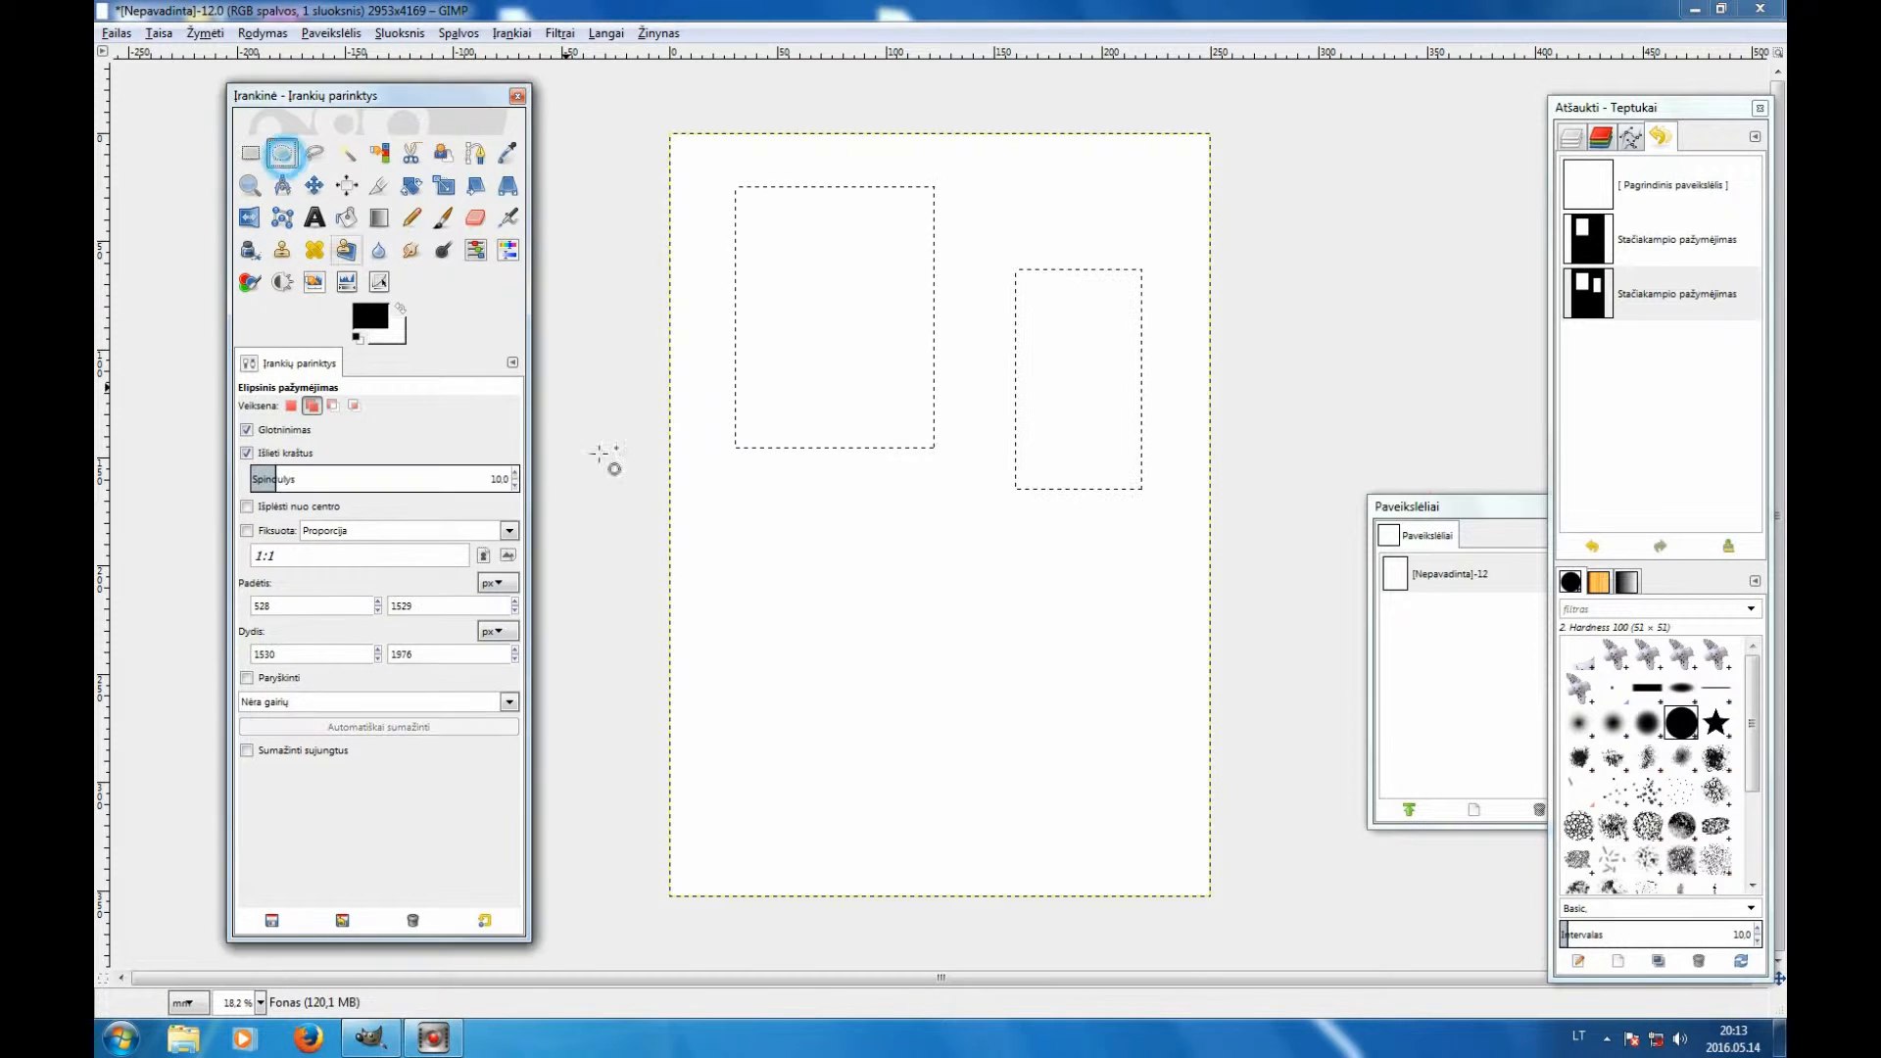
drag(774, 531, 888, 661)
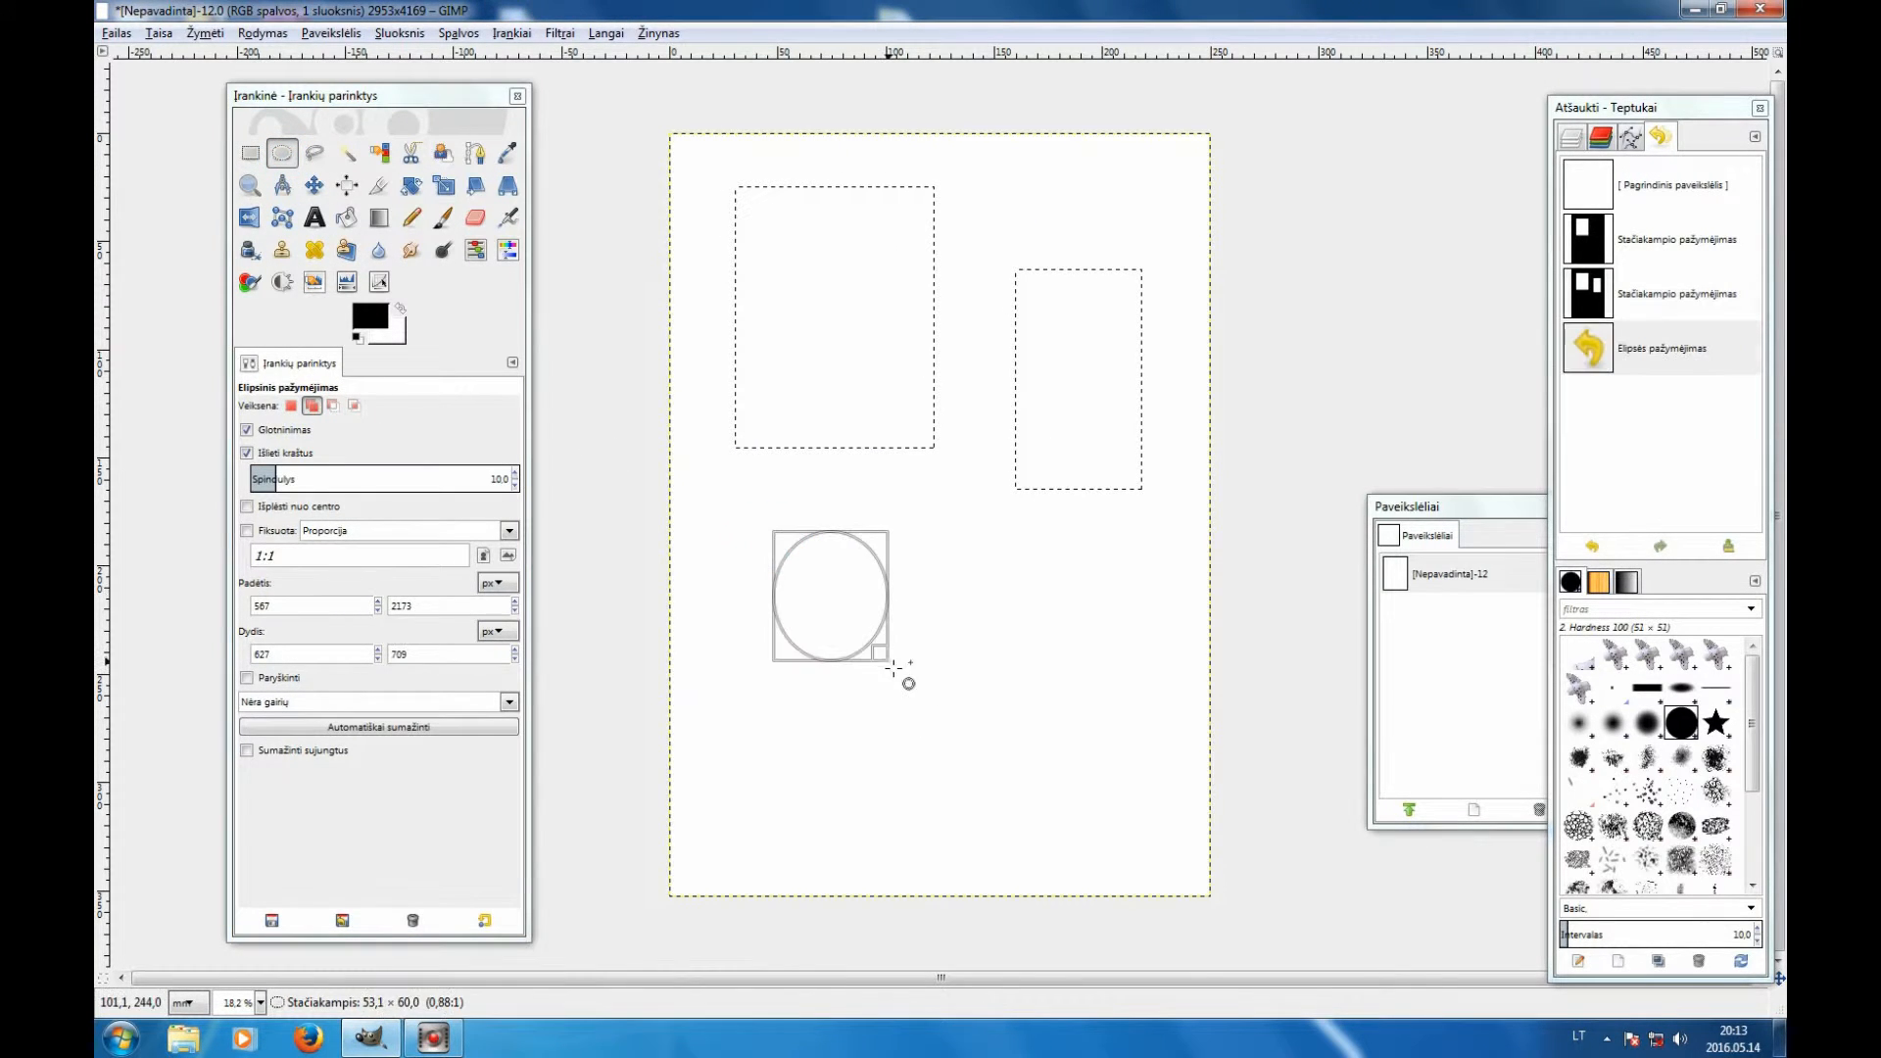
Outline a rounded freehand area below the narrower rectangle, first in subtract mode and again in add mode to extend the selection
click(315, 154)
mouse_move(1119, 626)
mouse_down()
mouse_move(1005, 710)
mouse_move(1137, 692)
mouse_up()
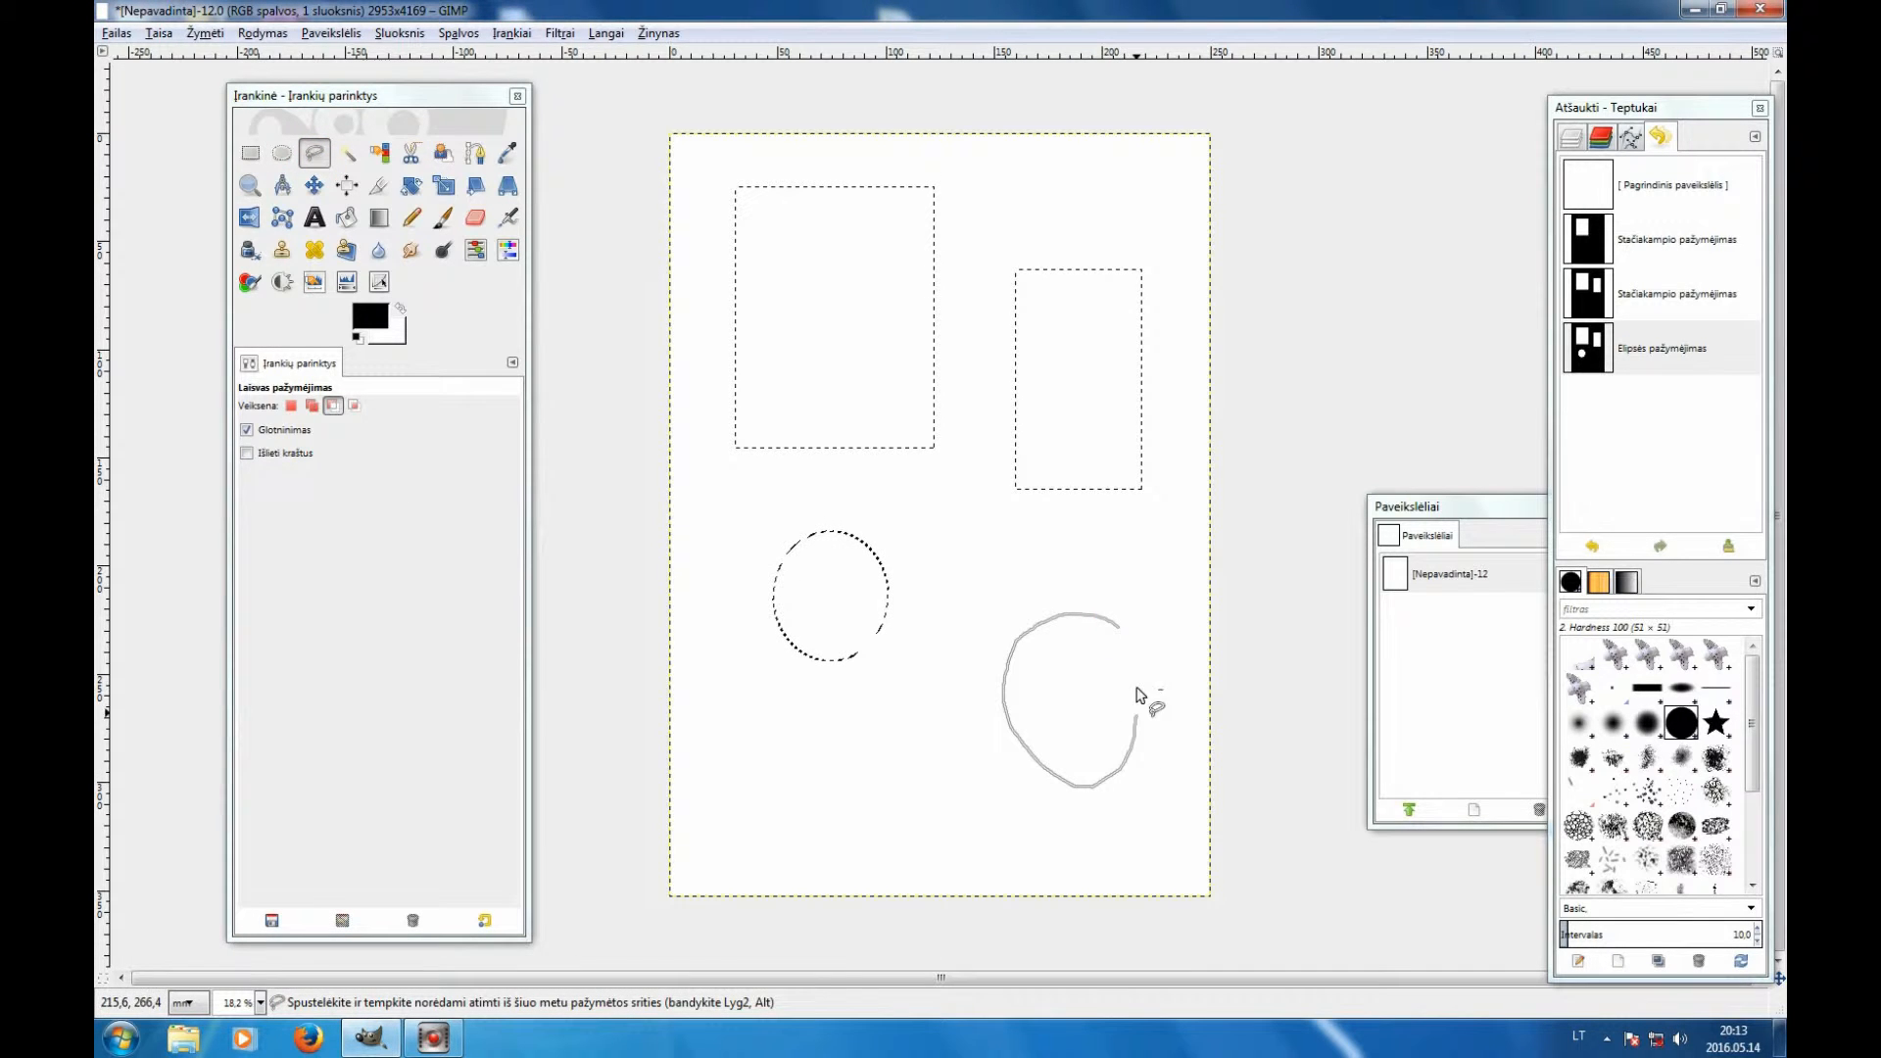
drag(1121, 625, 1119, 627)
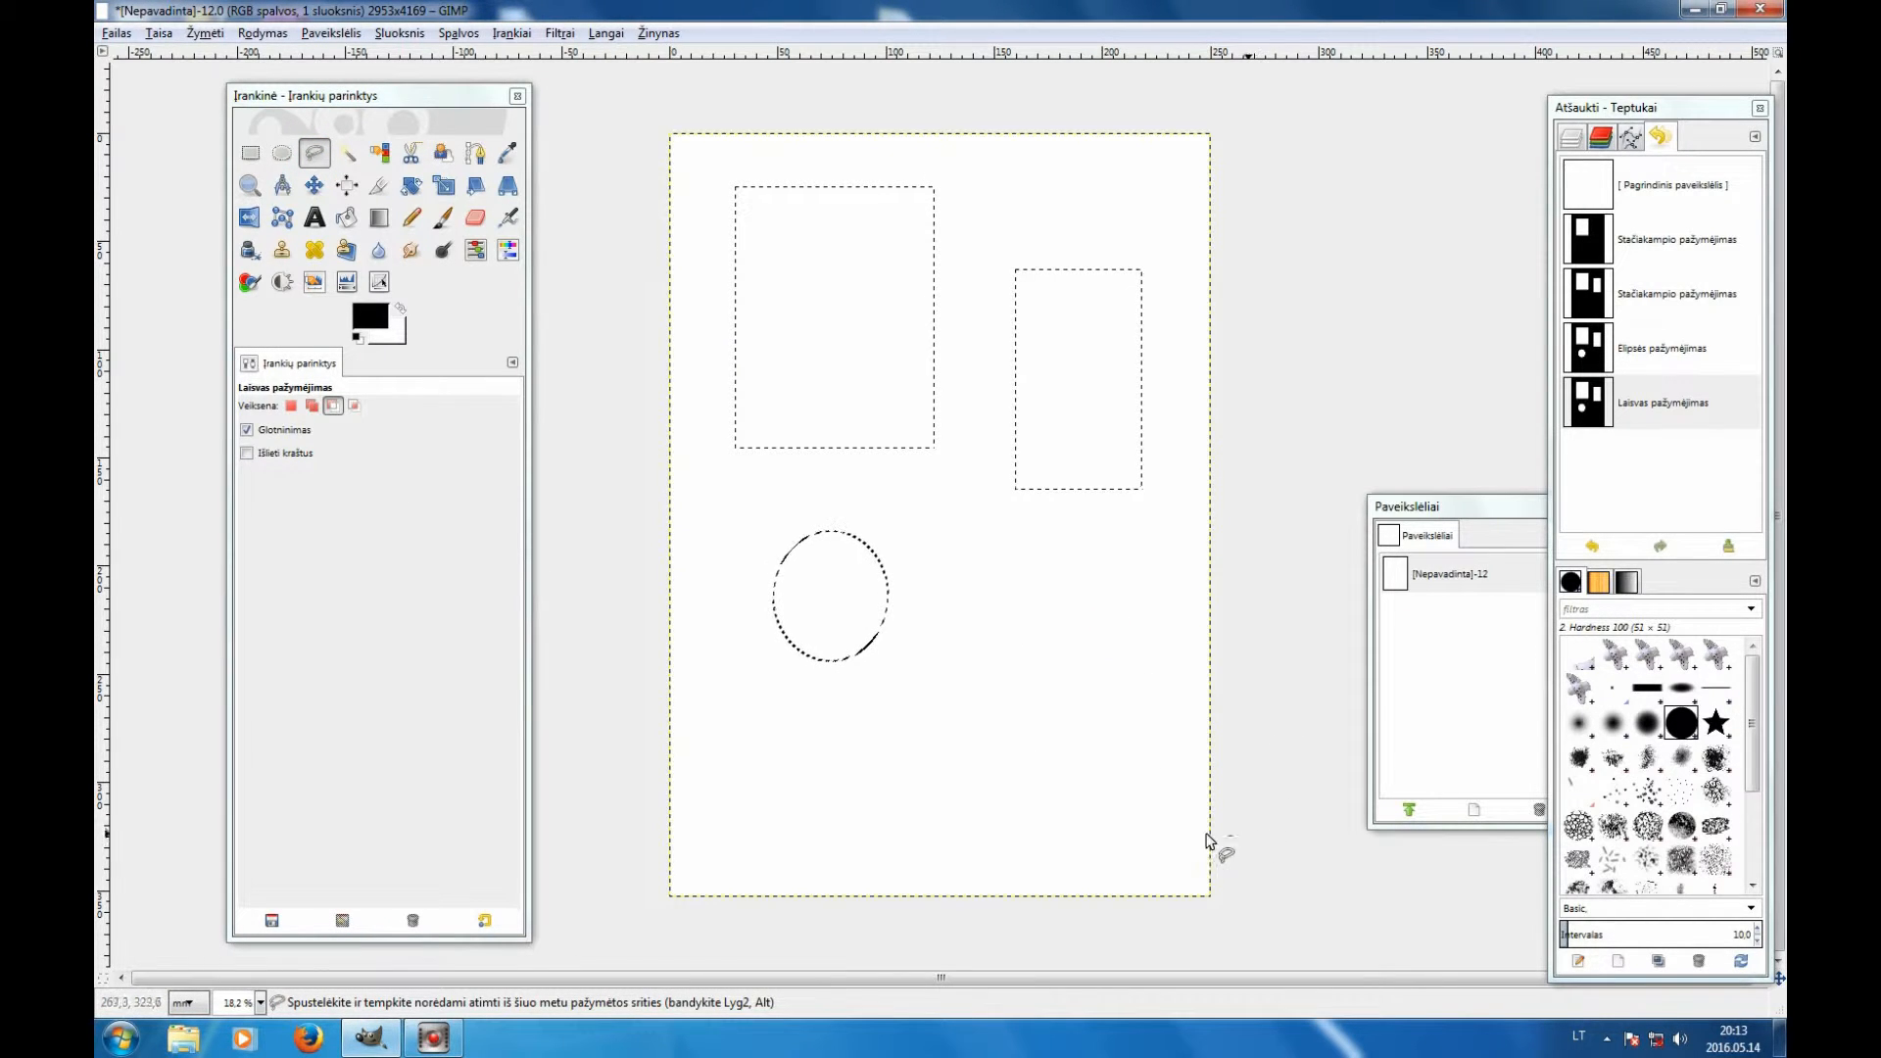
click(311, 405)
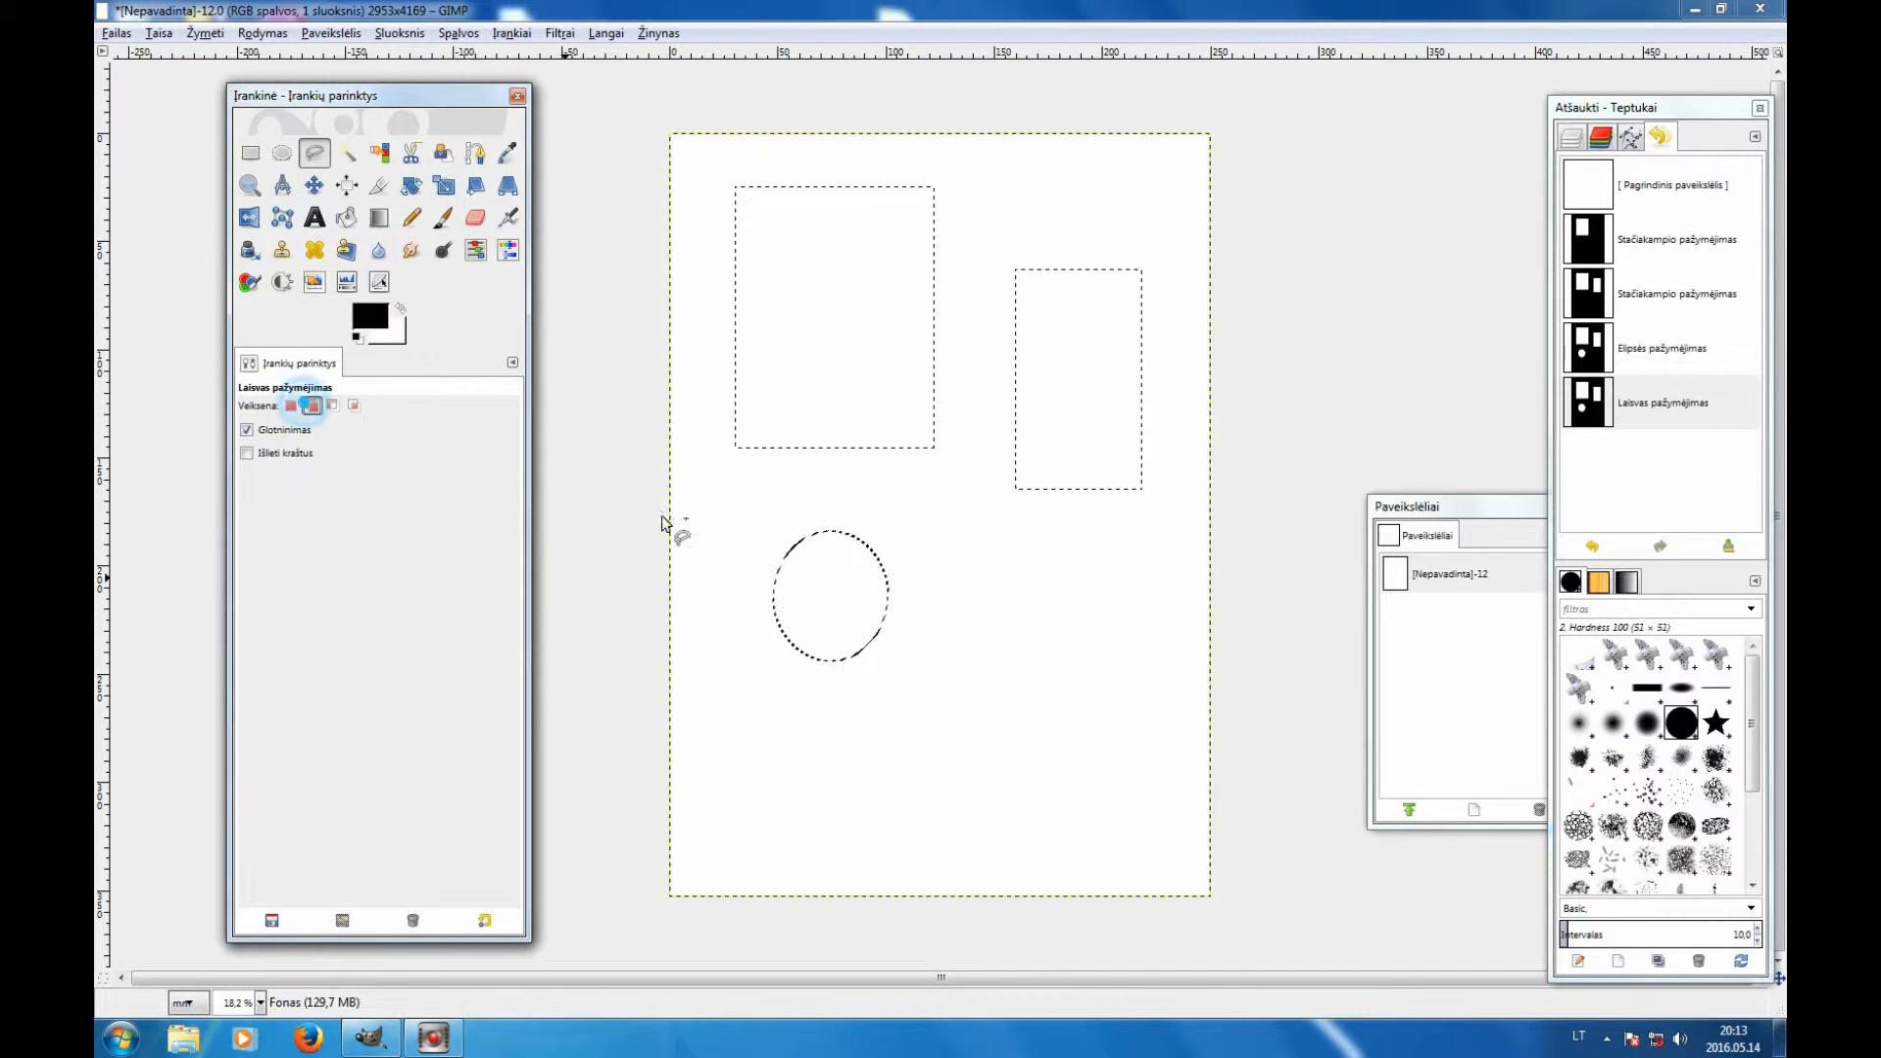
mouse_move(1020, 571)
mouse_down()
mouse_move(1113, 731)
mouse_move(1050, 563)
mouse_move(1021, 568)
mouse_up()
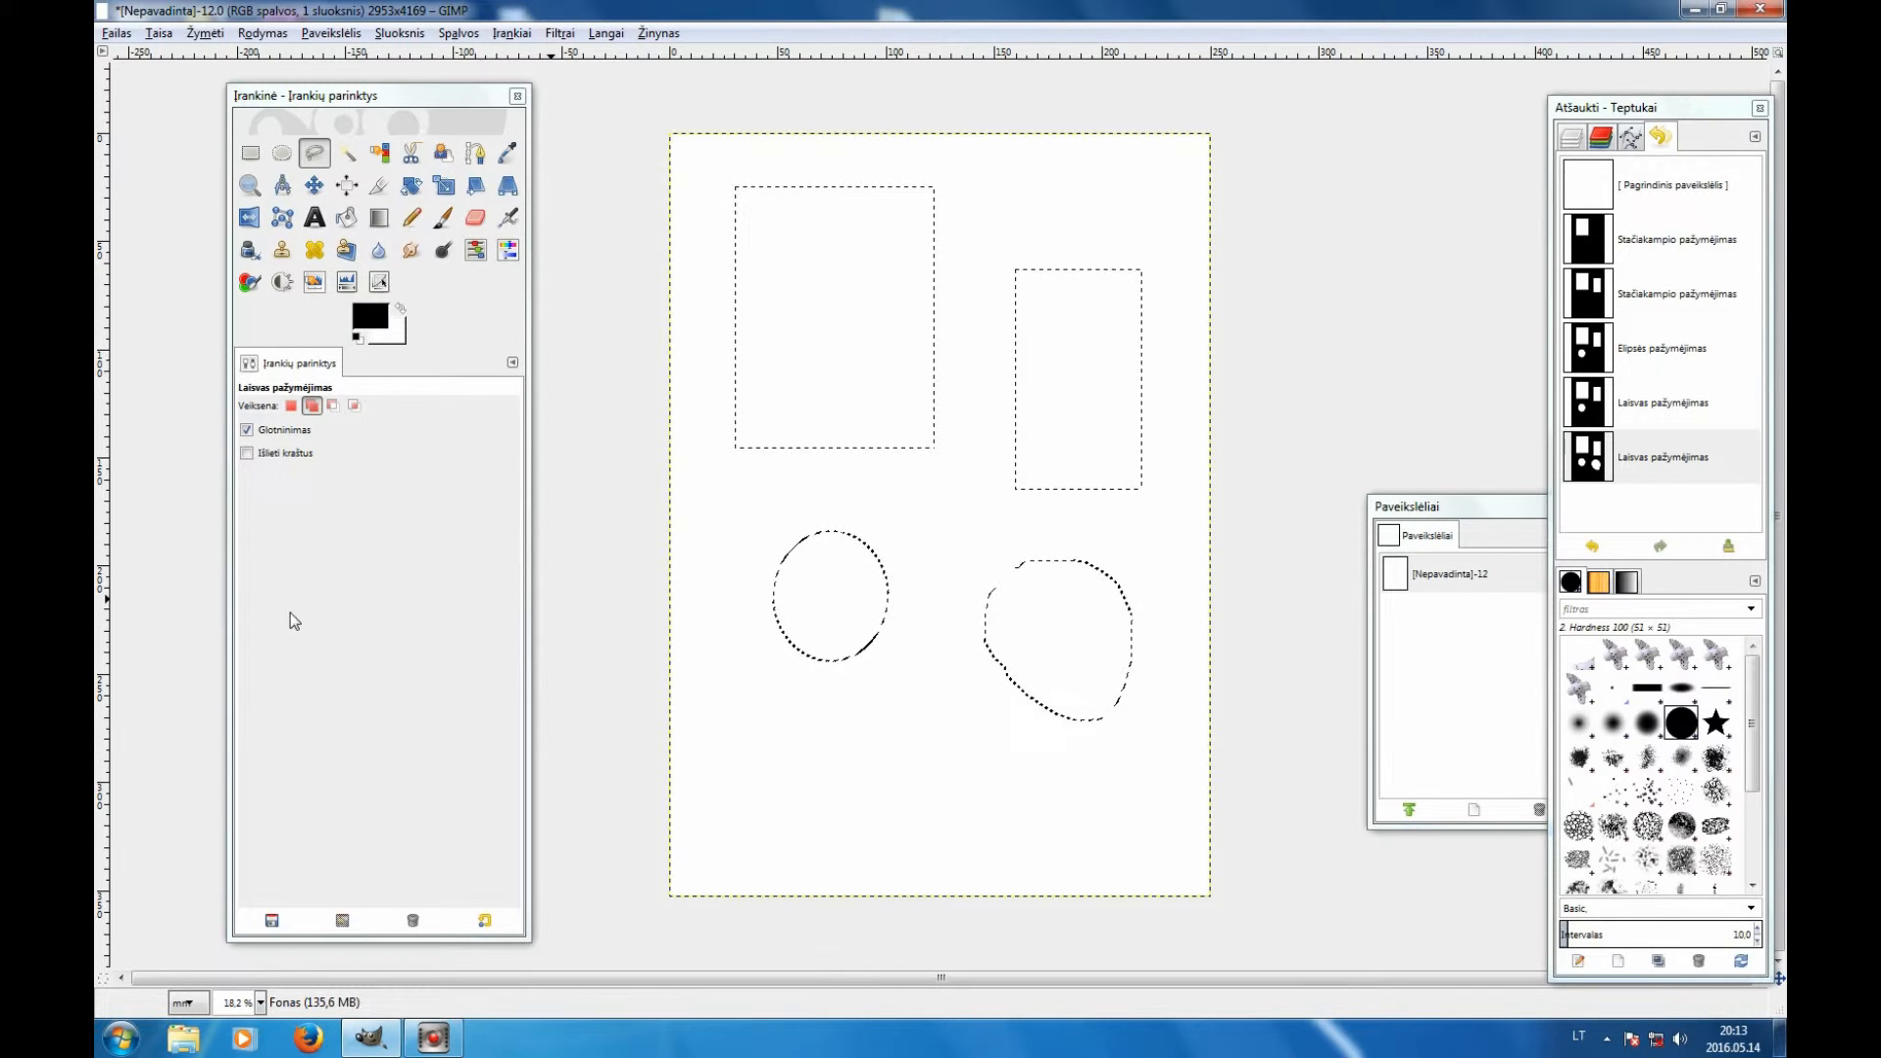
Replace the combined selection with successive rectangular selections in replace mode, and finally deselect everything
click(252, 154)
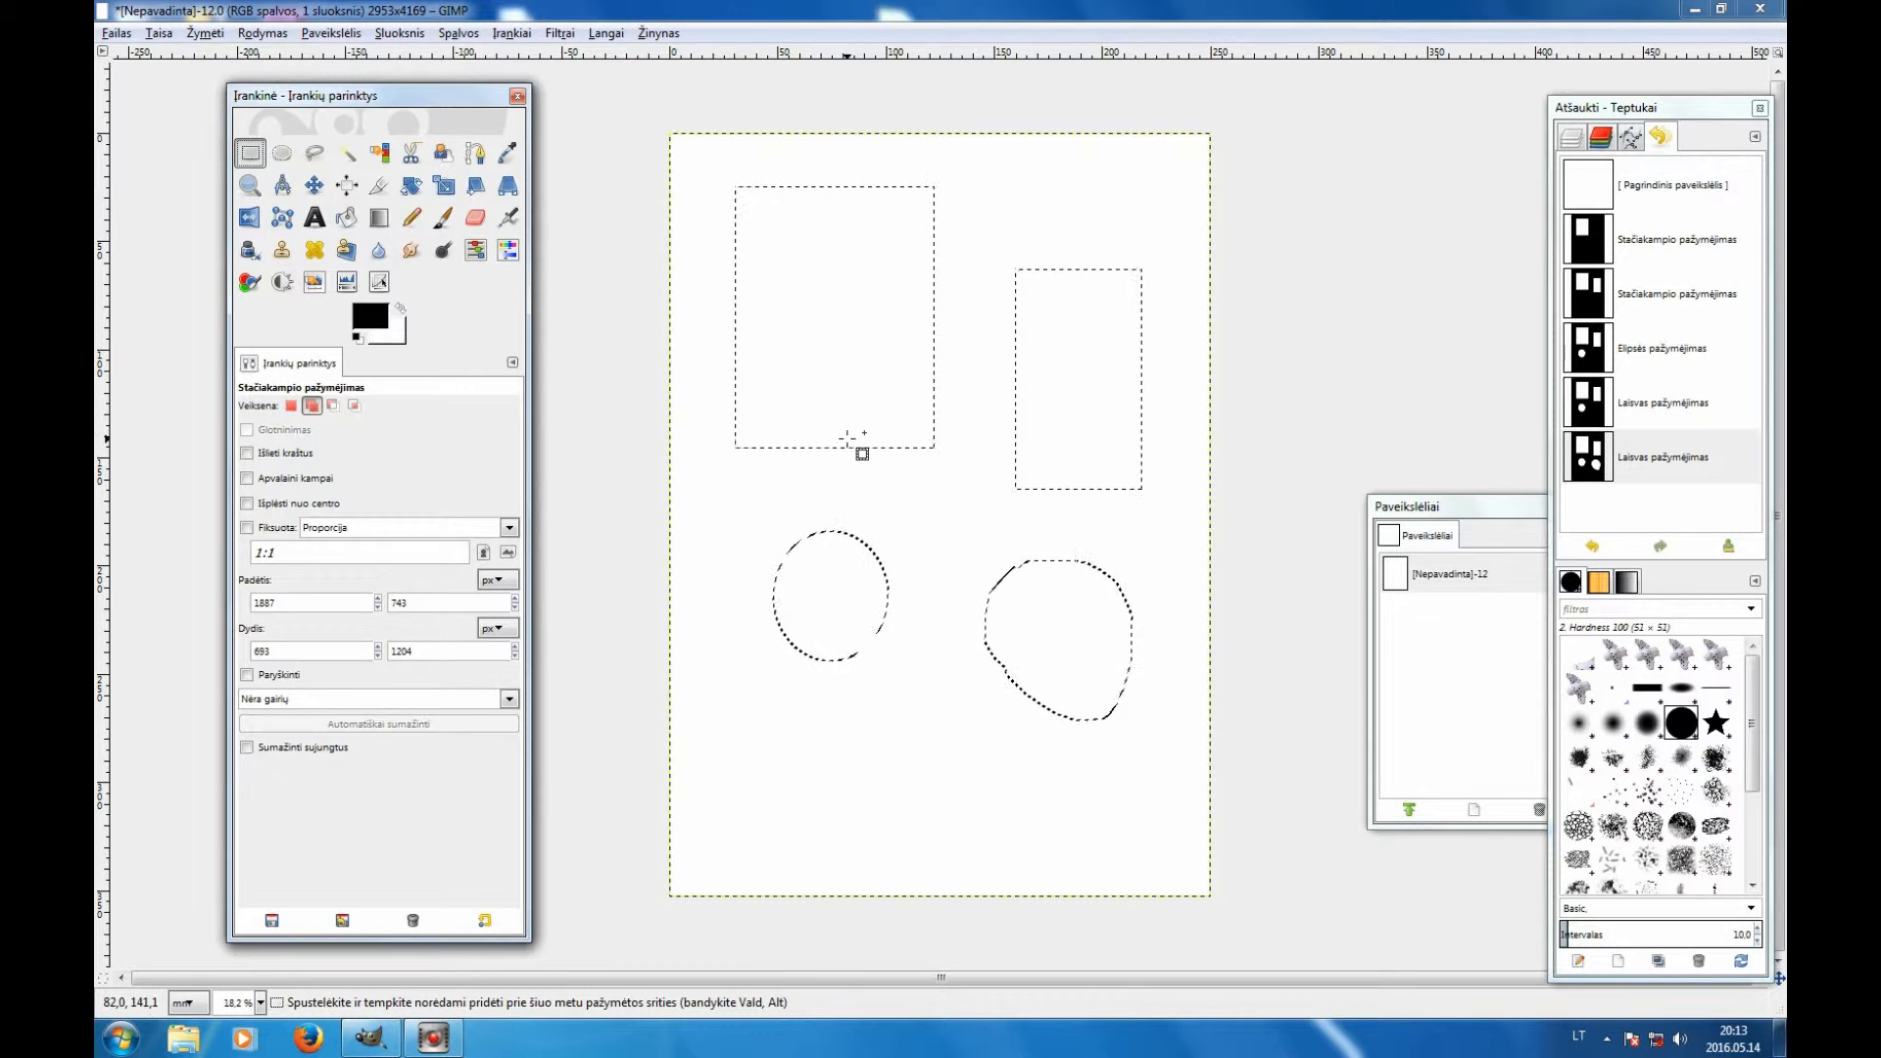
click(291, 405)
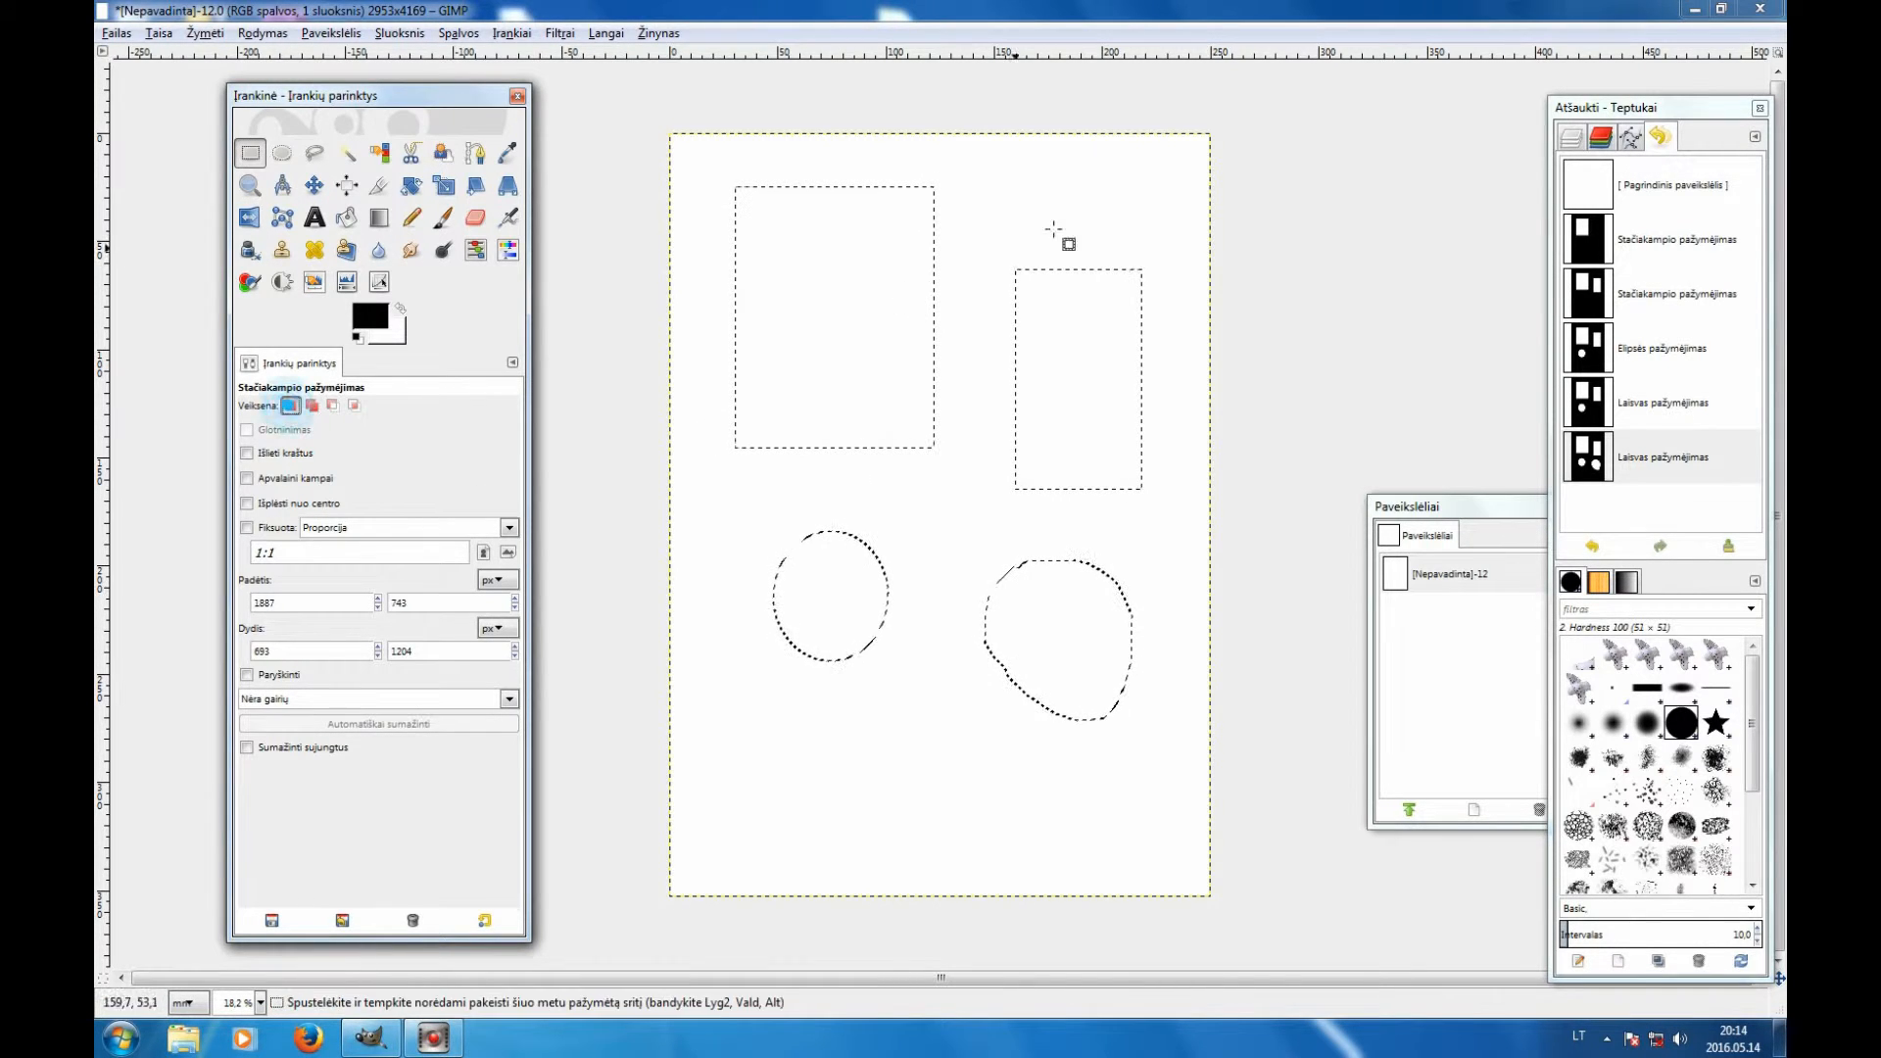
drag(793, 187, 1053, 588)
mouse_move(853, 533)
mouse_down()
mouse_move(1068, 793)
mouse_move(846, 569)
mouse_up()
drag(1114, 541, 948, 705)
drag(798, 255, 883, 430)
click(853, 588)
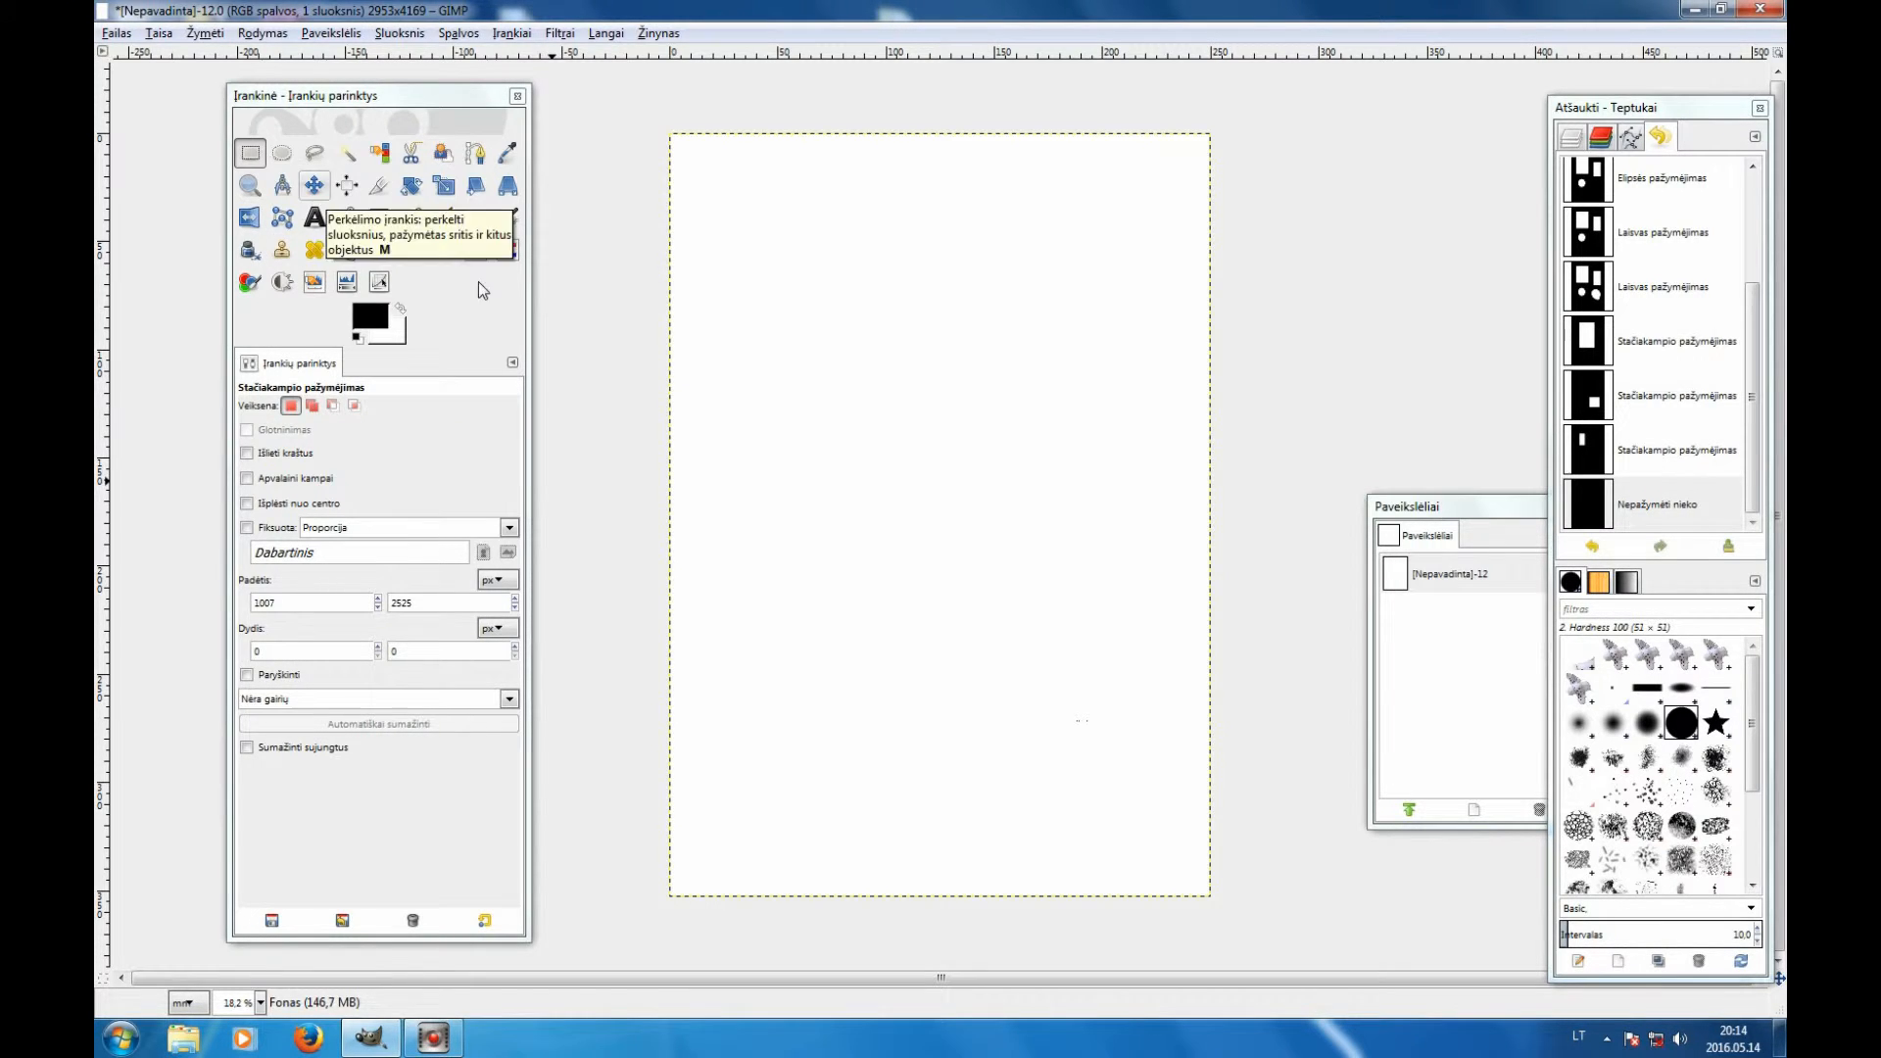
Draw three successive replacing rectangular selections of about 1111 × 1446 px, 1166 × 1408 px and 952 × 907 px
drag(792, 251, 995, 515)
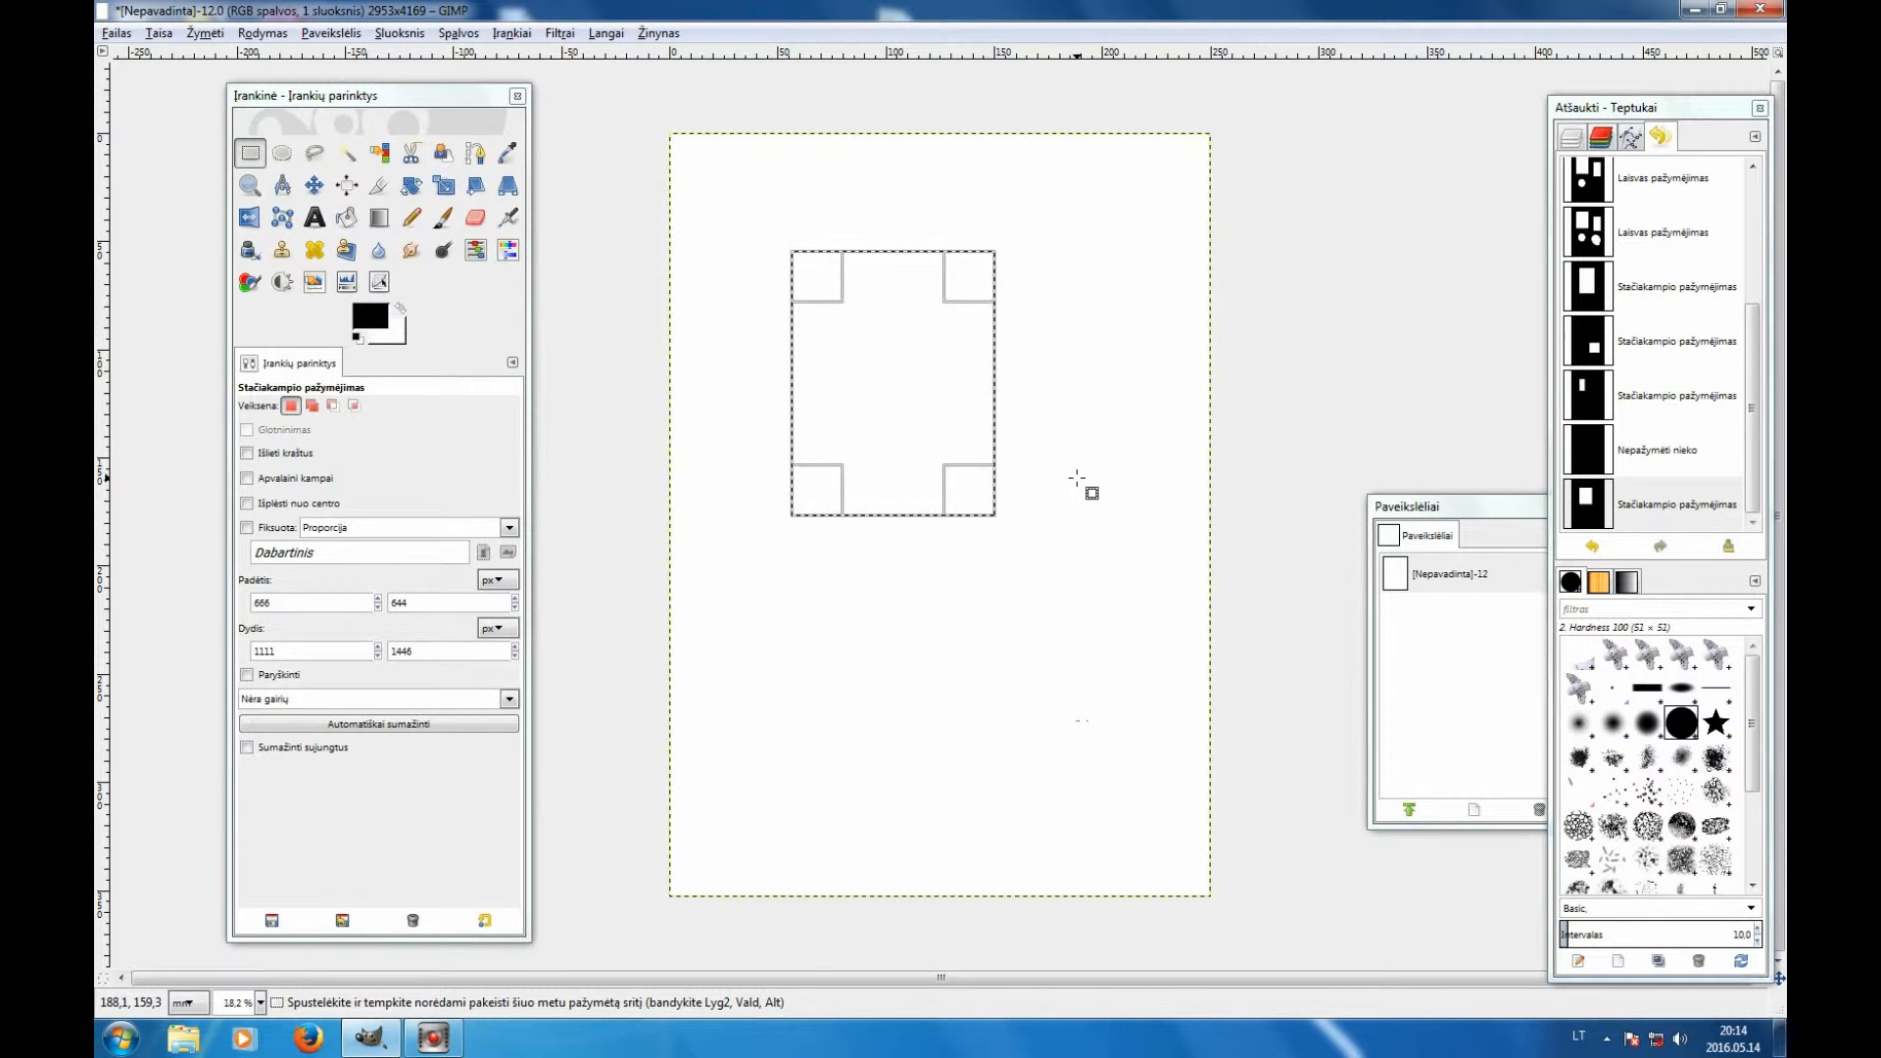
drag(1092, 480, 871, 731)
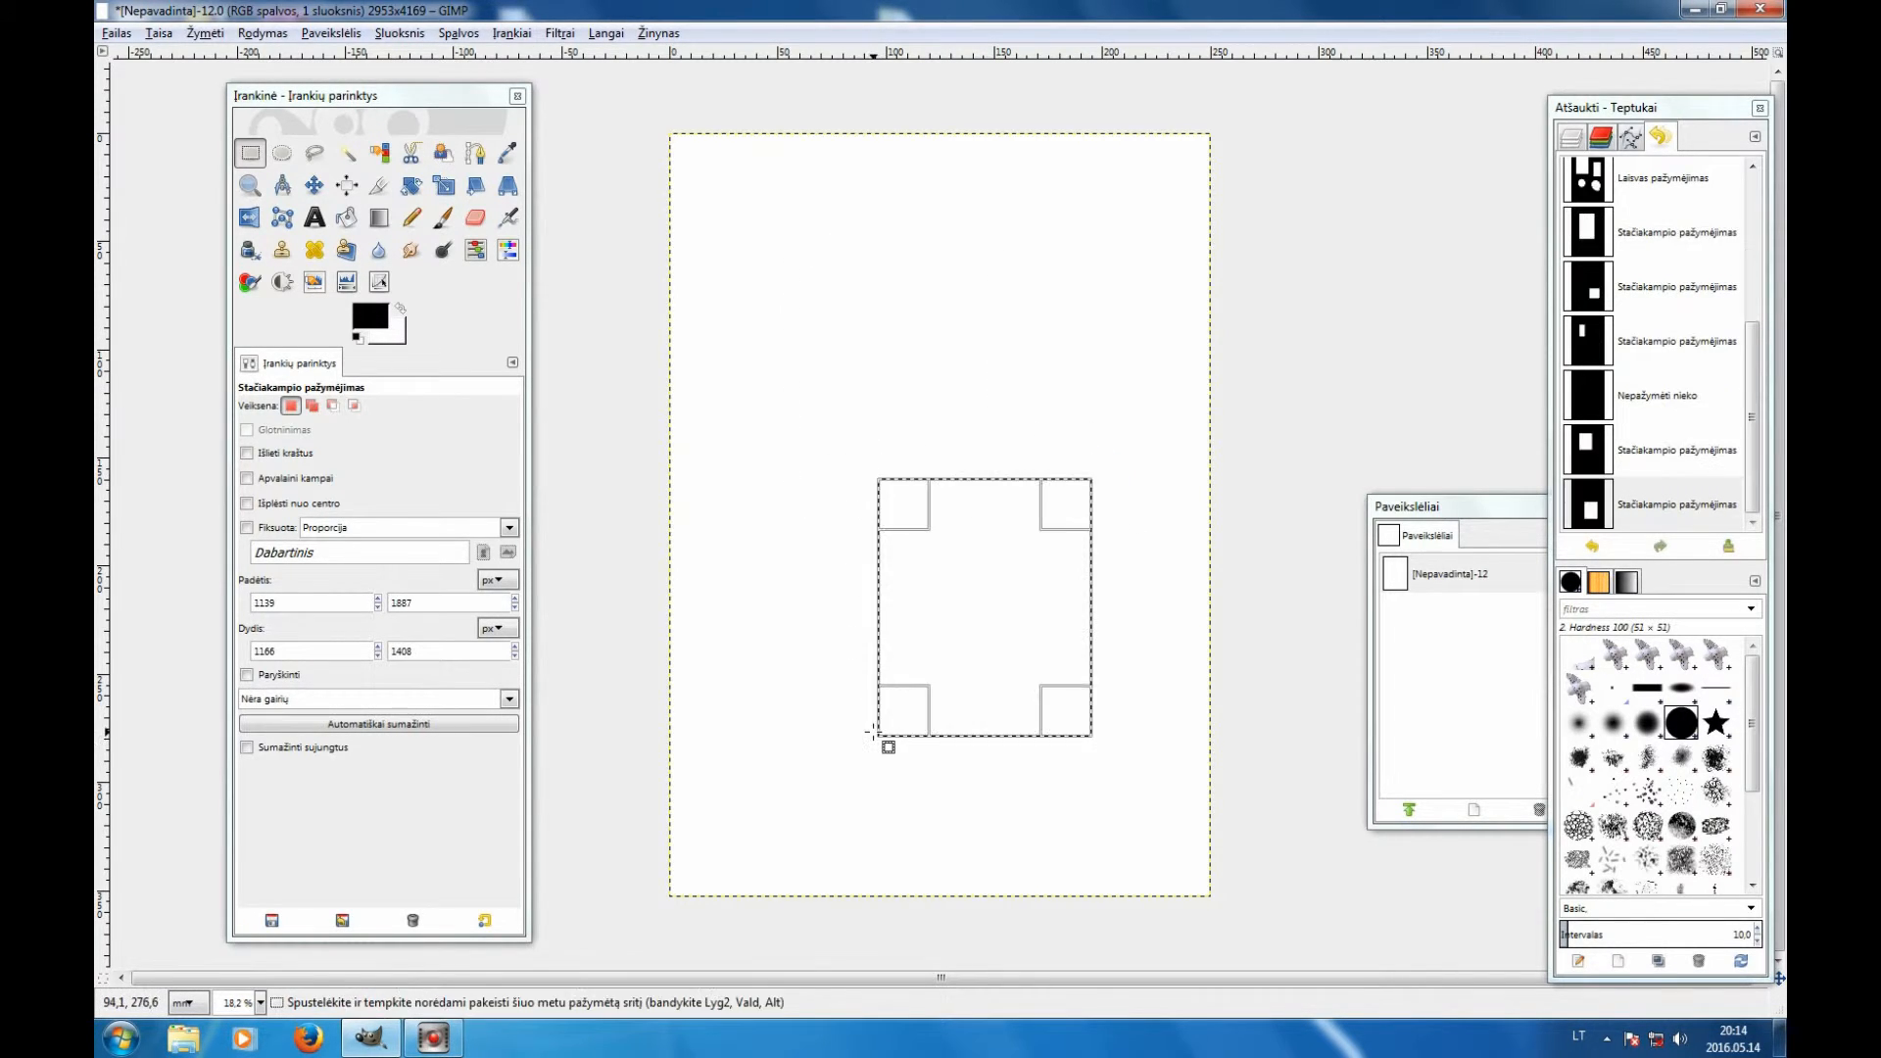
drag(769, 181, 943, 348)
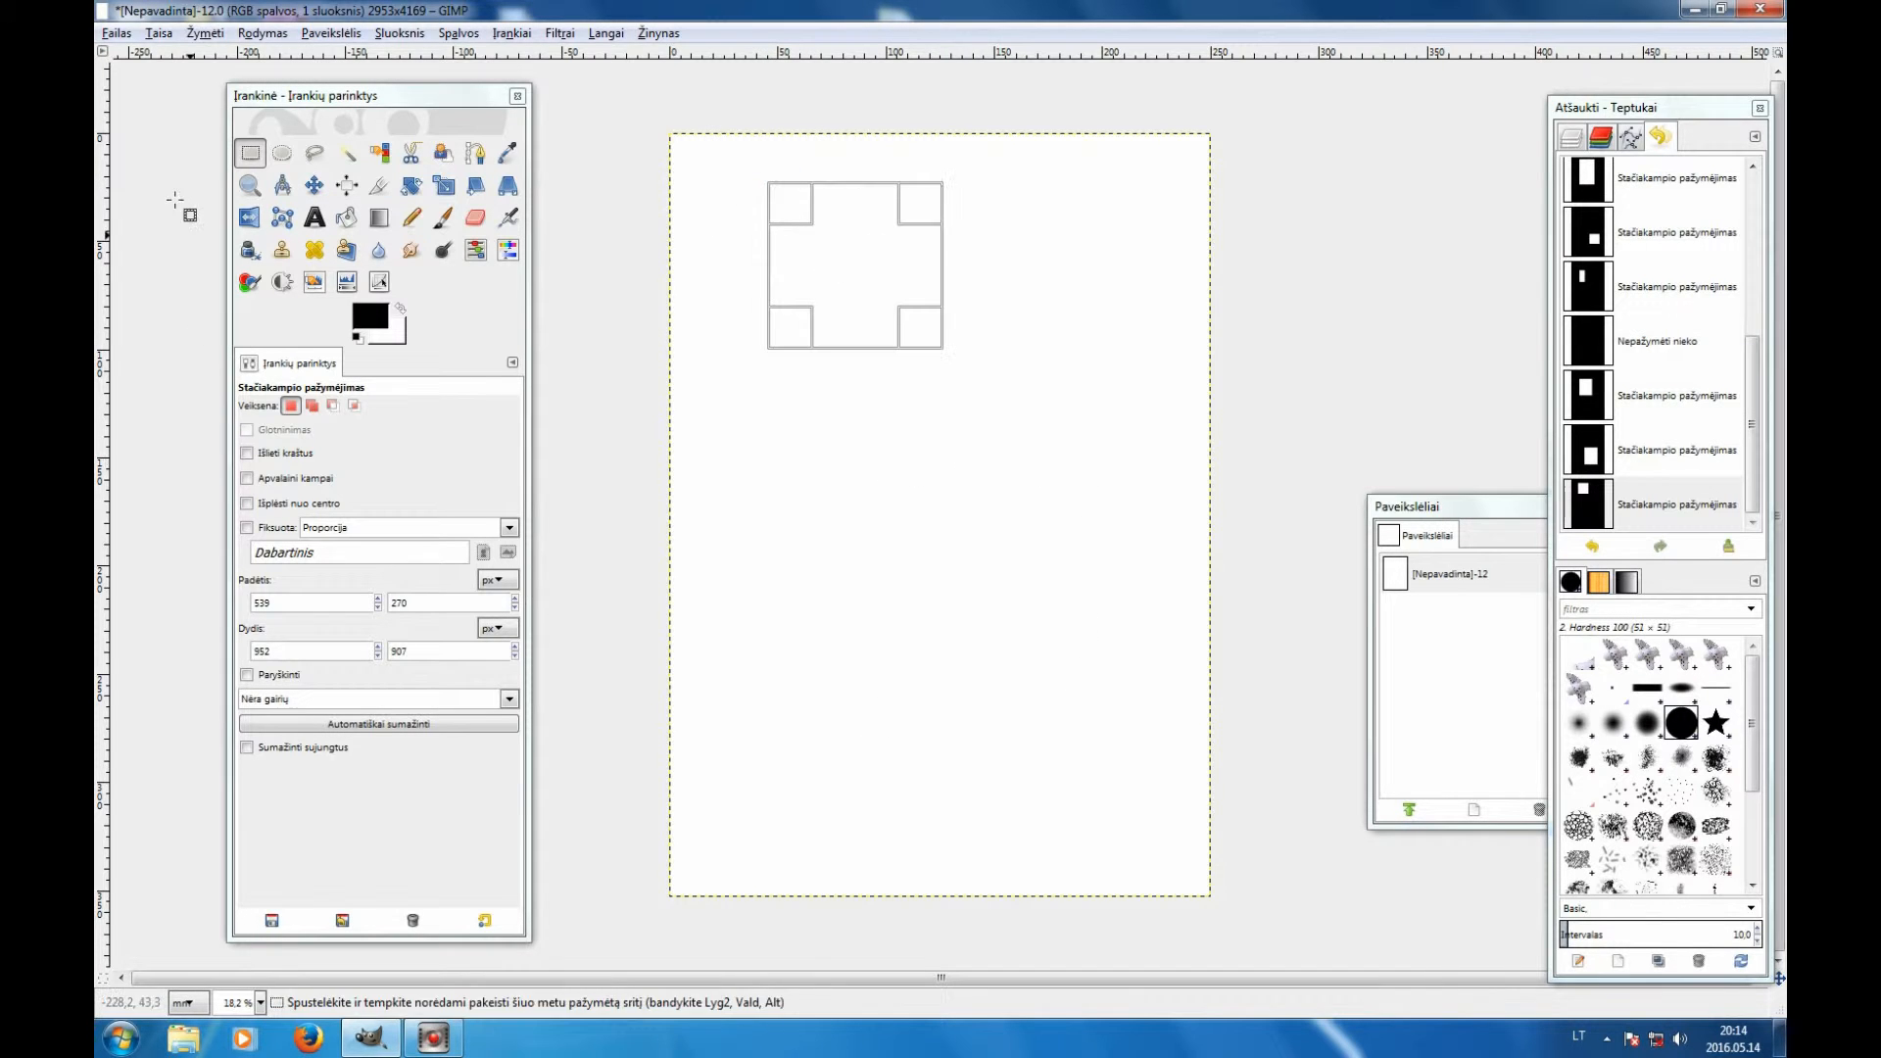
Replace the selection with an ellipse of about 1094 × 1446 px near the canvas's middle
click(285, 154)
click(297, 405)
drag(1092, 310, 888, 599)
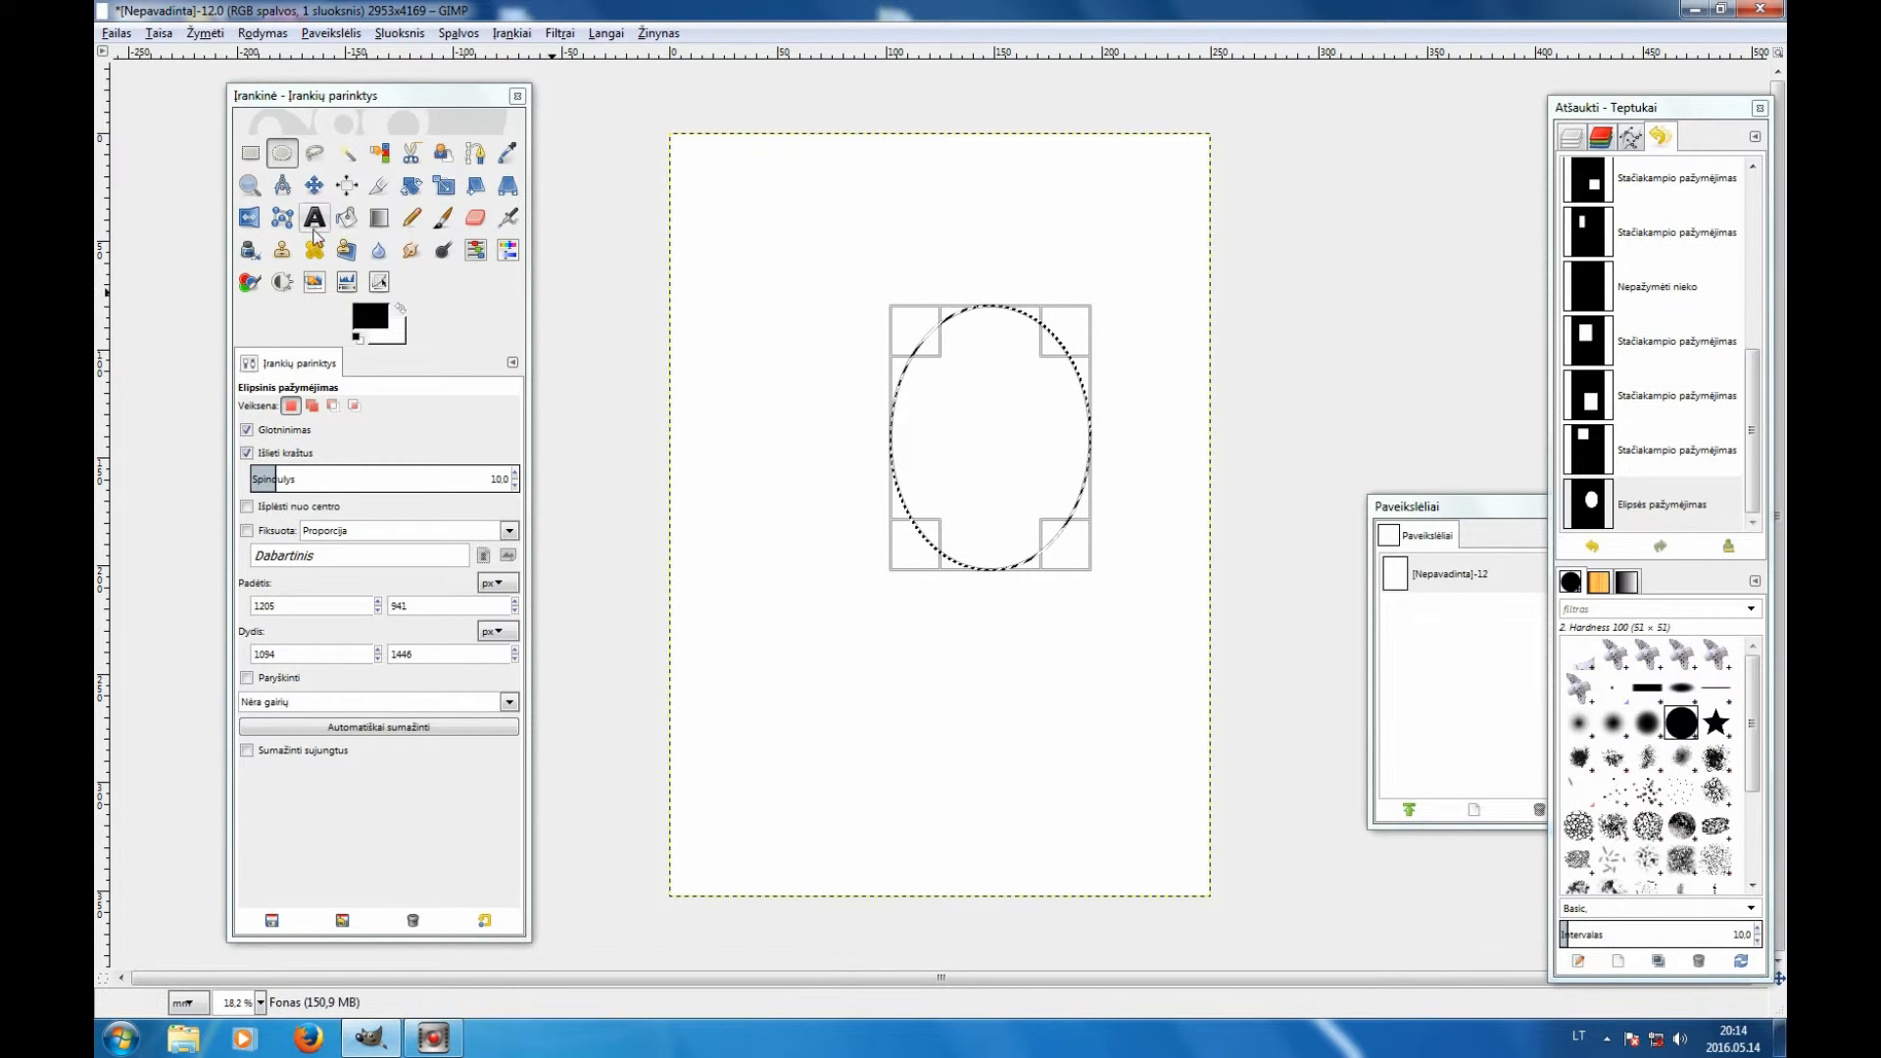
Replace the selection with a freehand heart-like outline in the canvas's lower left area, using Free Select in replace mode
click(315, 152)
click(291, 406)
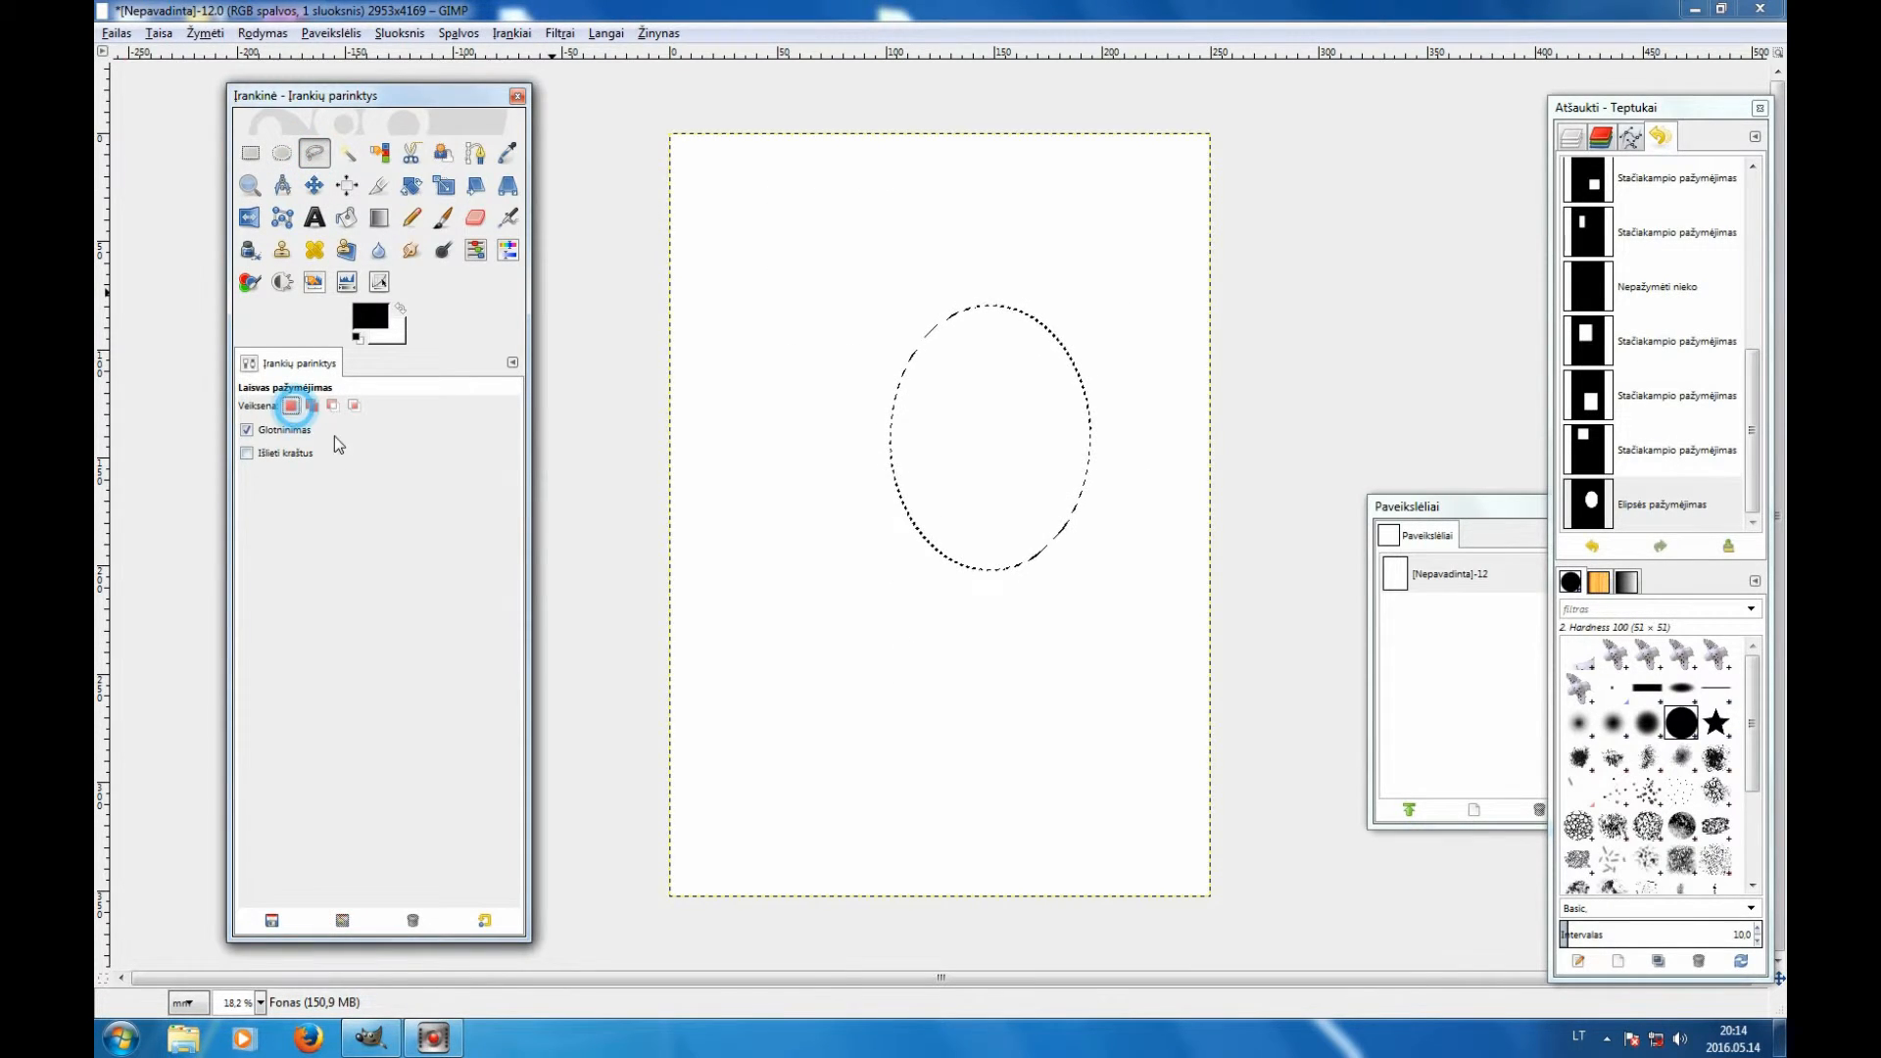
mouse_move(921, 665)
mouse_down()
mouse_move(787, 618)
mouse_move(783, 744)
mouse_move(922, 831)
mouse_move(981, 718)
mouse_move(917, 668)
mouse_up()
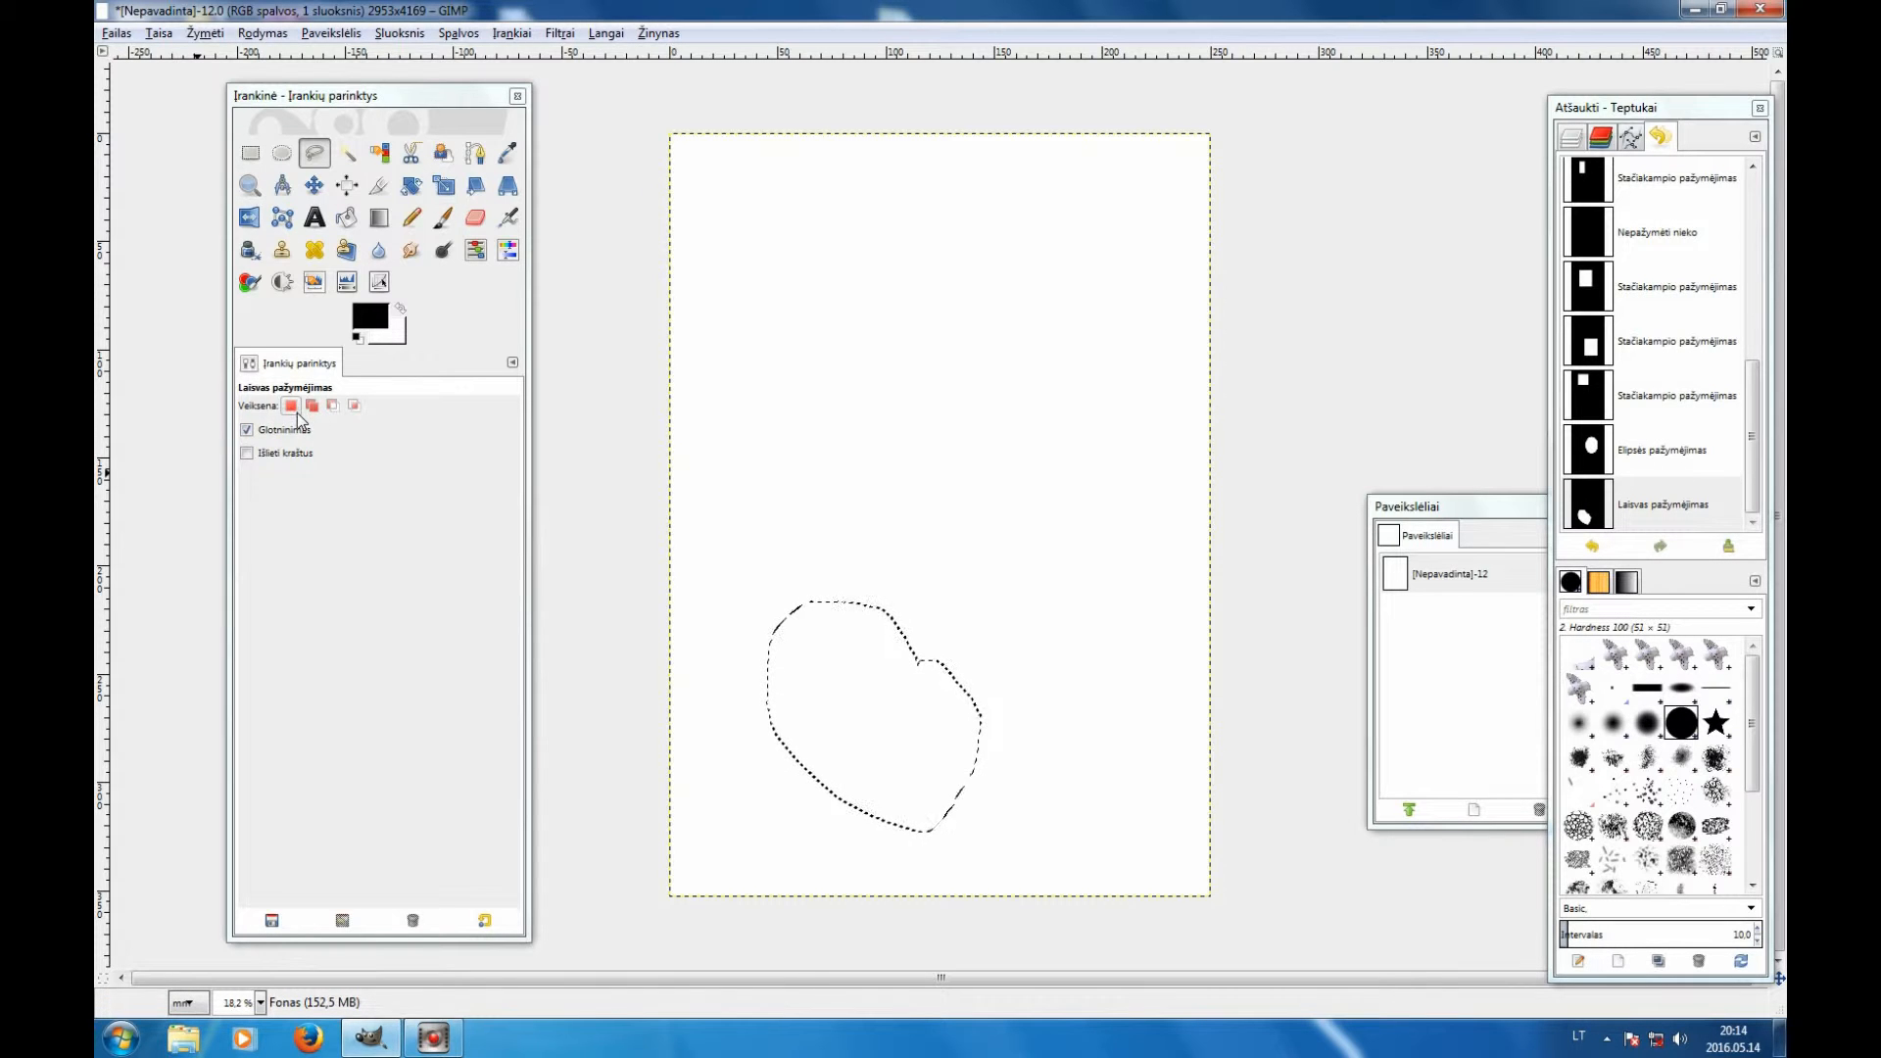
Add a large rectangle above the freehand shape and a narrow one of about 369 × 2063 px along the canvas's right side to the selection
key(r)
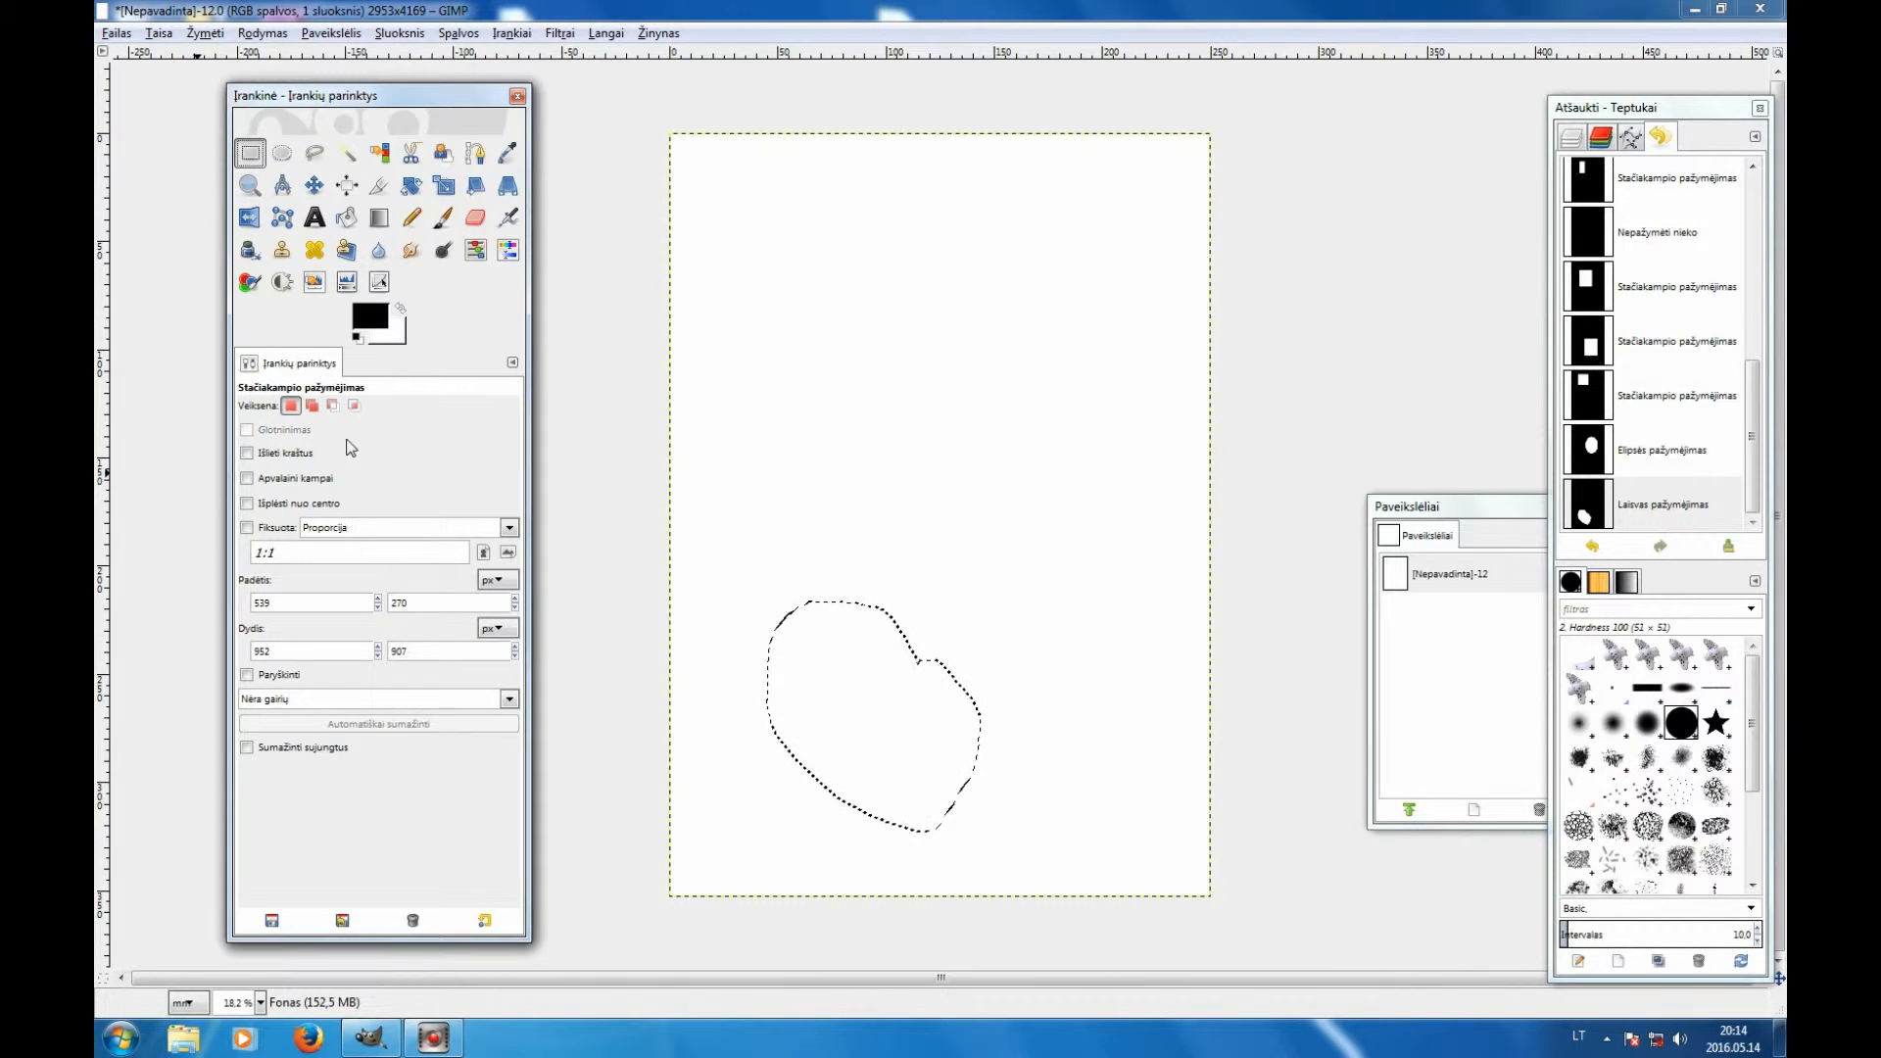
click(311, 405)
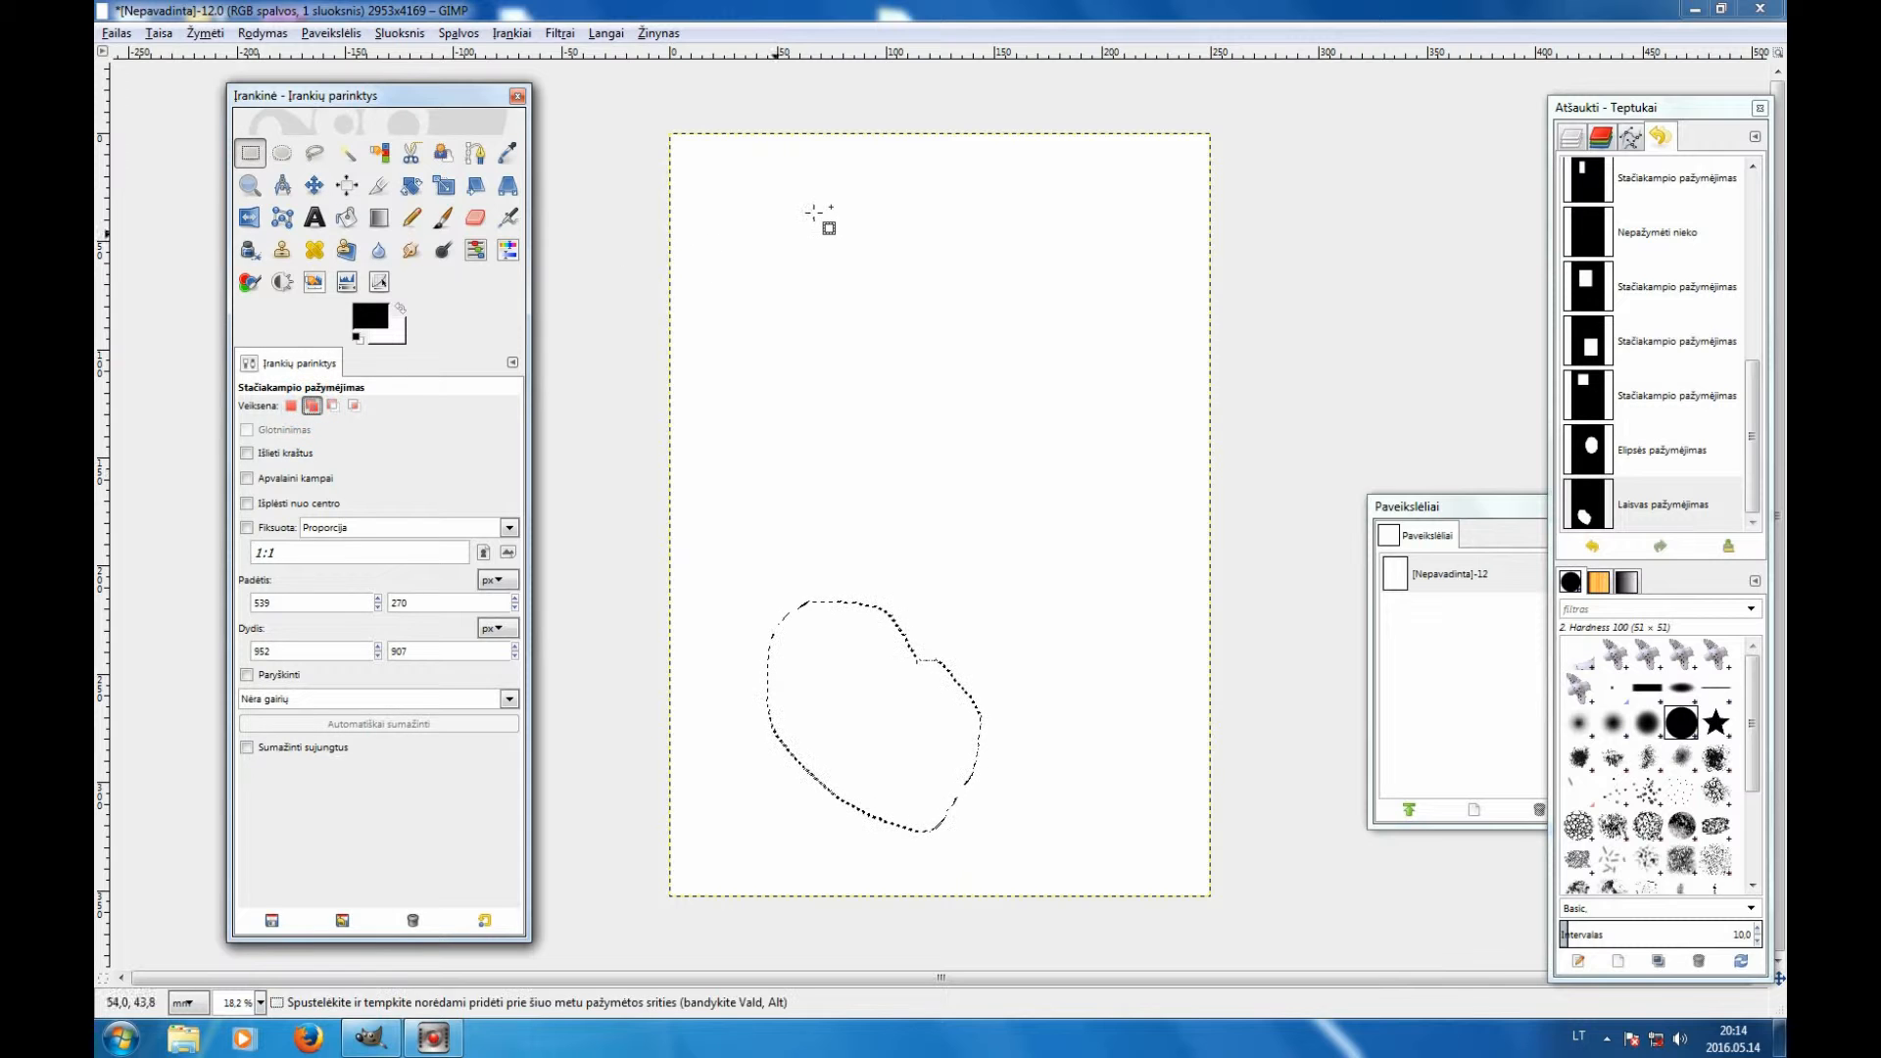
drag(762, 198, 1009, 547)
click(1076, 359)
drag(1072, 393, 1150, 728)
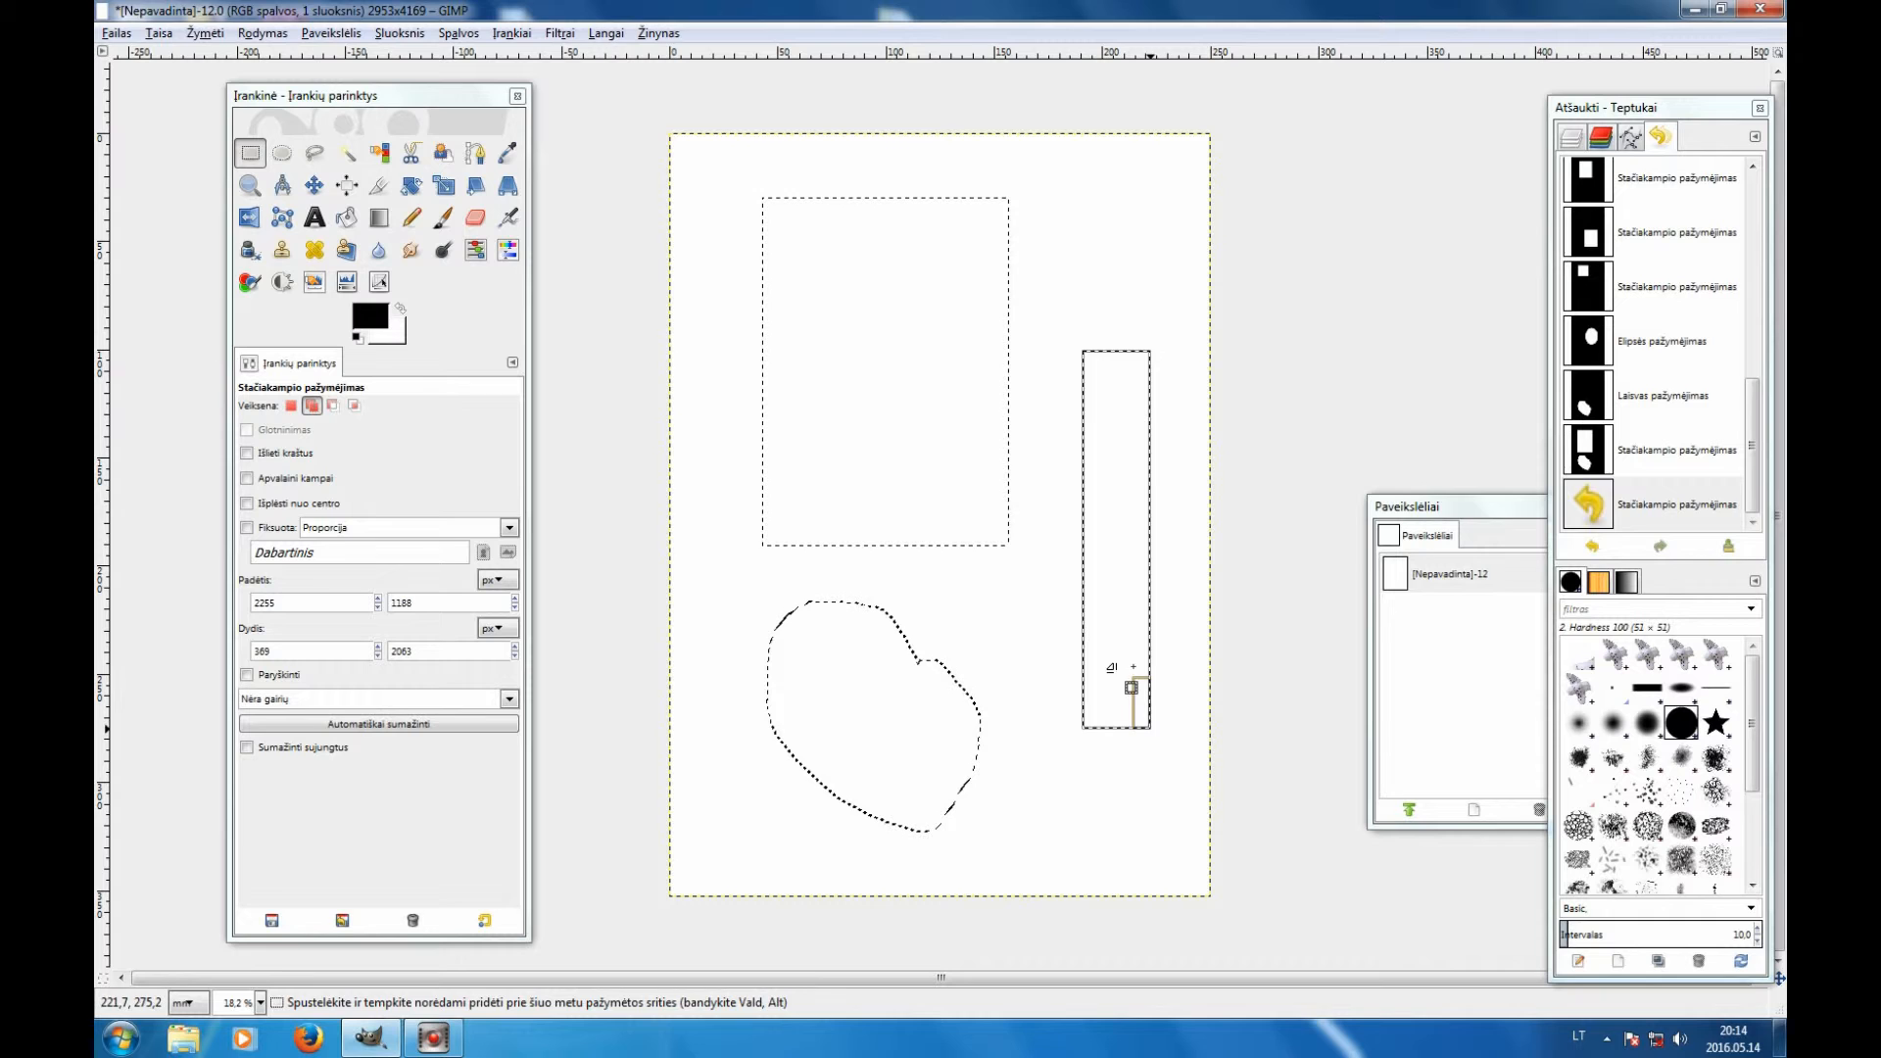
Add a rectangle about 2194 px tall overlapping the large one, and replace the whole selection with a freehand oval in the canvas's lower left area
drag(1049, 205, 950, 613)
click(283, 153)
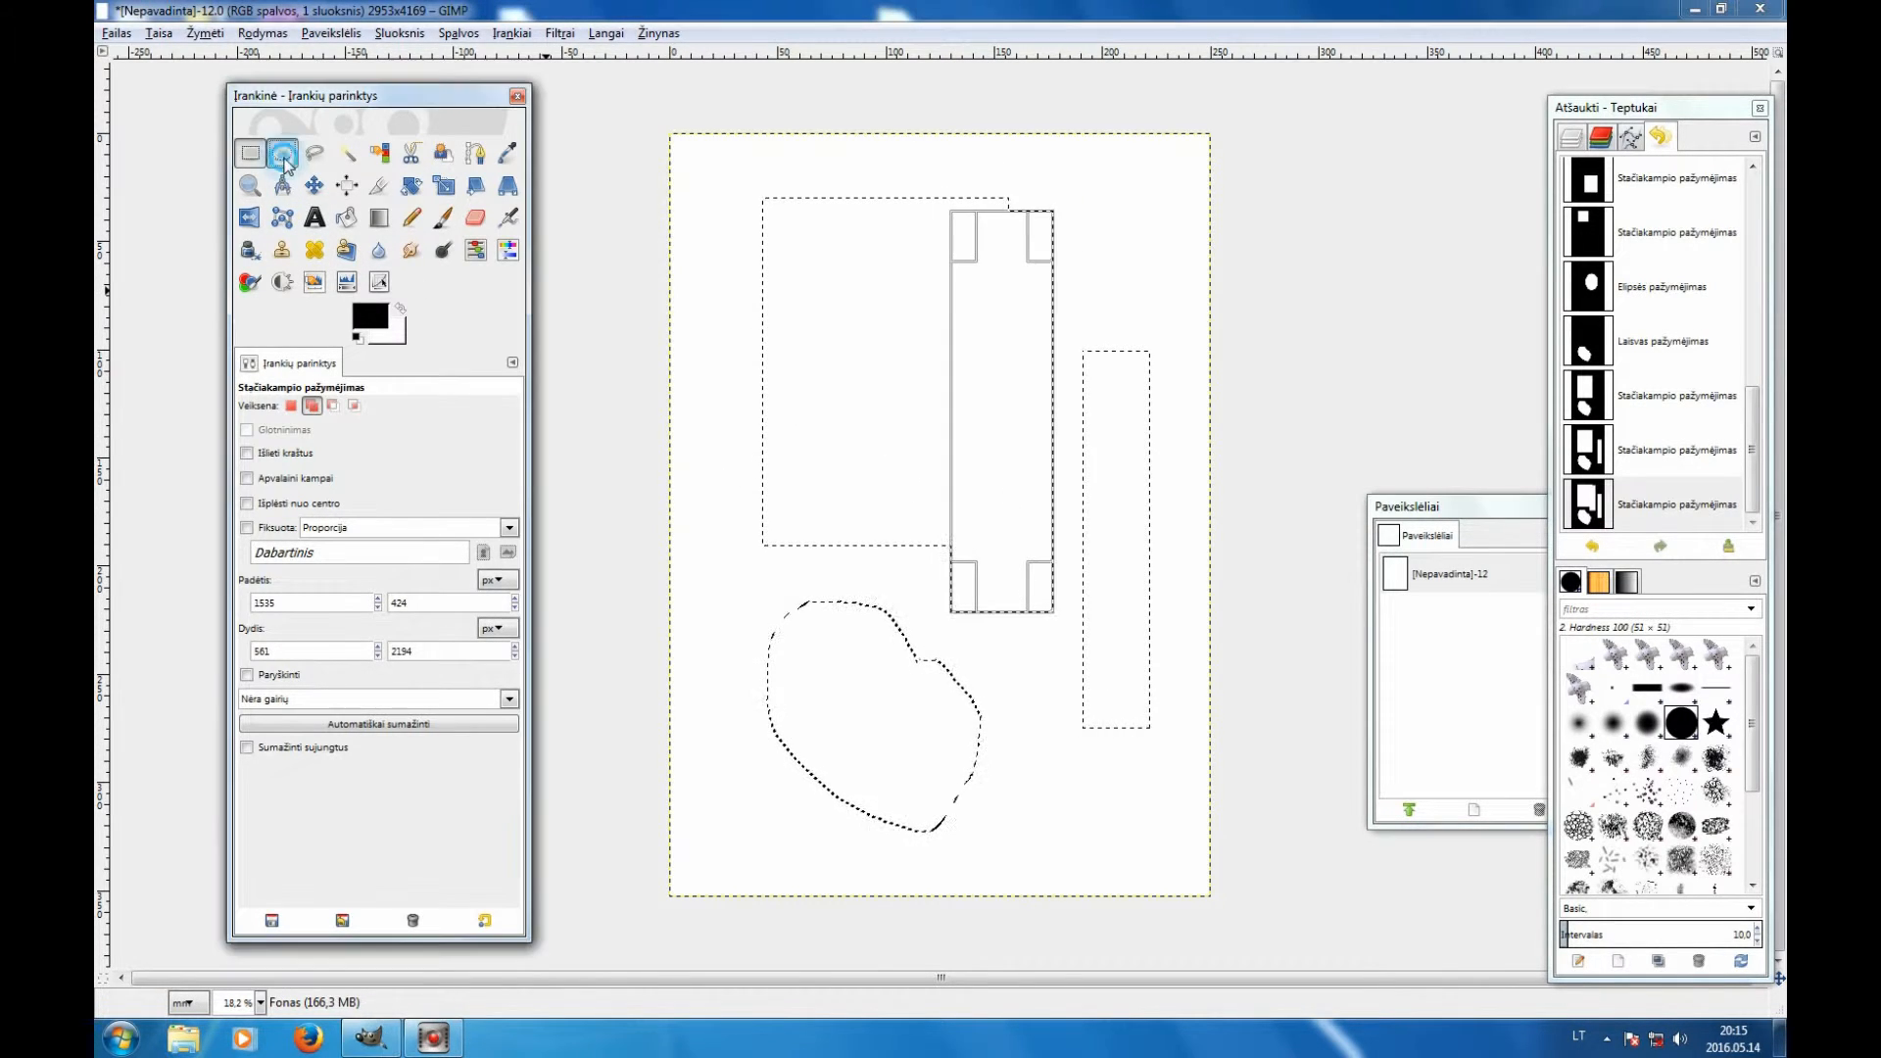
click(314, 153)
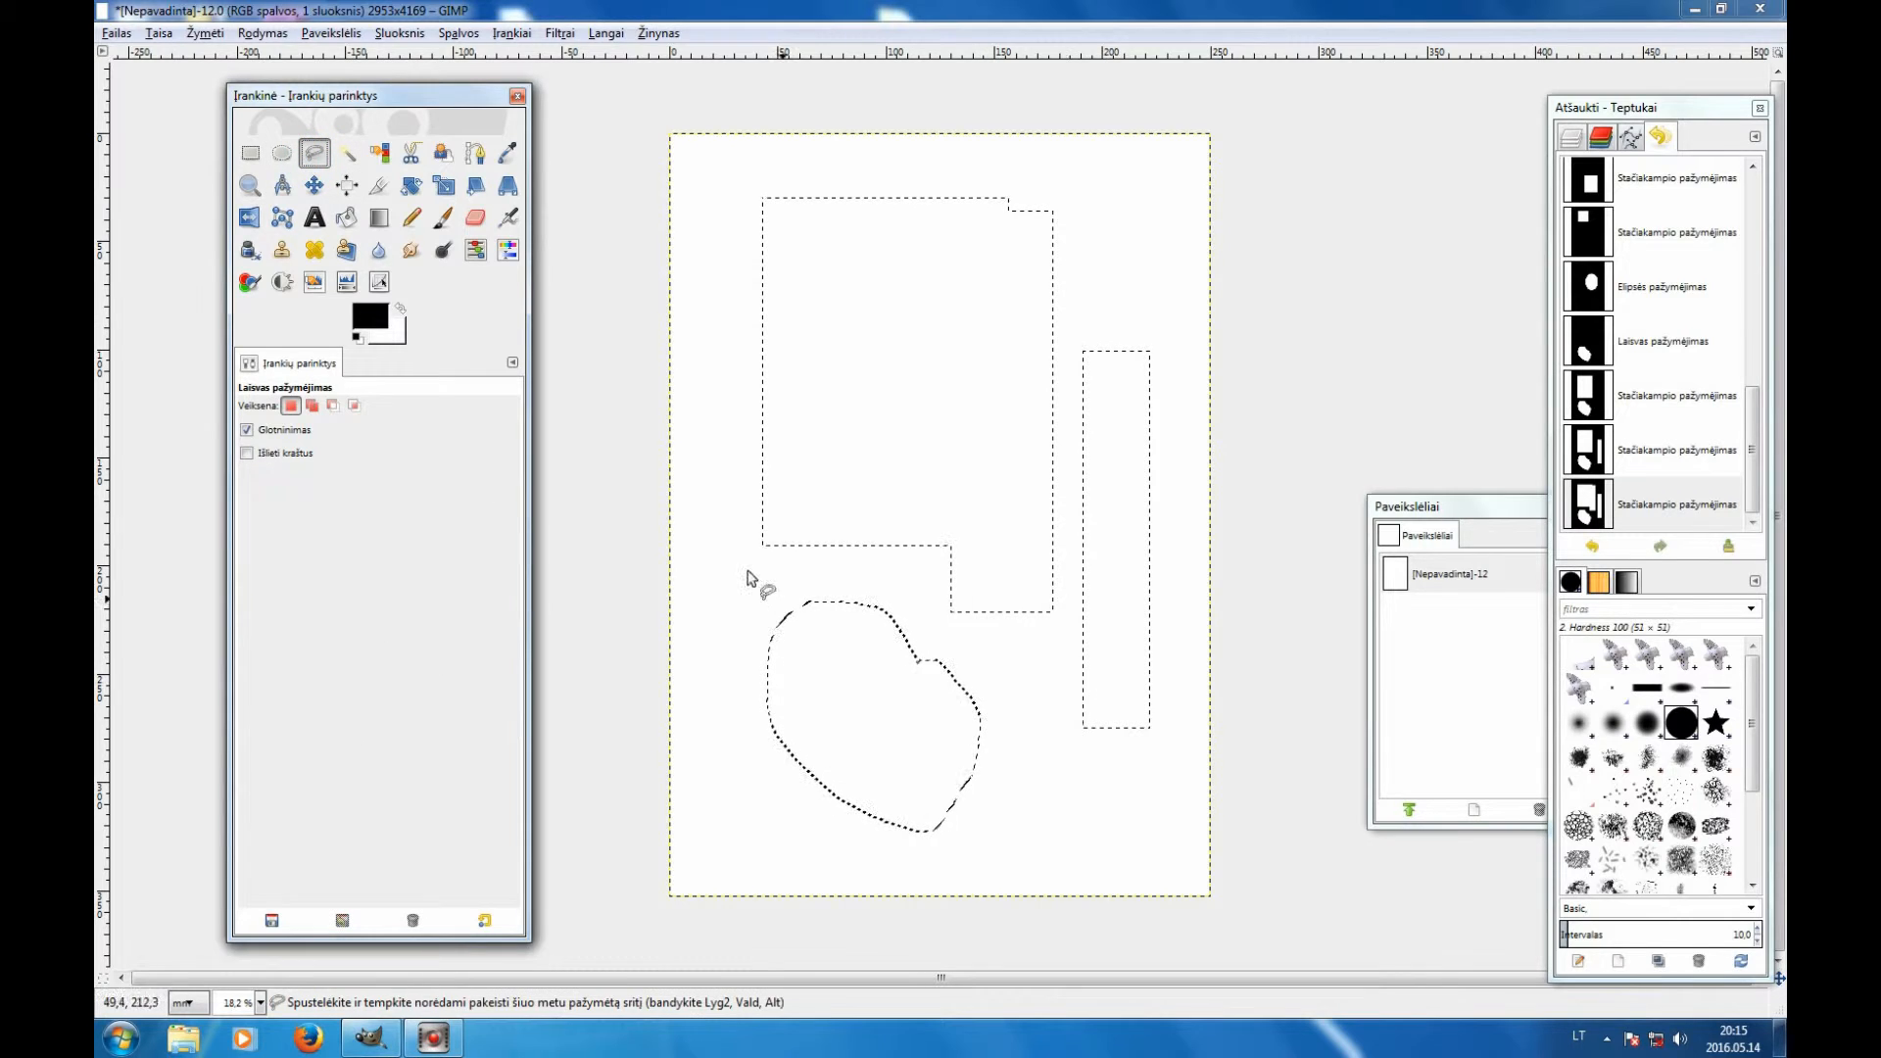
mouse_move(826, 488)
mouse_down()
mouse_move(834, 727)
mouse_move(885, 538)
mouse_move(797, 516)
mouse_move(862, 514)
mouse_up()
click(795, 483)
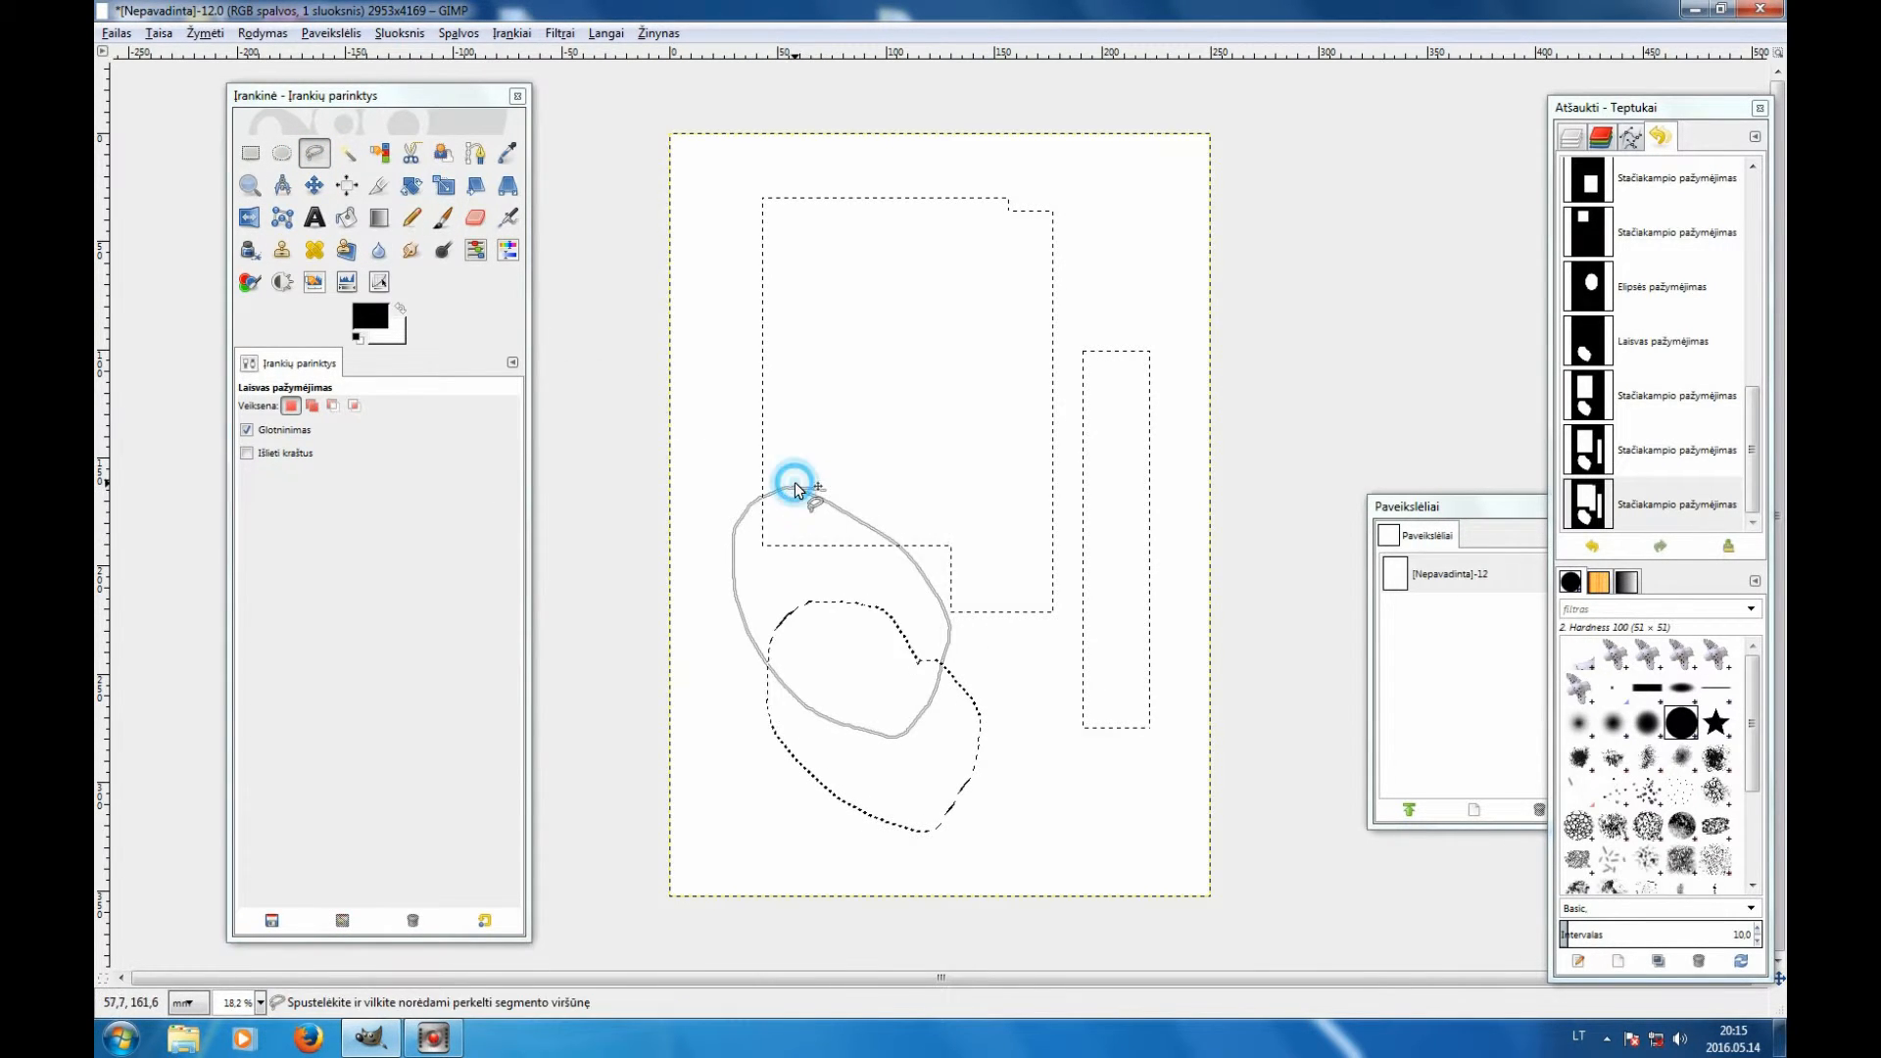
click(826, 493)
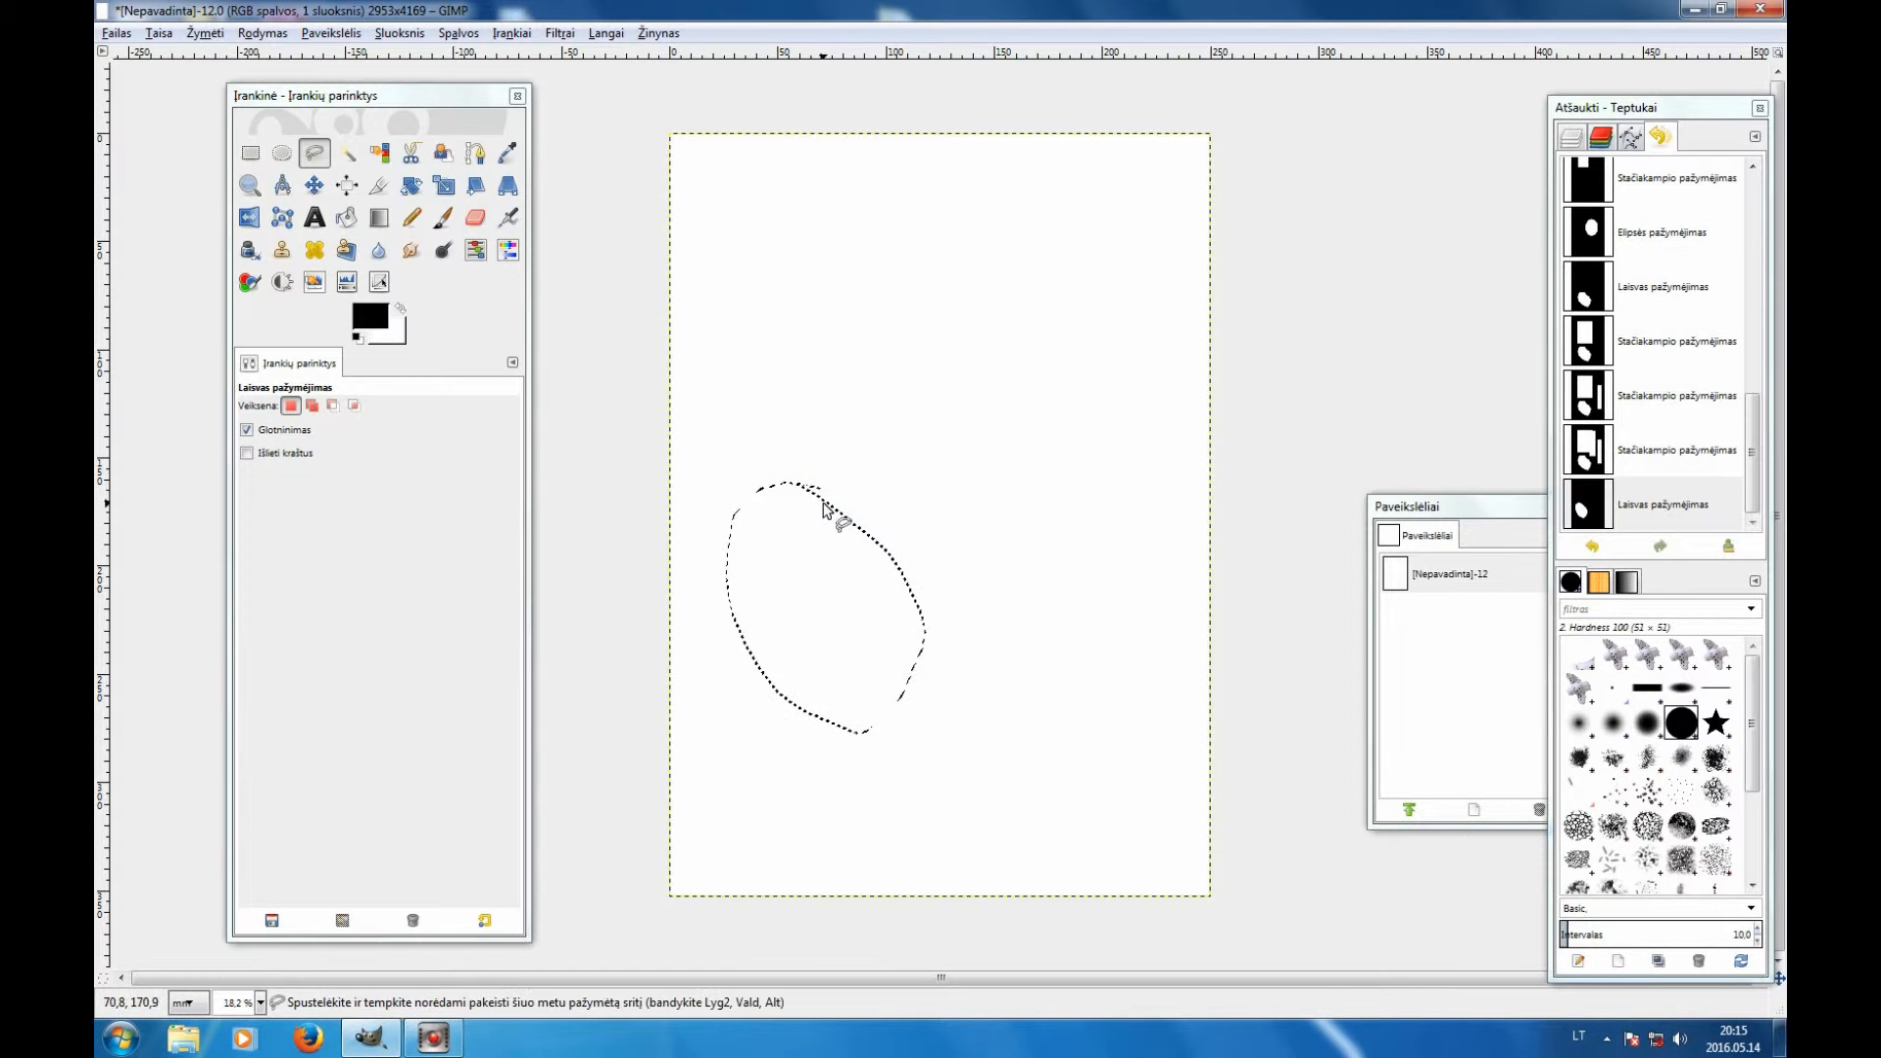
Add a second, larger freehand rounded shape above and to the right of the oval, using Free Select in add mode
click(312, 405)
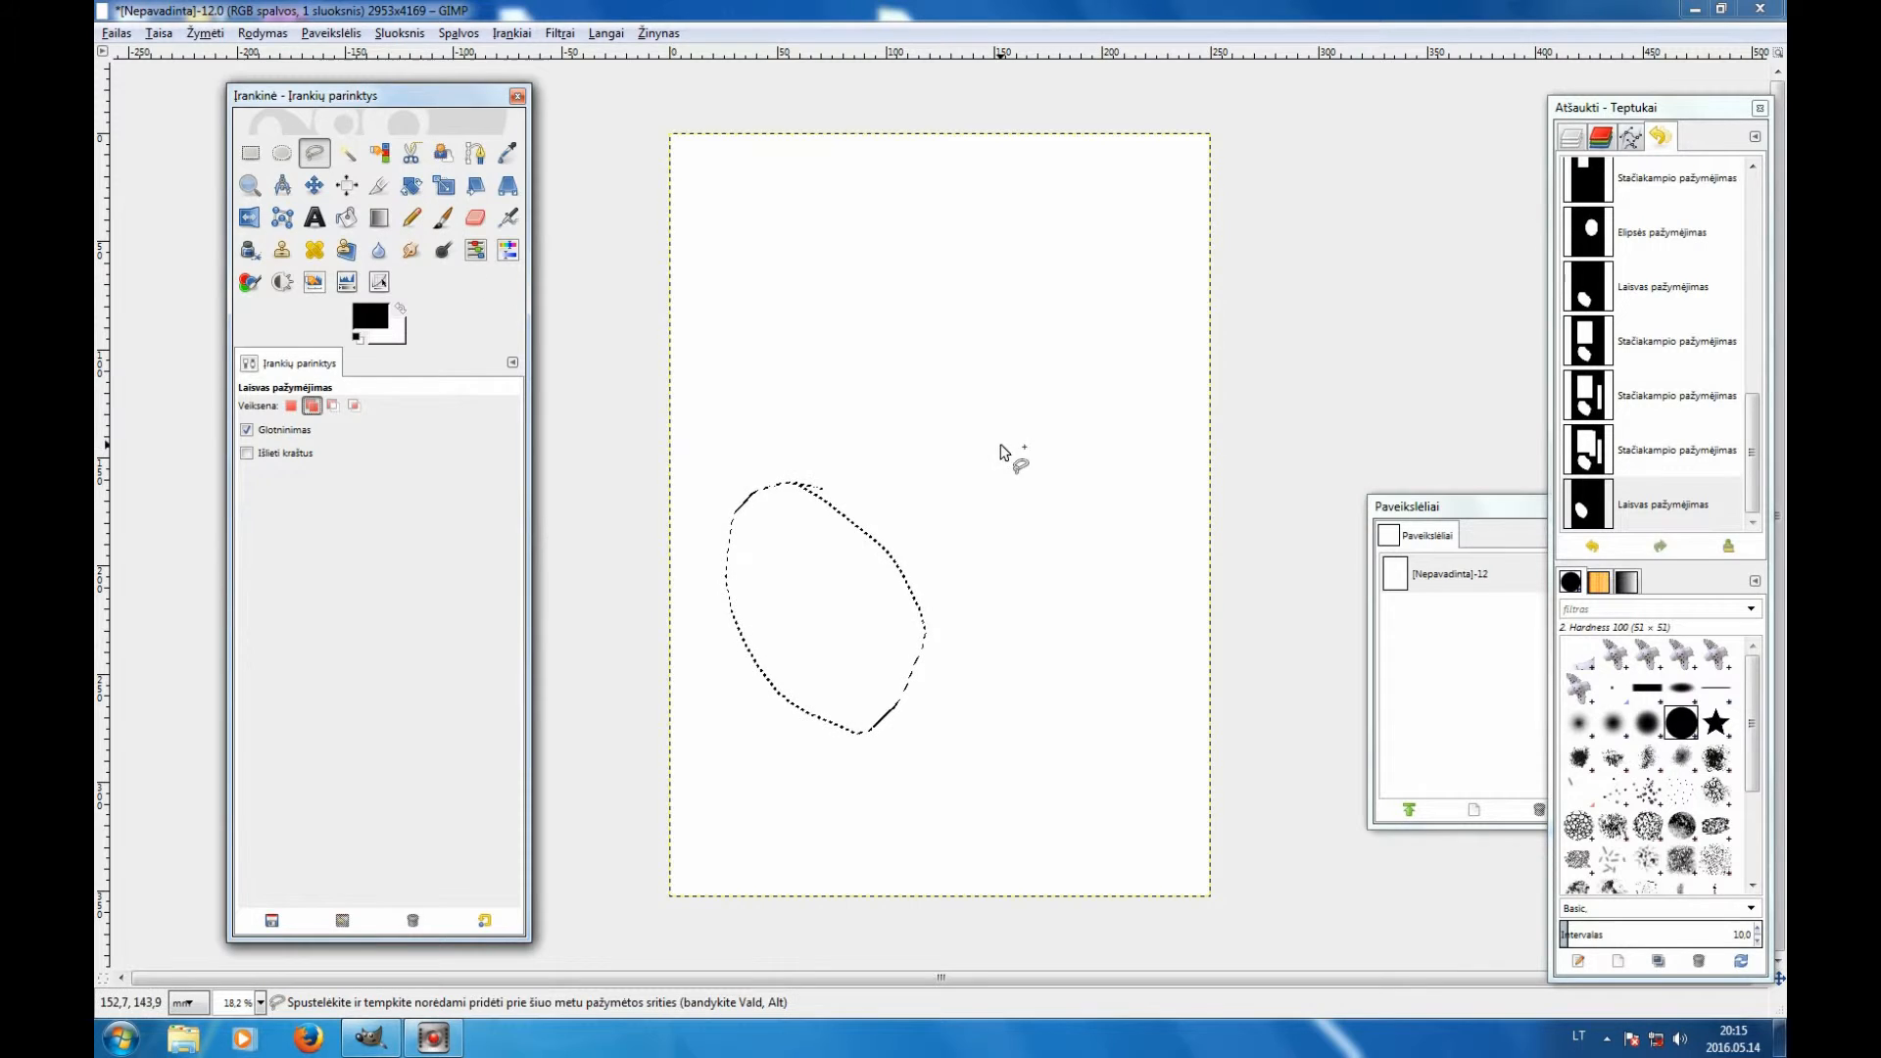
mouse_move(998, 306)
mouse_down()
mouse_move(989, 585)
mouse_move(1081, 477)
mouse_move(1008, 302)
mouse_up()
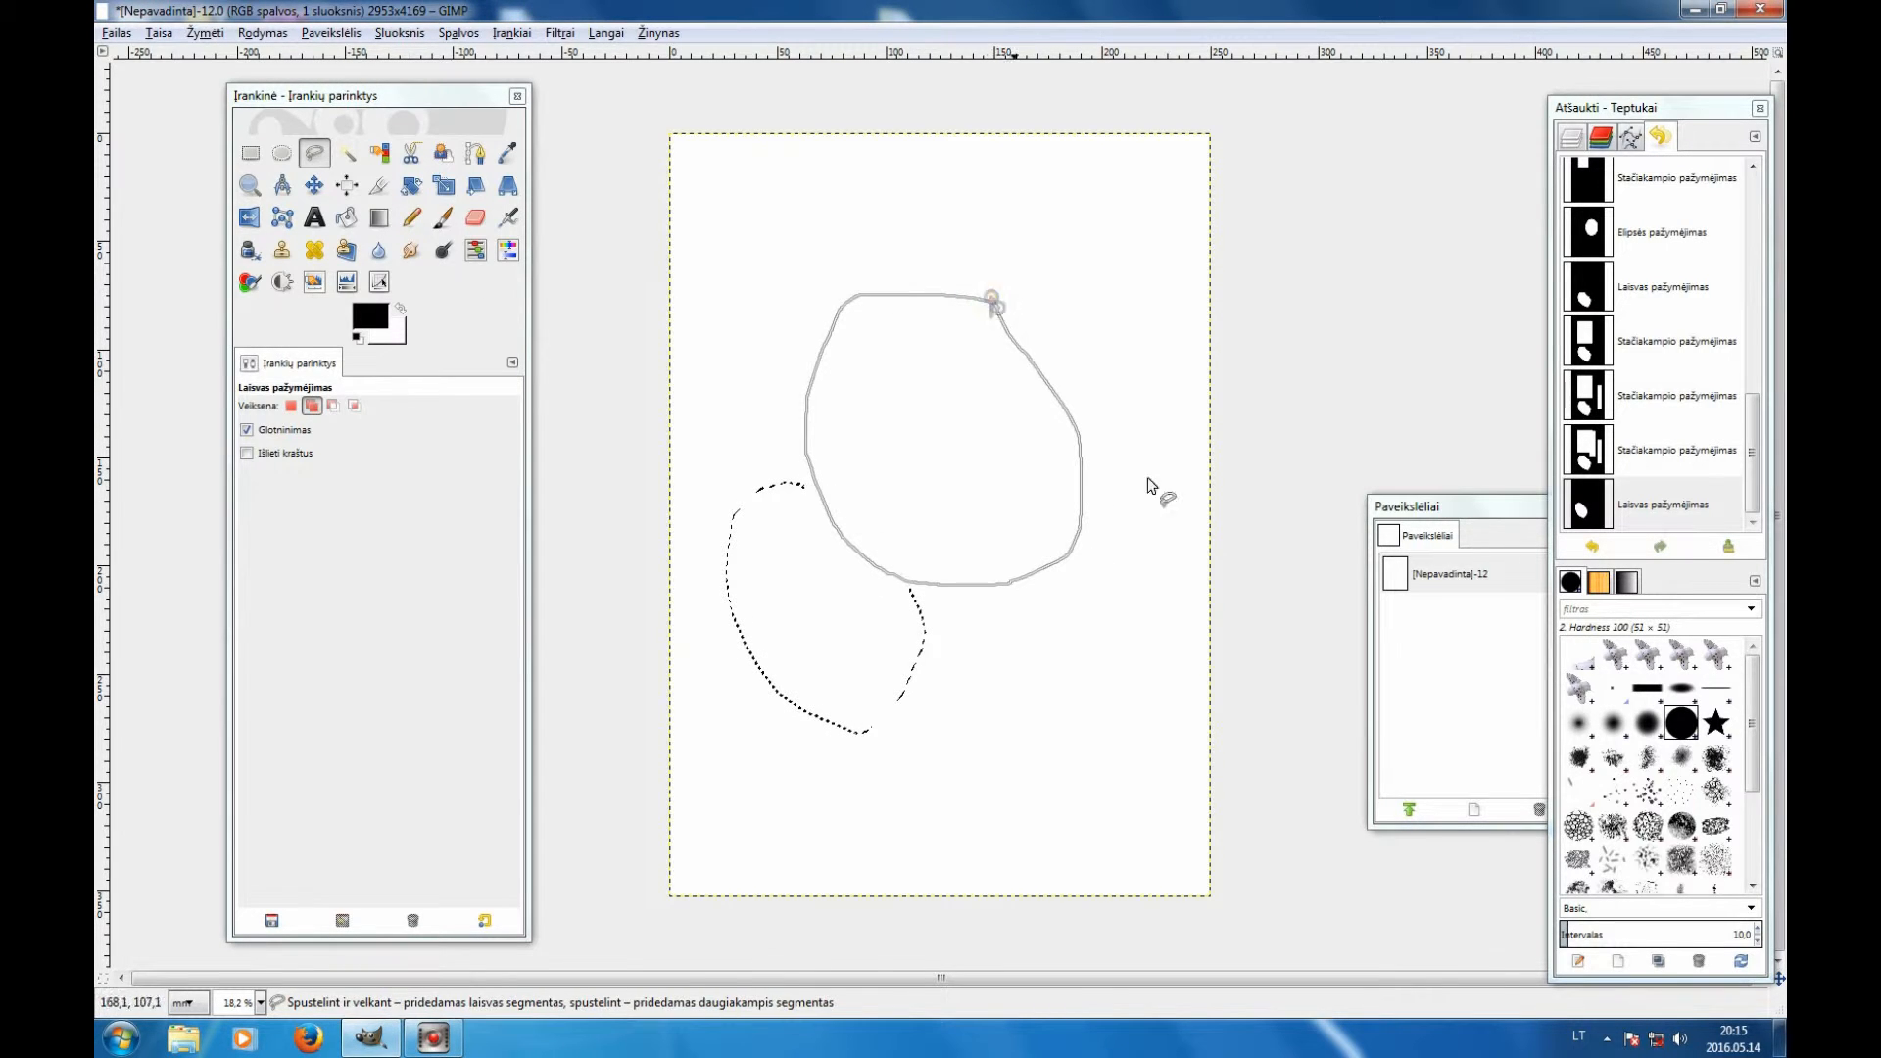
click(995, 304)
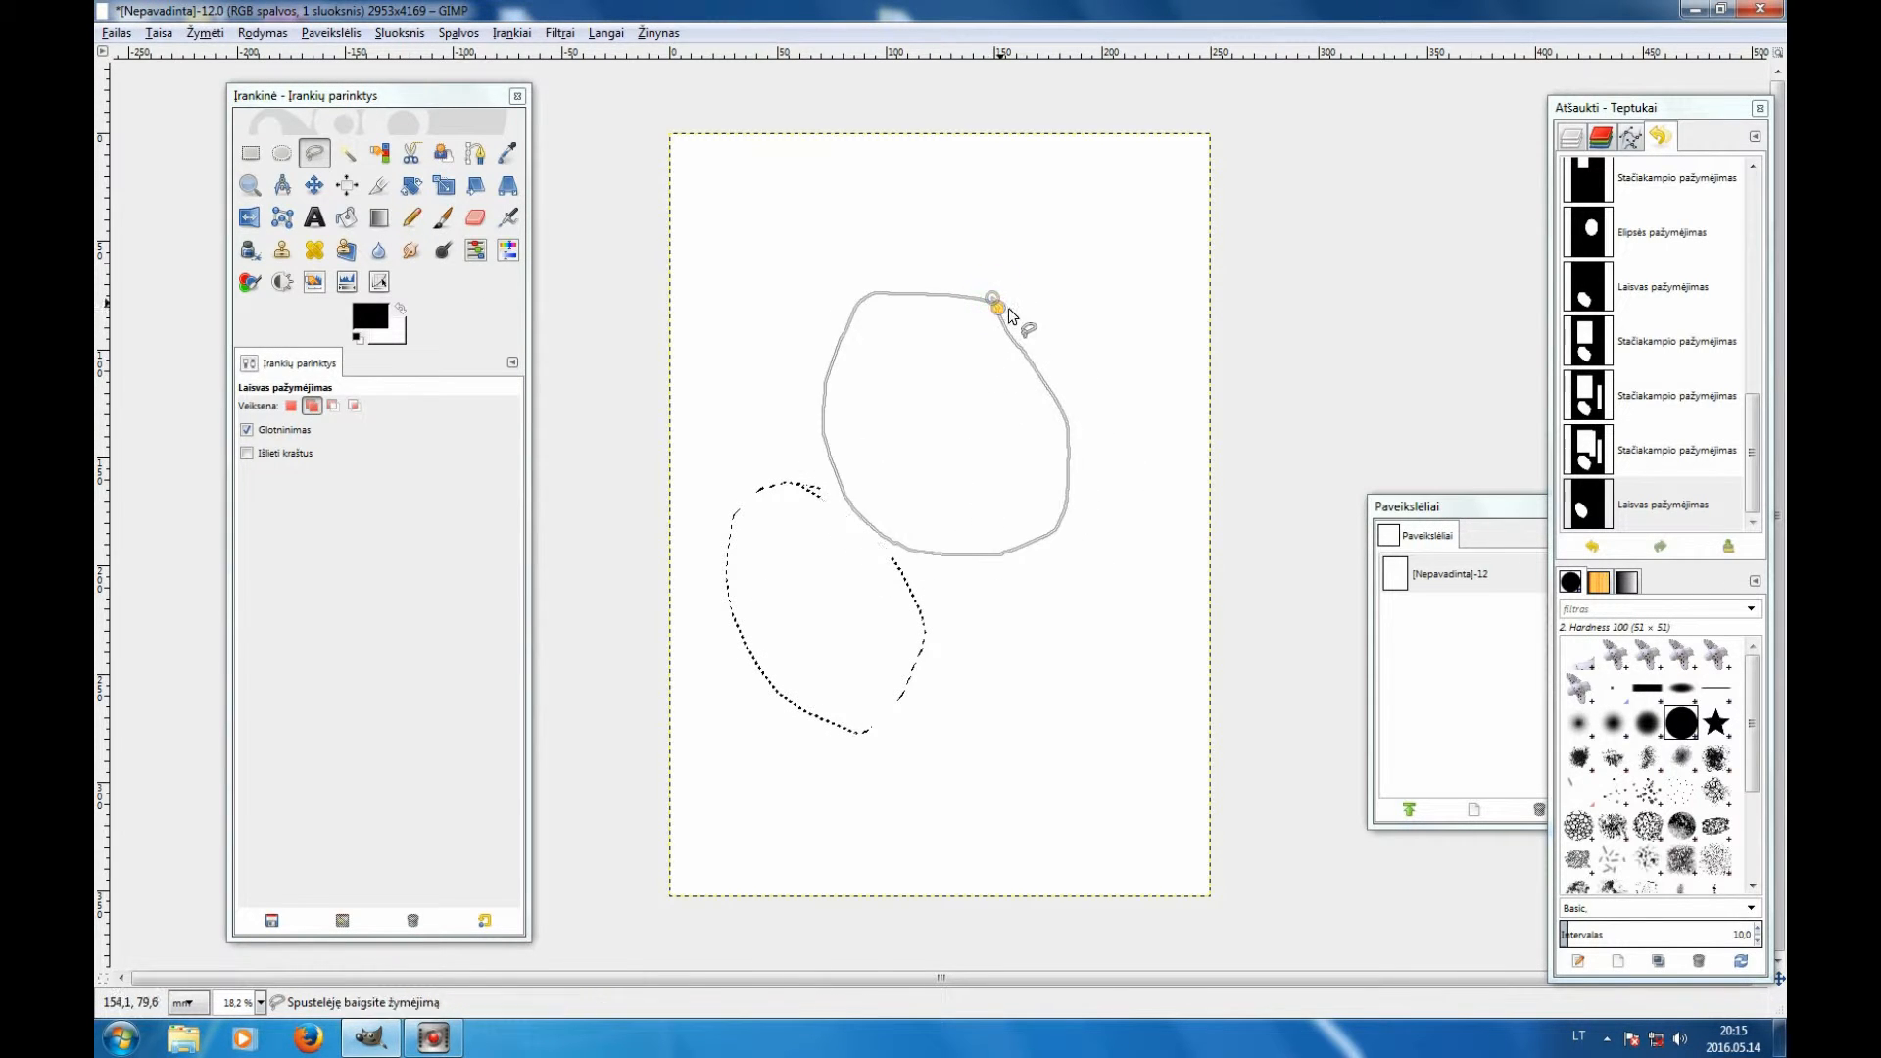
click(997, 310)
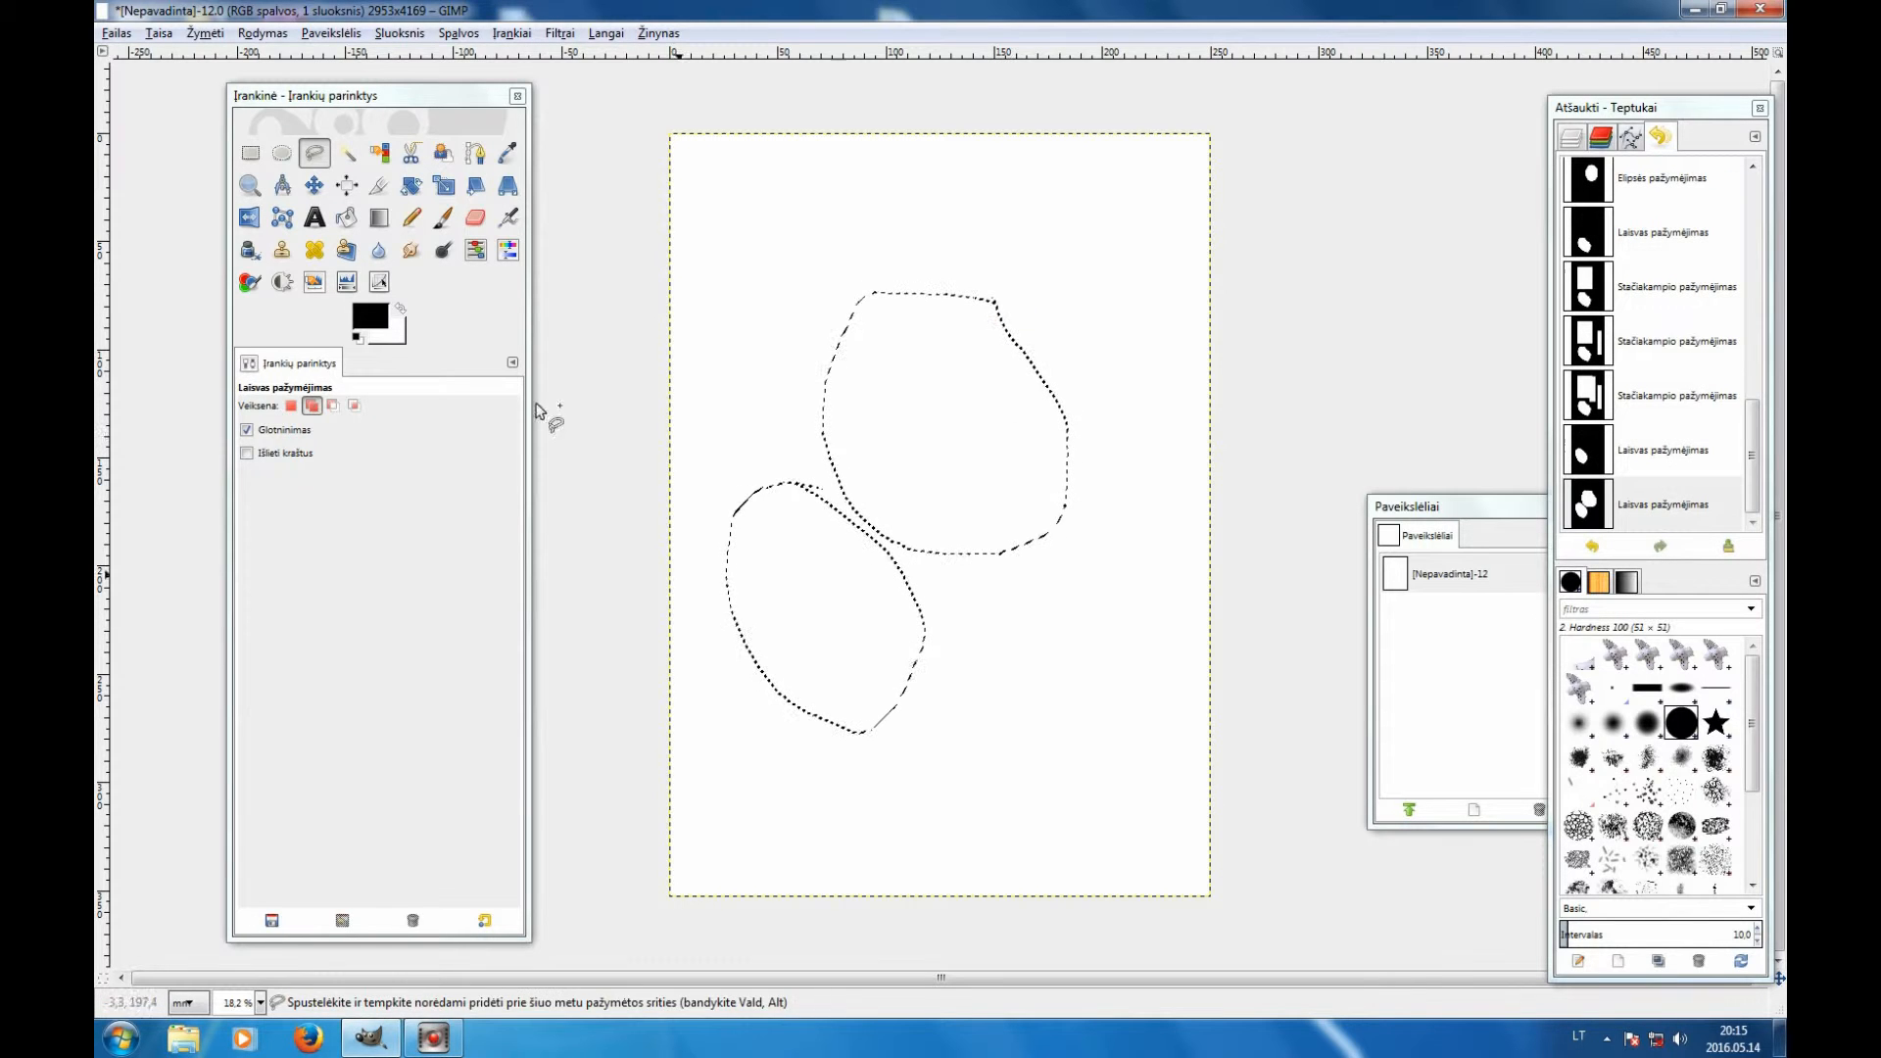
Add a rectangle of about 512 × 1072 px that bridges the two freehand shapes
click(250, 153)
drag(900, 422, 809, 604)
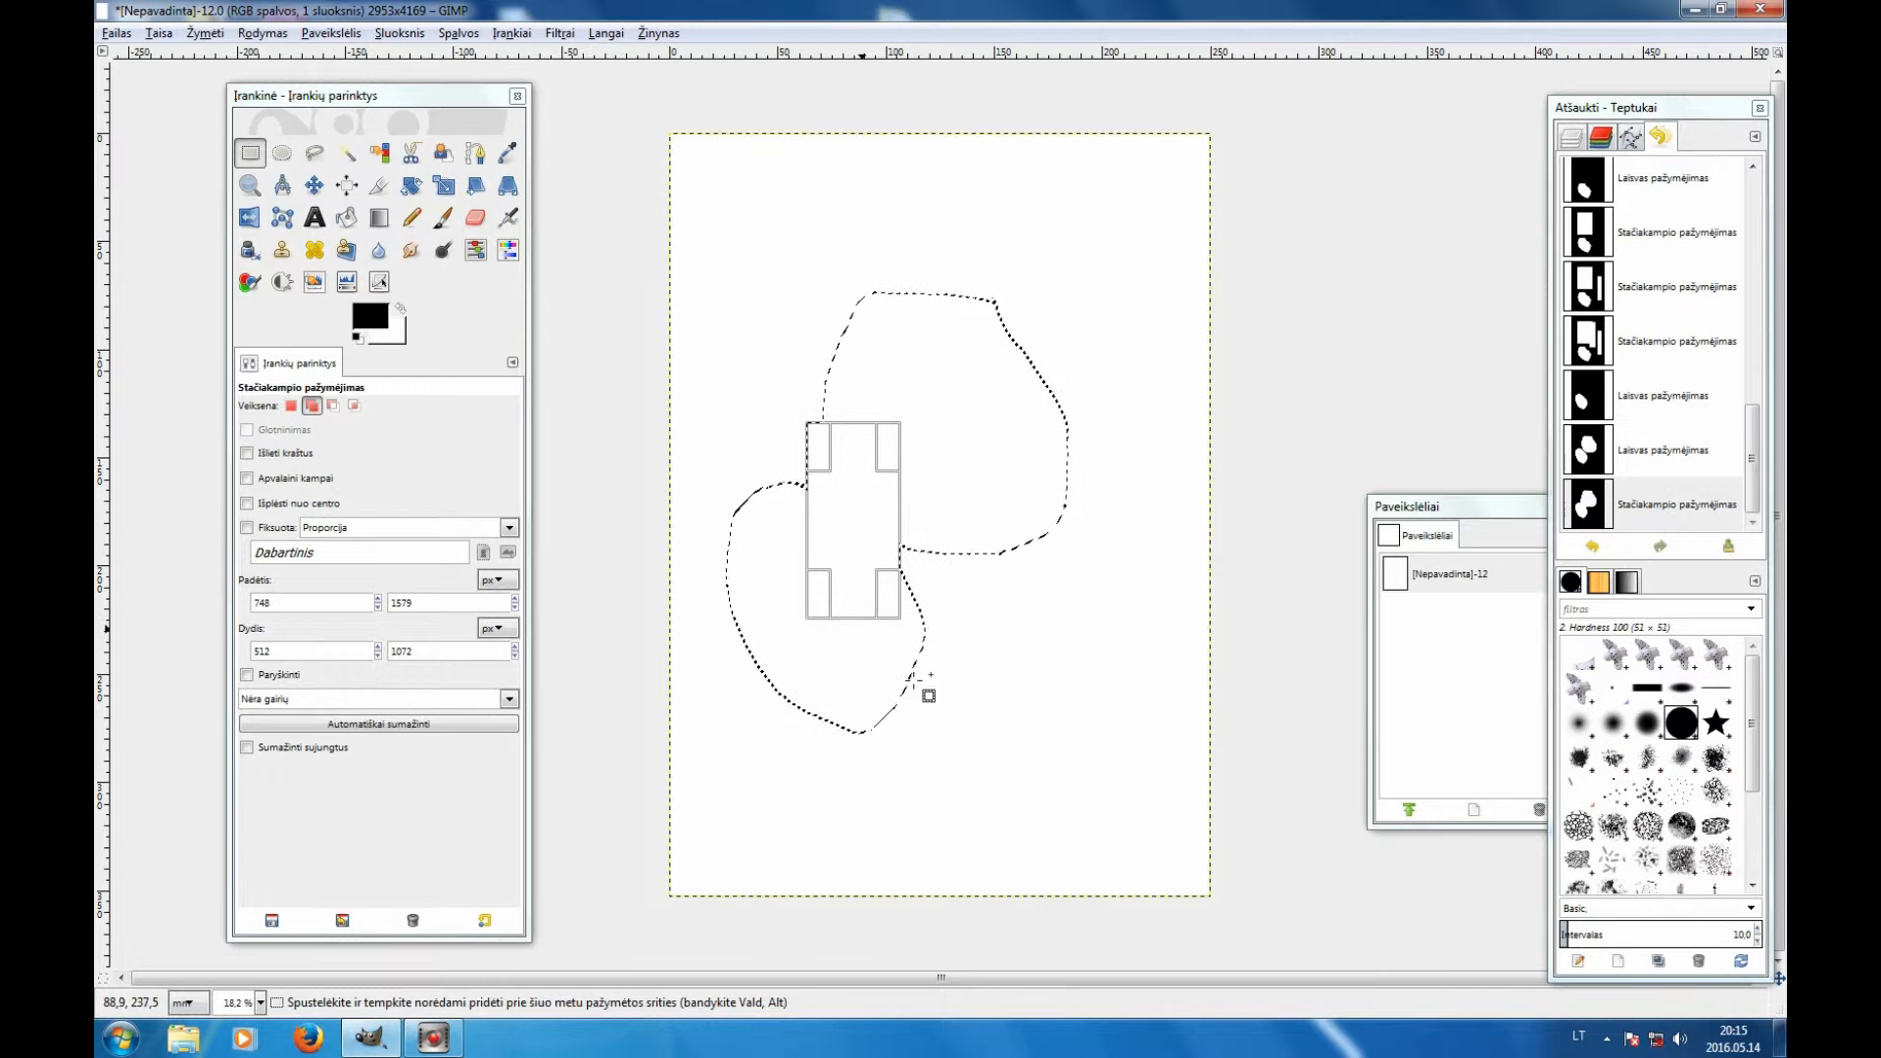
click(769, 309)
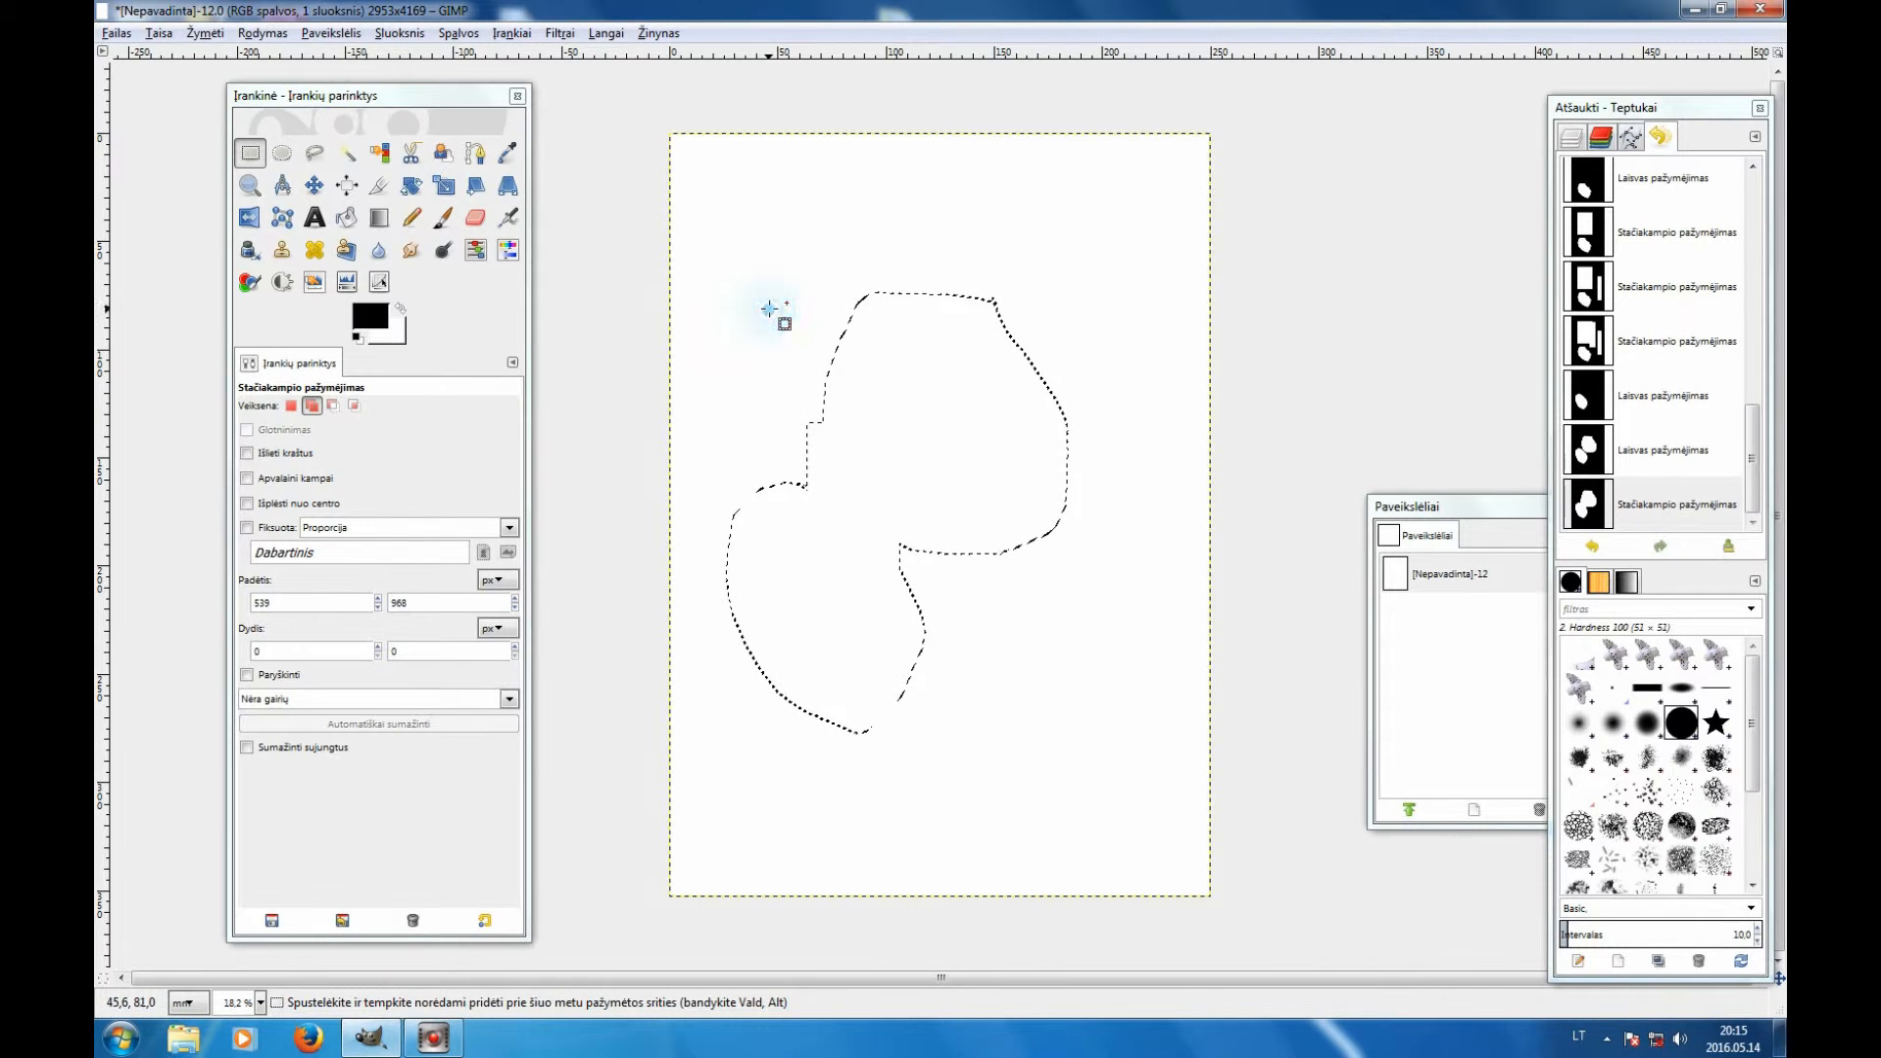
Replace the selection with a small feathered ellipse about 649 px tall in the canvas's upper right area, and deselect everything
click(282, 153)
drag(1068, 287, 992, 450)
click(1104, 618)
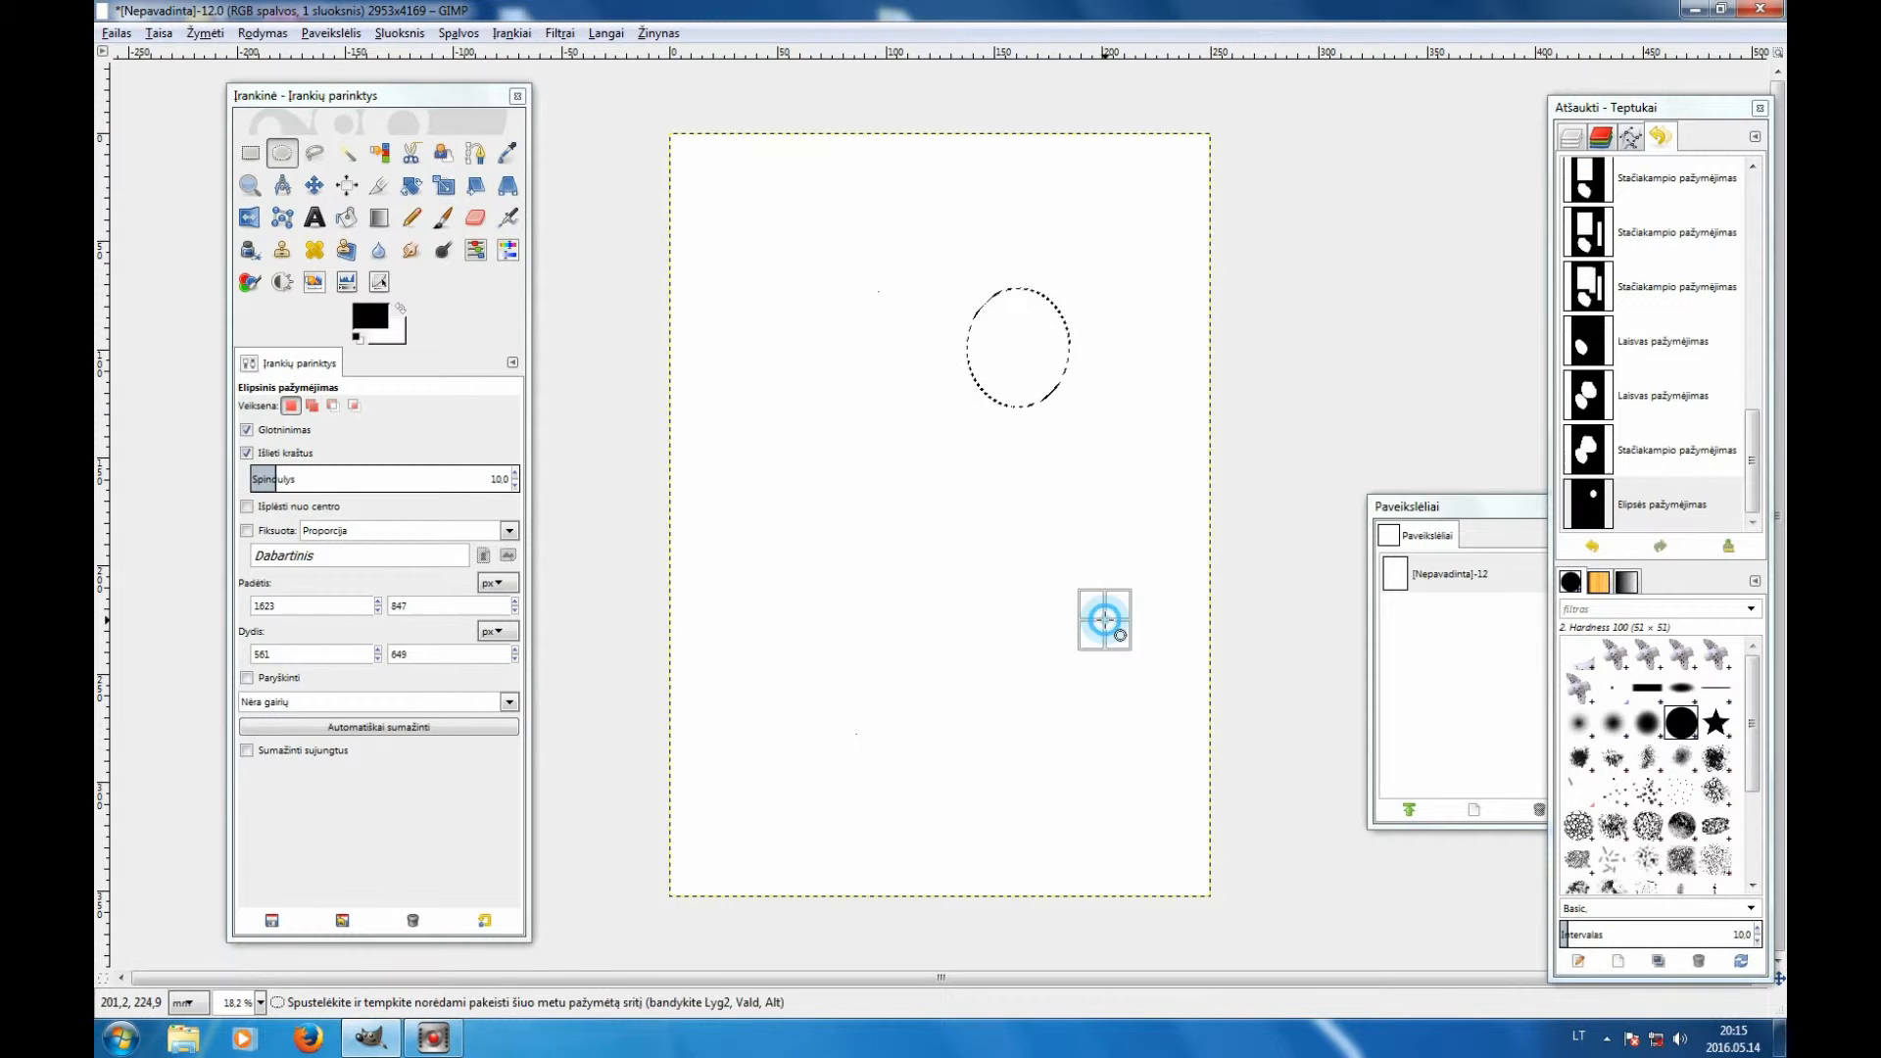
Add three tall ellipses in add mode: upper left about 336 × 1100 px, one at the right, and lower left about 512 × 1408 px
click(312, 405)
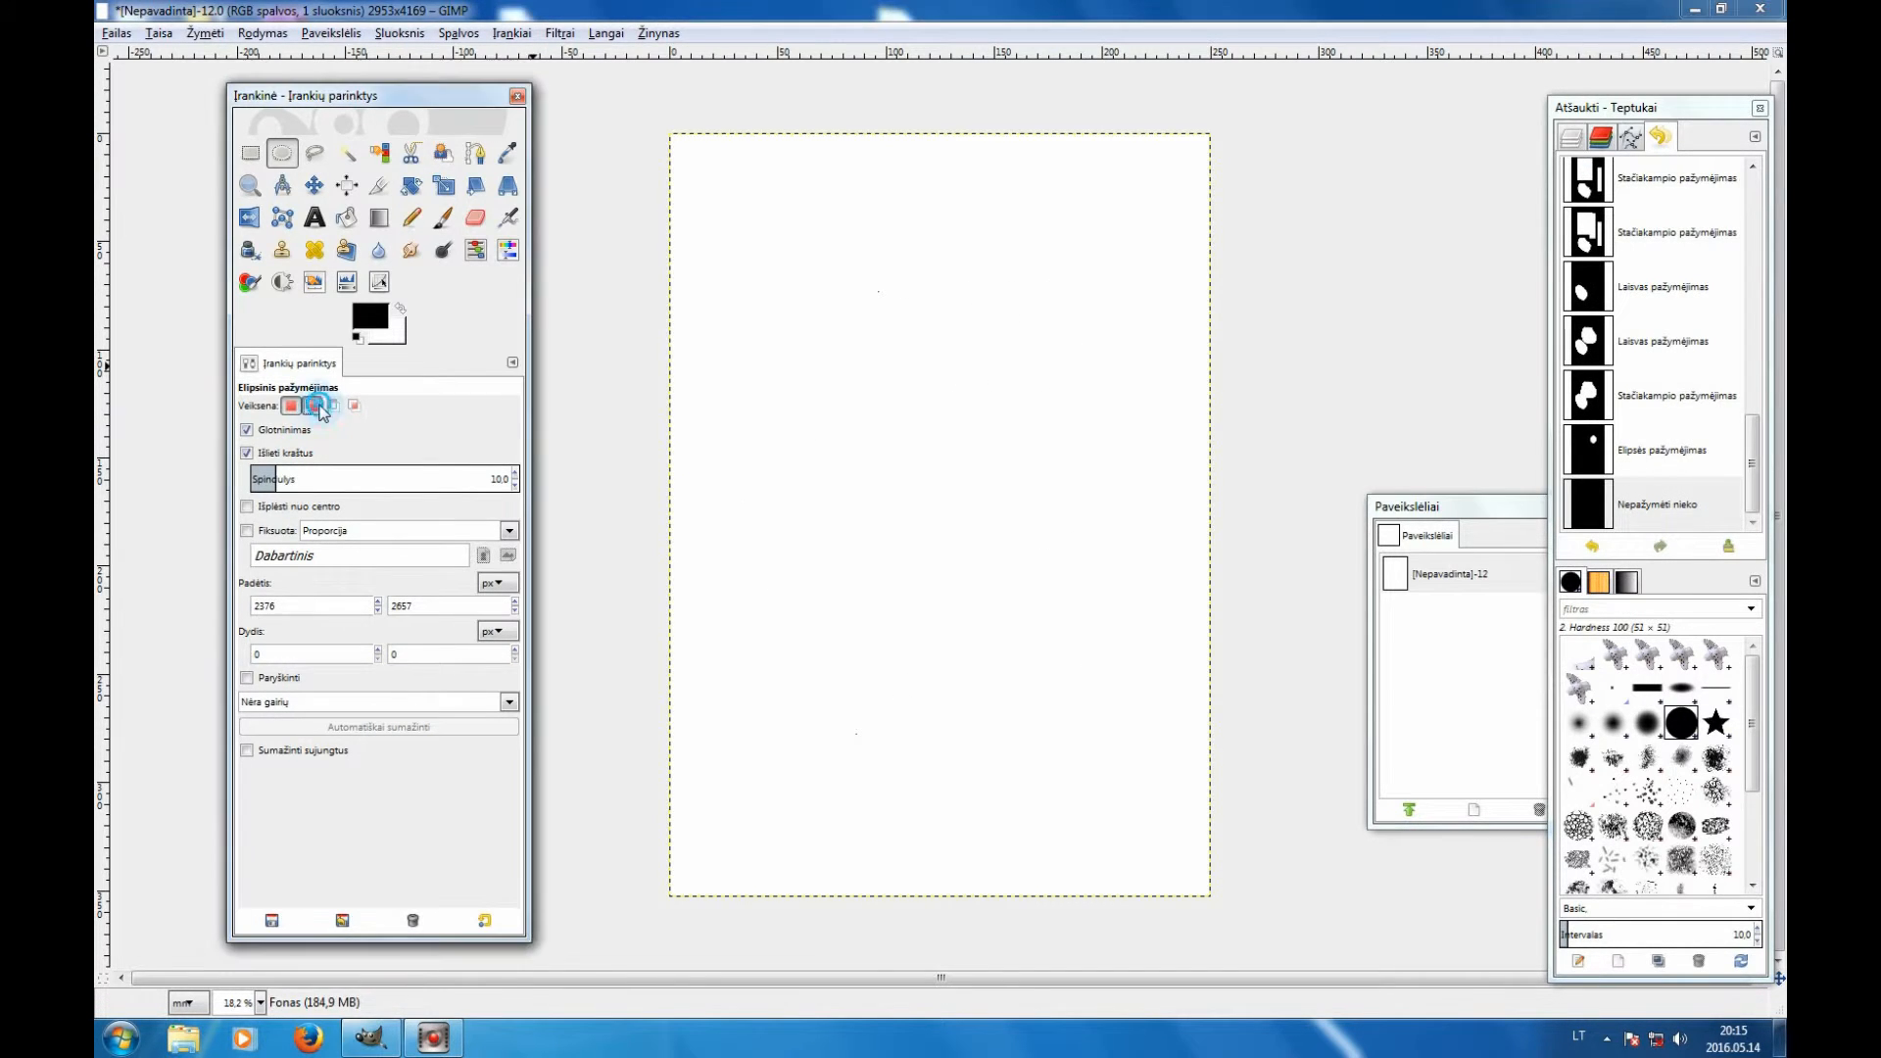
drag(851, 229, 789, 422)
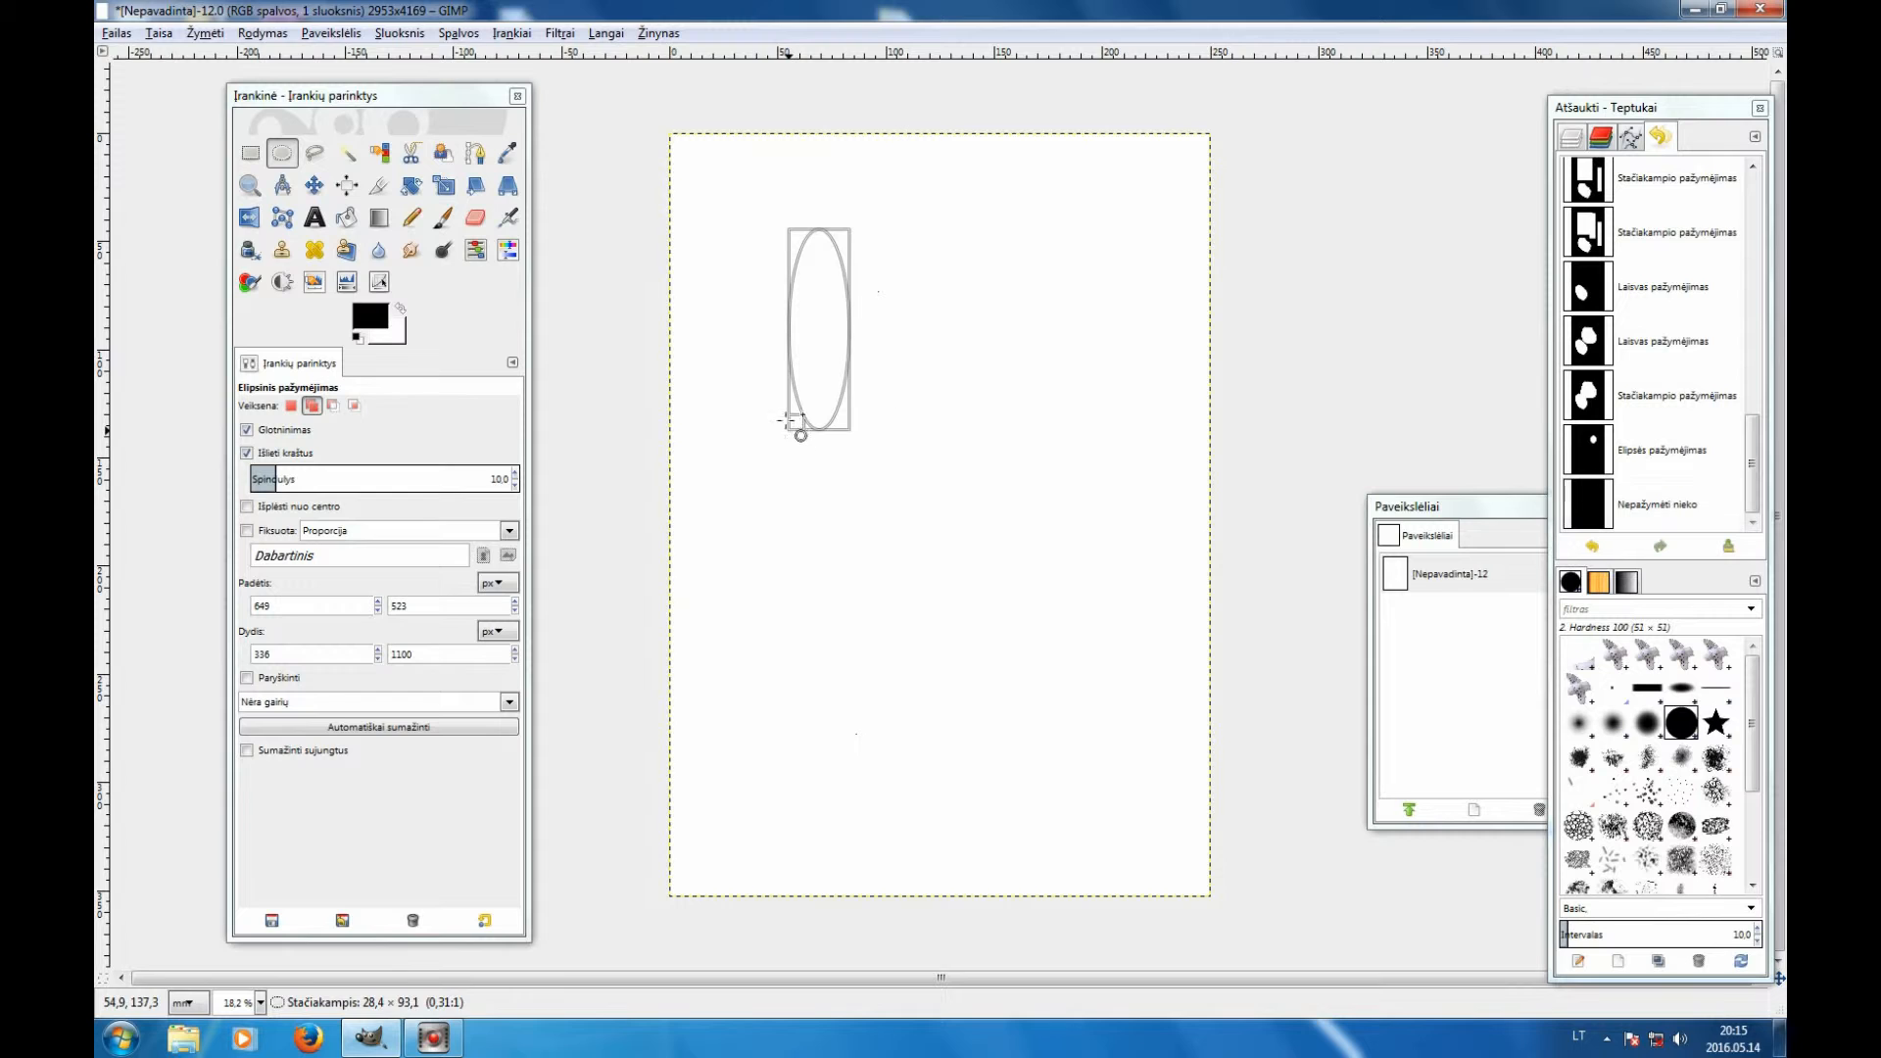
drag(1071, 233, 1139, 568)
drag(816, 525, 911, 782)
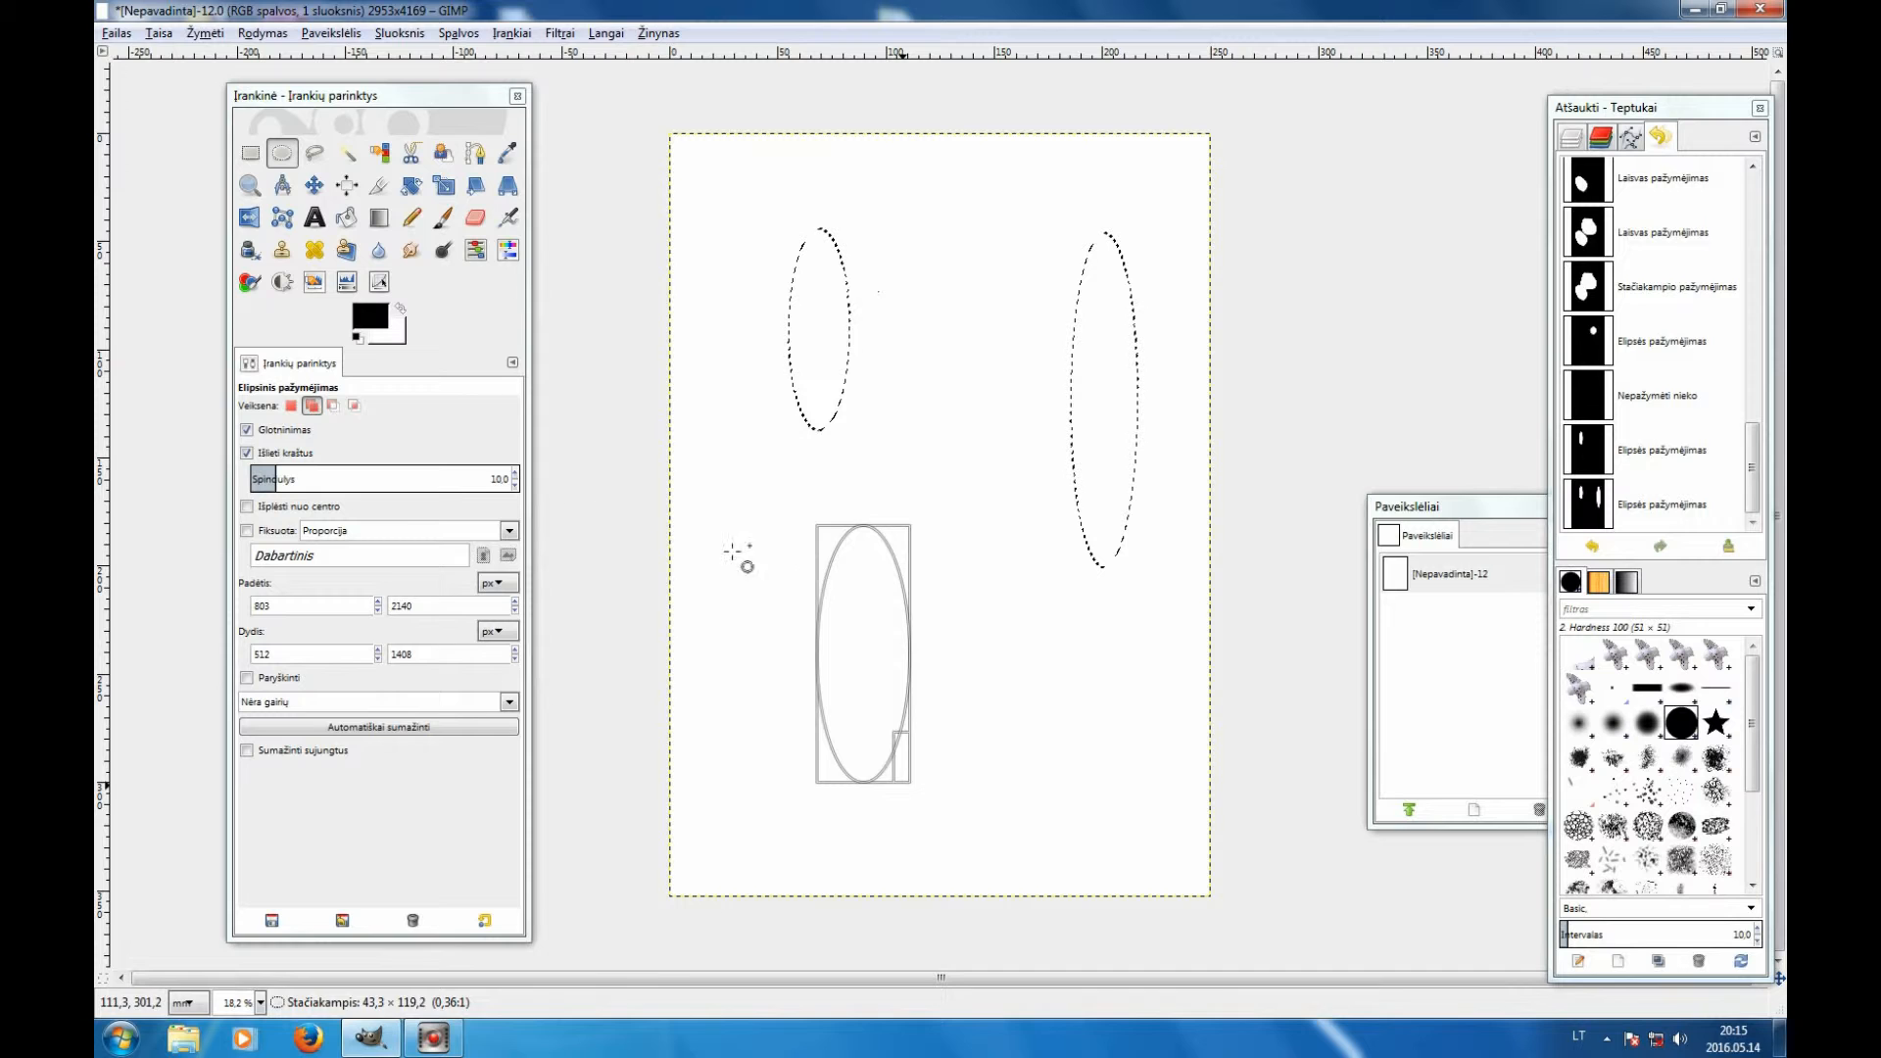
Connect the upper two ellipses with a rectangle of about 1436 × 534 px, and the right and lower ellipses with a freehand band
click(251, 152)
drag(831, 299, 1094, 397)
click(315, 152)
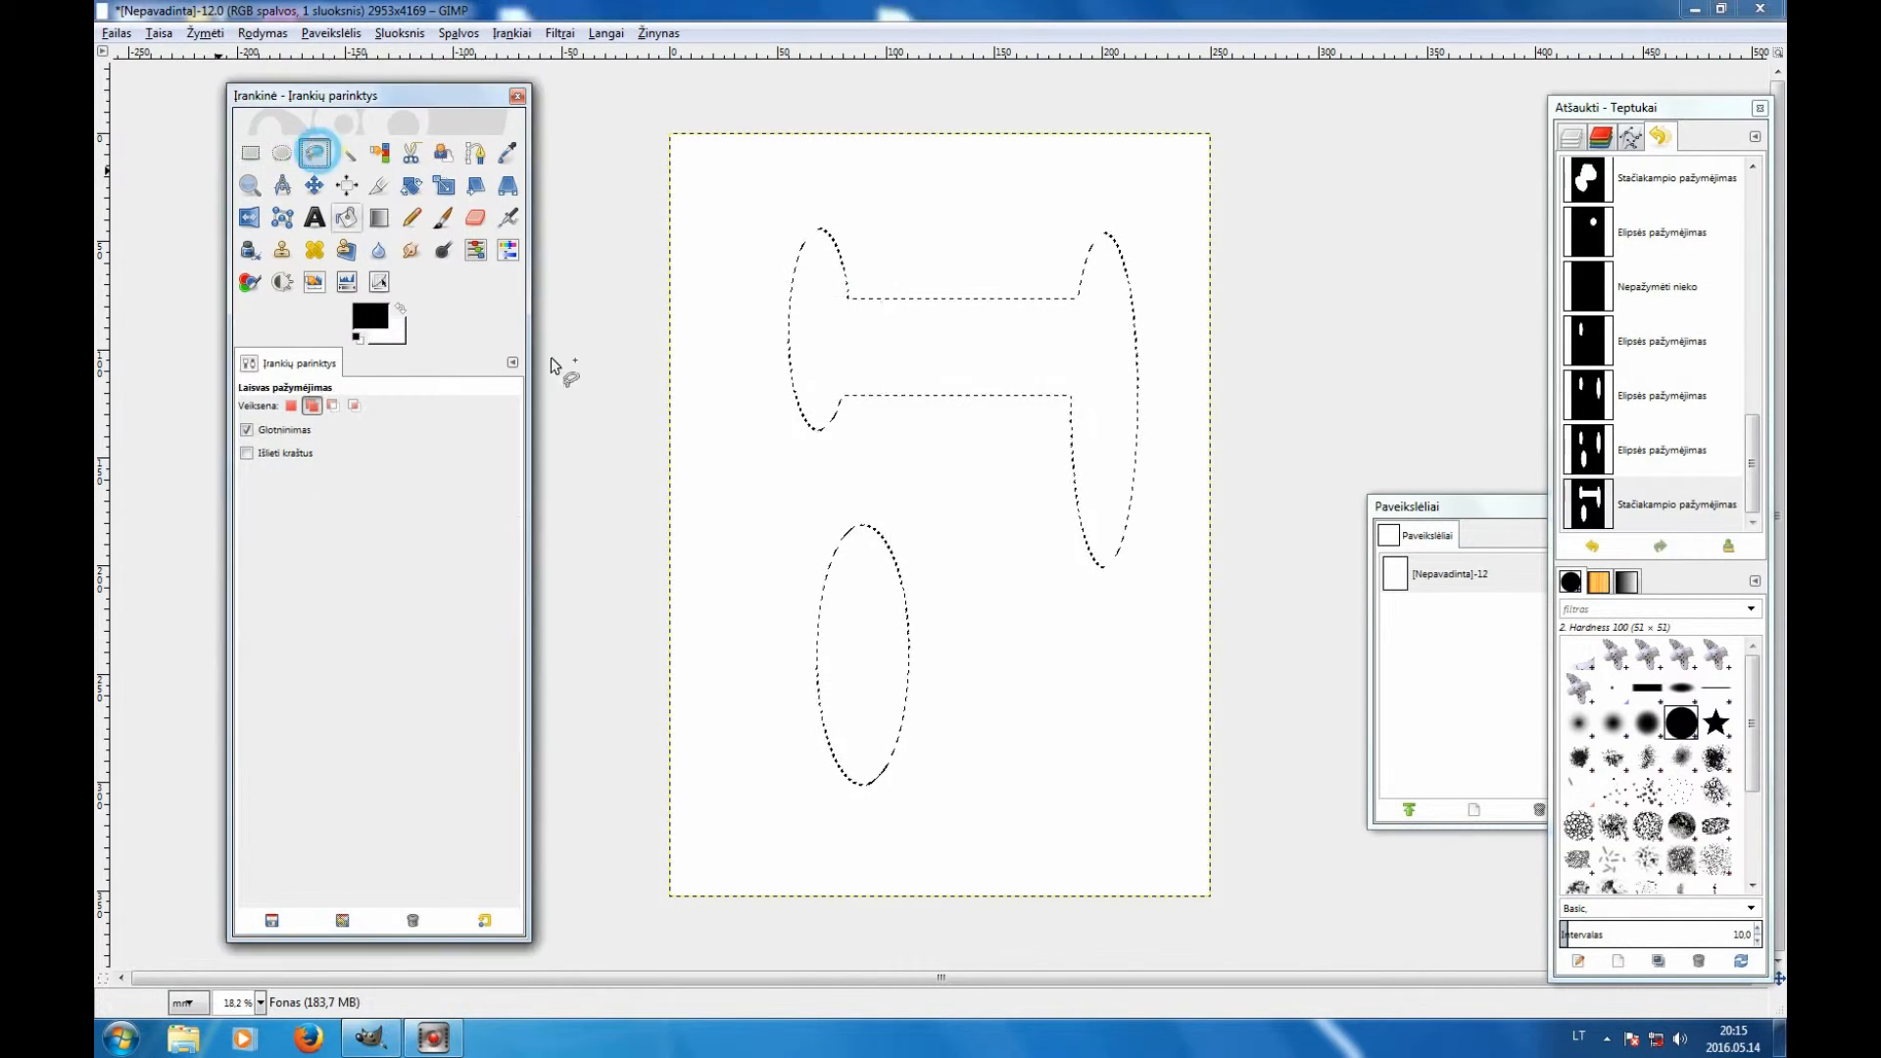
click(1081, 512)
mouse_move(1043, 521)
mouse_down()
mouse_move(870, 658)
mouse_move(925, 708)
mouse_move(1060, 663)
mouse_move(1107, 593)
mouse_move(1072, 516)
mouse_up()
double_click(1082, 513)
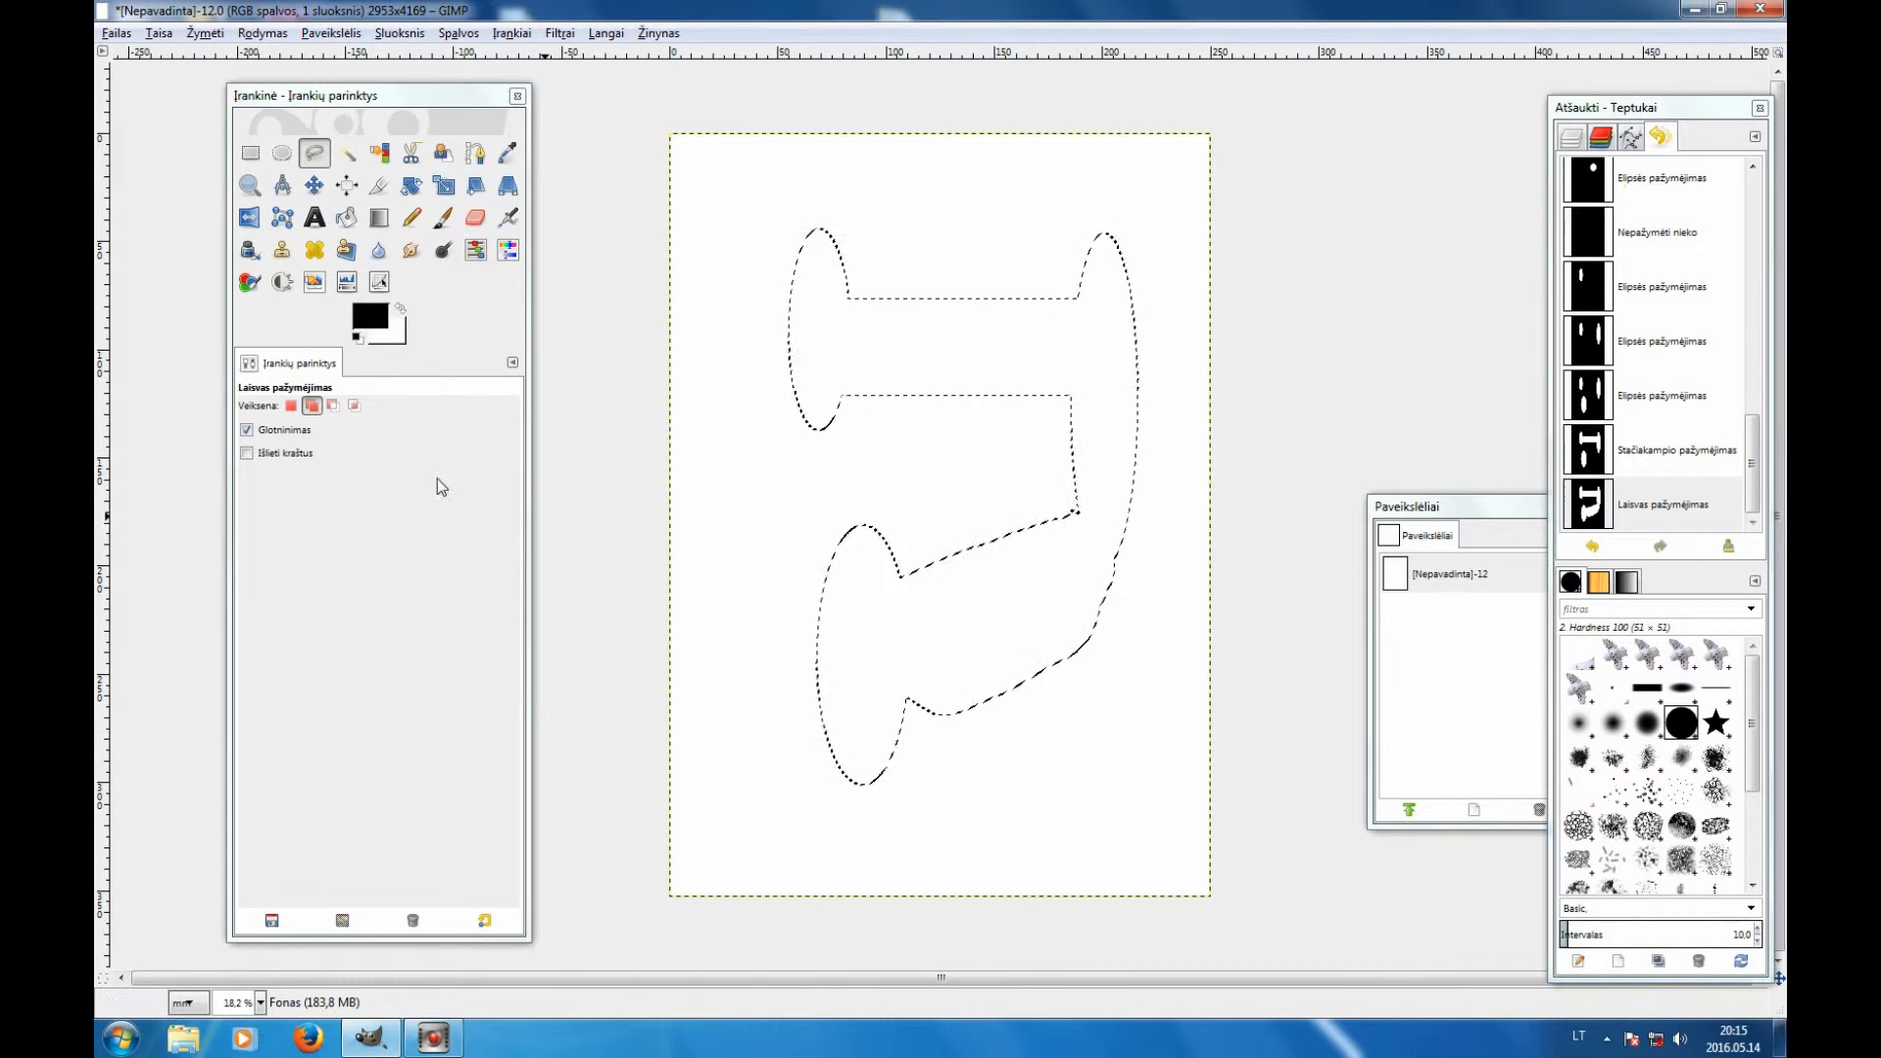
Subtract a small freehand oval from the selection's horizontal bar, using Free Select in subtract mode
click(333, 406)
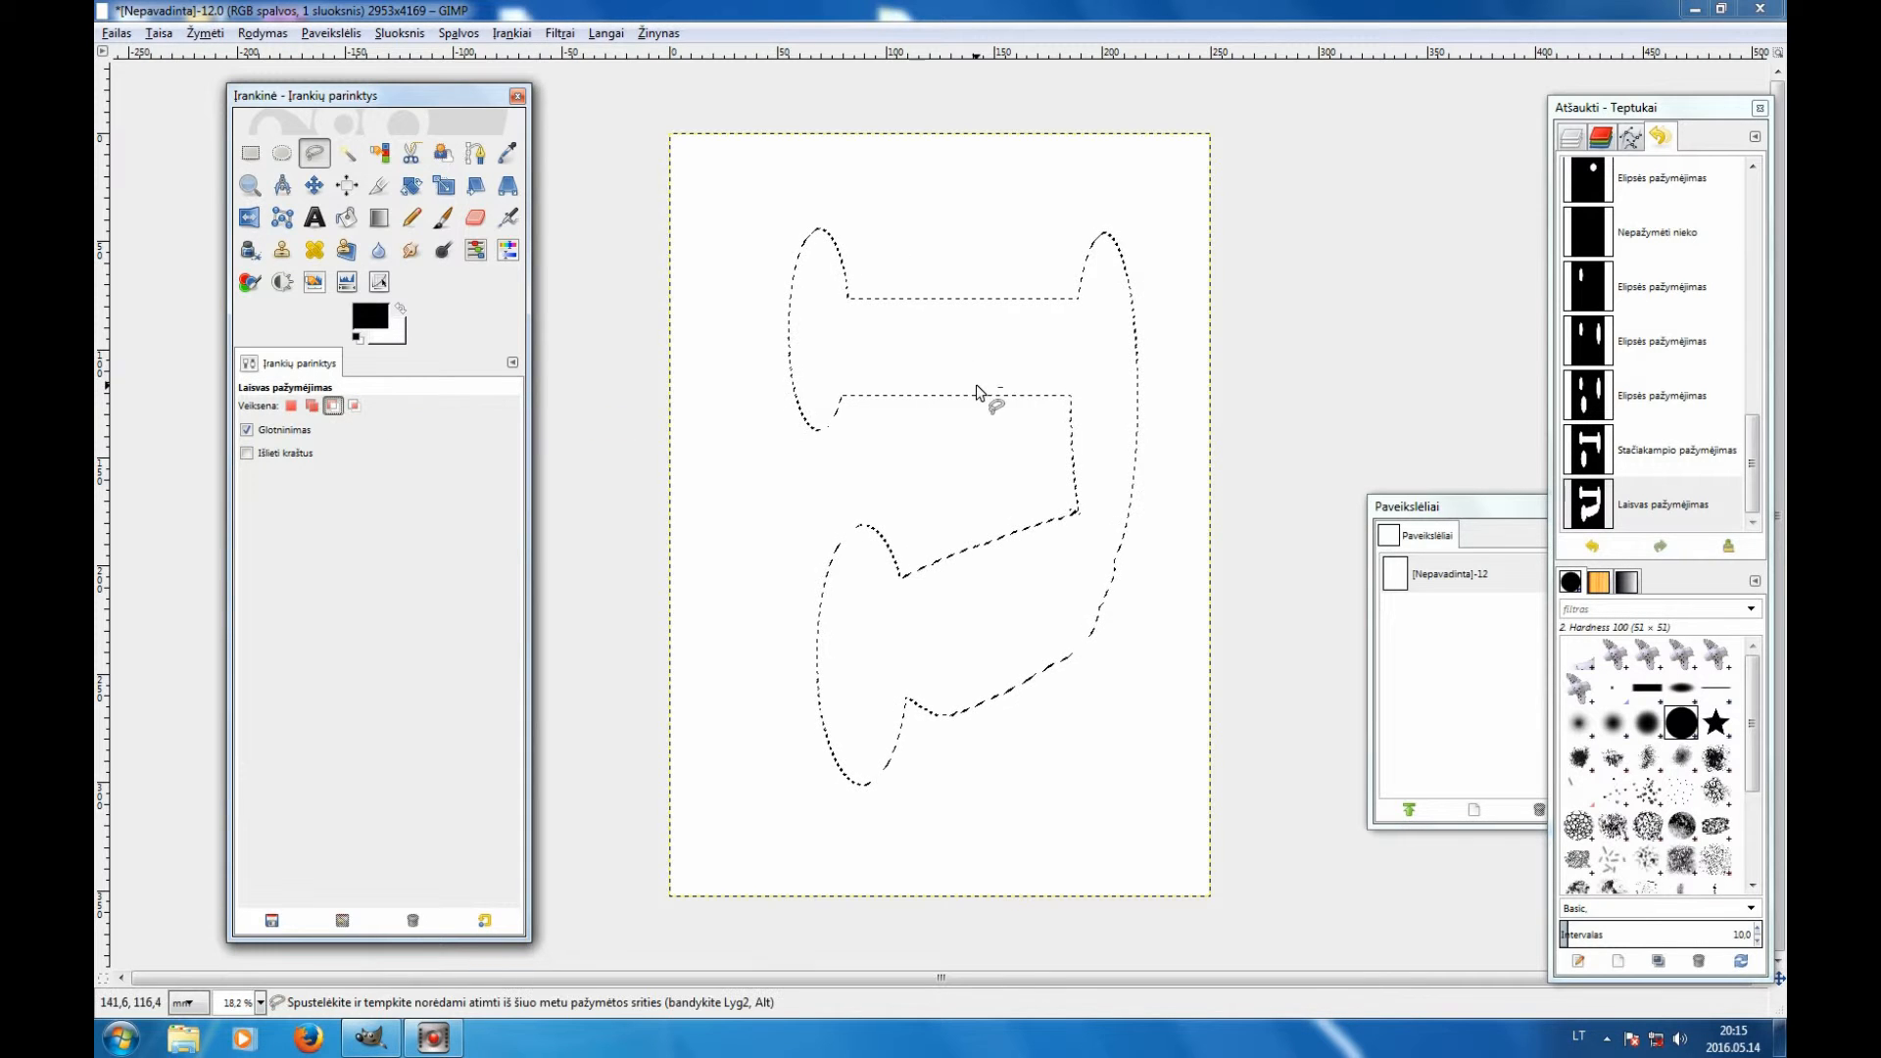
mouse_move(977, 318)
mouse_down()
mouse_move(918, 368)
mouse_move(979, 320)
mouse_up()
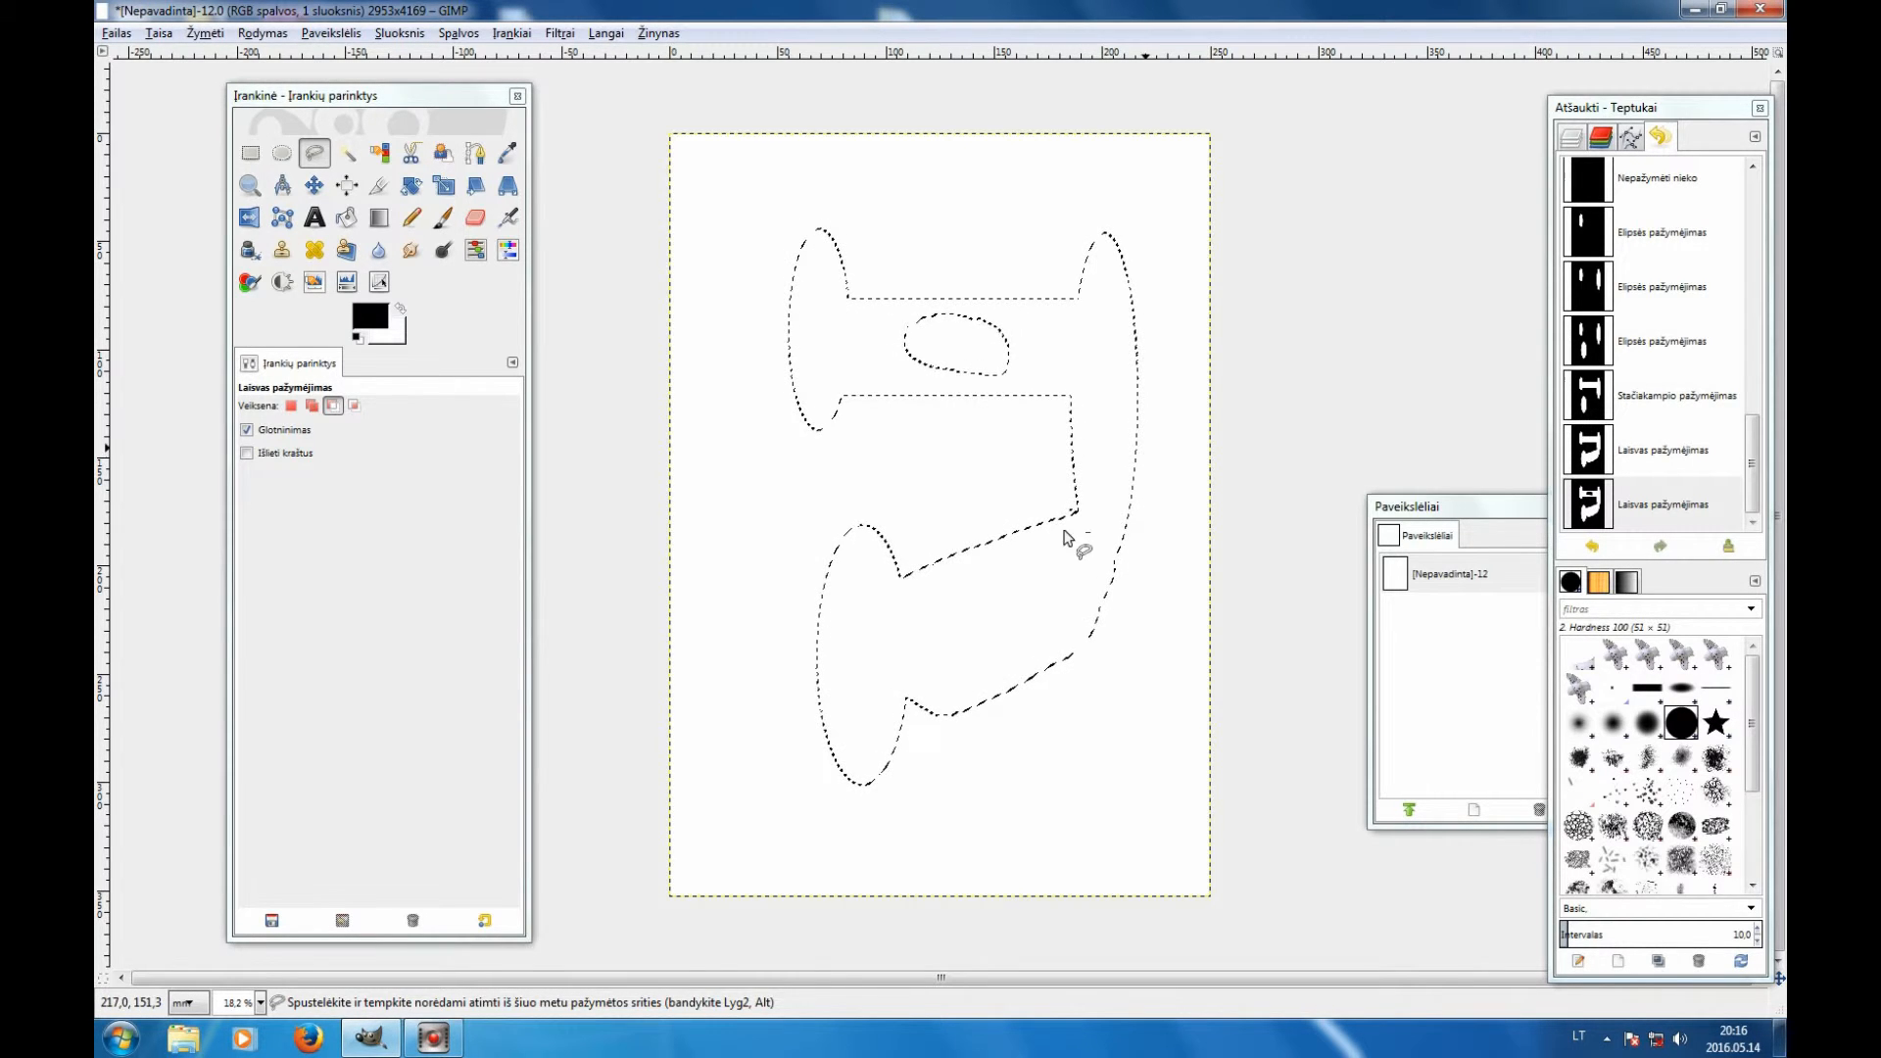
Paint the whole selected area black with the Paintbrush and the 2. Hardness 100 brush
click(442, 216)
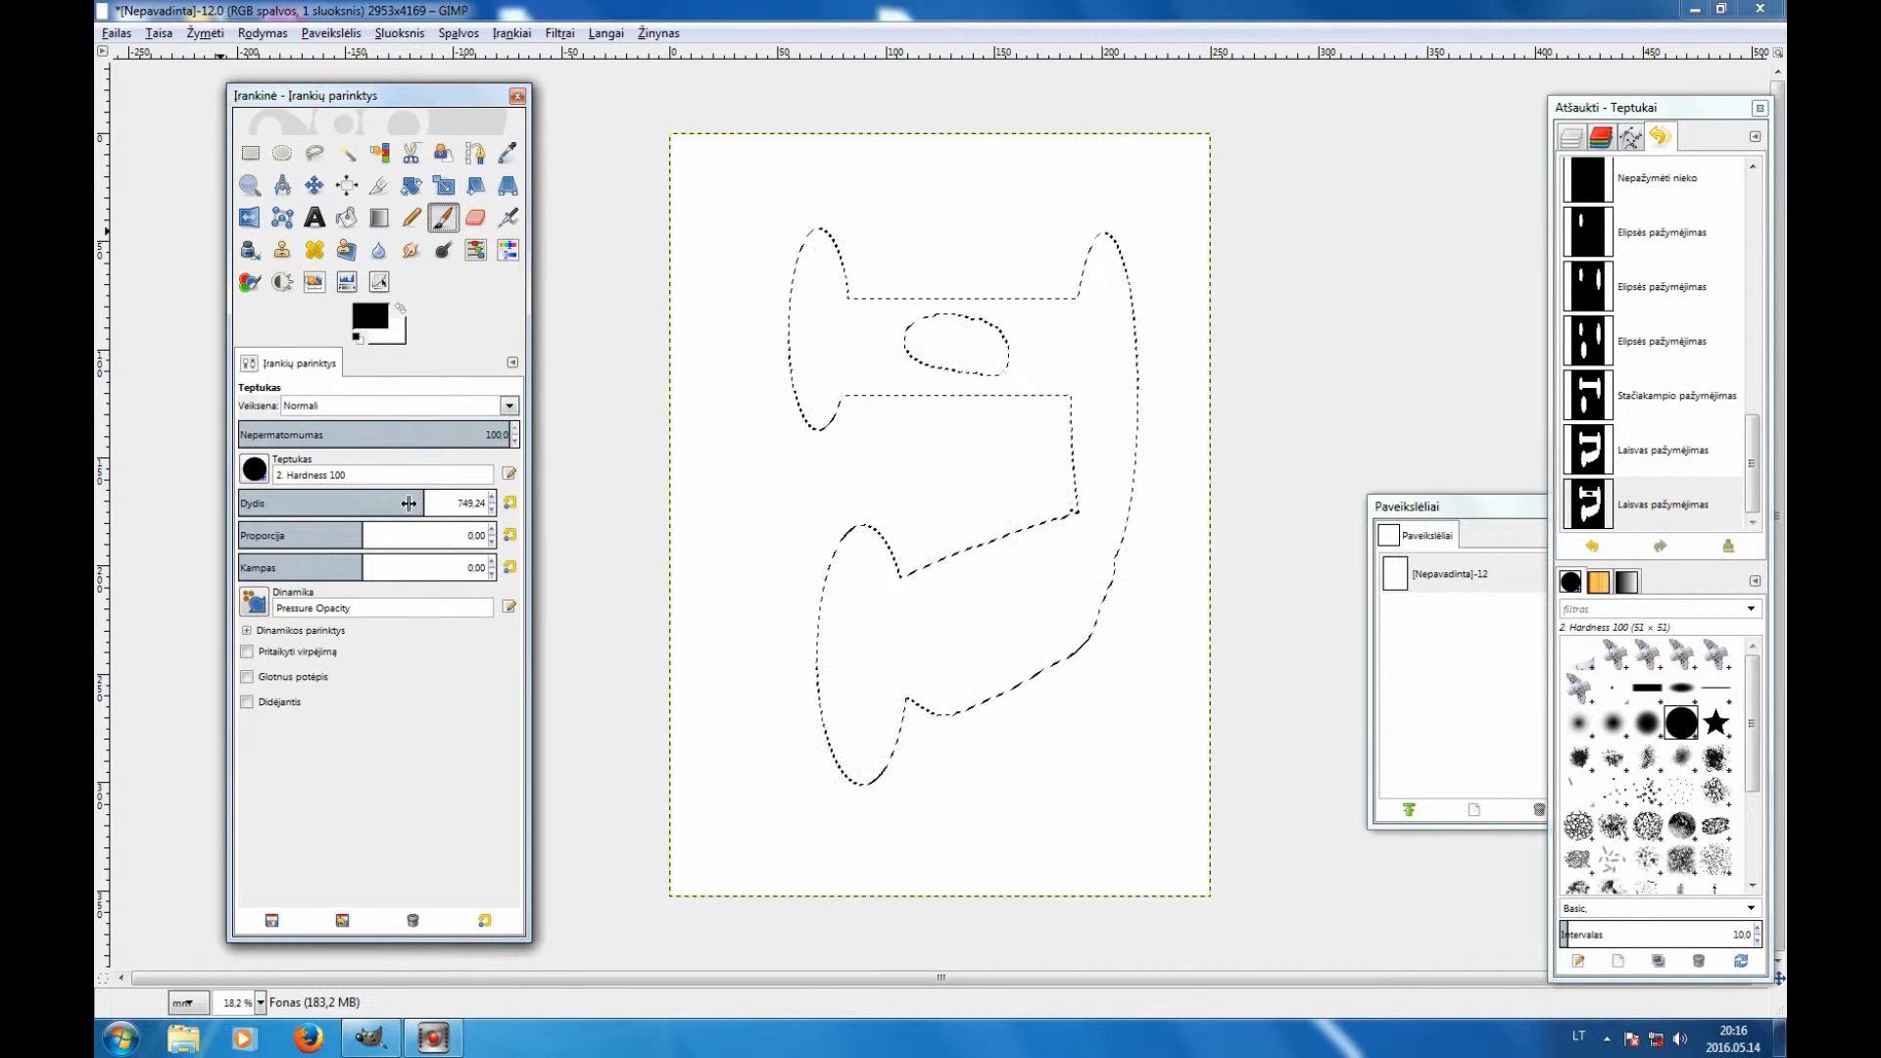
click(847, 385)
mouse_move(812, 390)
mouse_down()
mouse_move(835, 262)
mouse_move(858, 248)
mouse_move(872, 320)
mouse_move(925, 402)
mouse_move(1039, 391)
mouse_move(1064, 364)
mouse_move(951, 306)
mouse_move(1148, 231)
mouse_move(1128, 295)
mouse_move(1120, 609)
mouse_move(1011, 735)
mouse_move(739, 823)
mouse_move(833, 665)
mouse_move(849, 527)
mouse_move(903, 677)
mouse_move(1068, 577)
mouse_move(819, 622)
mouse_move(980, 568)
mouse_move(1099, 490)
mouse_up()
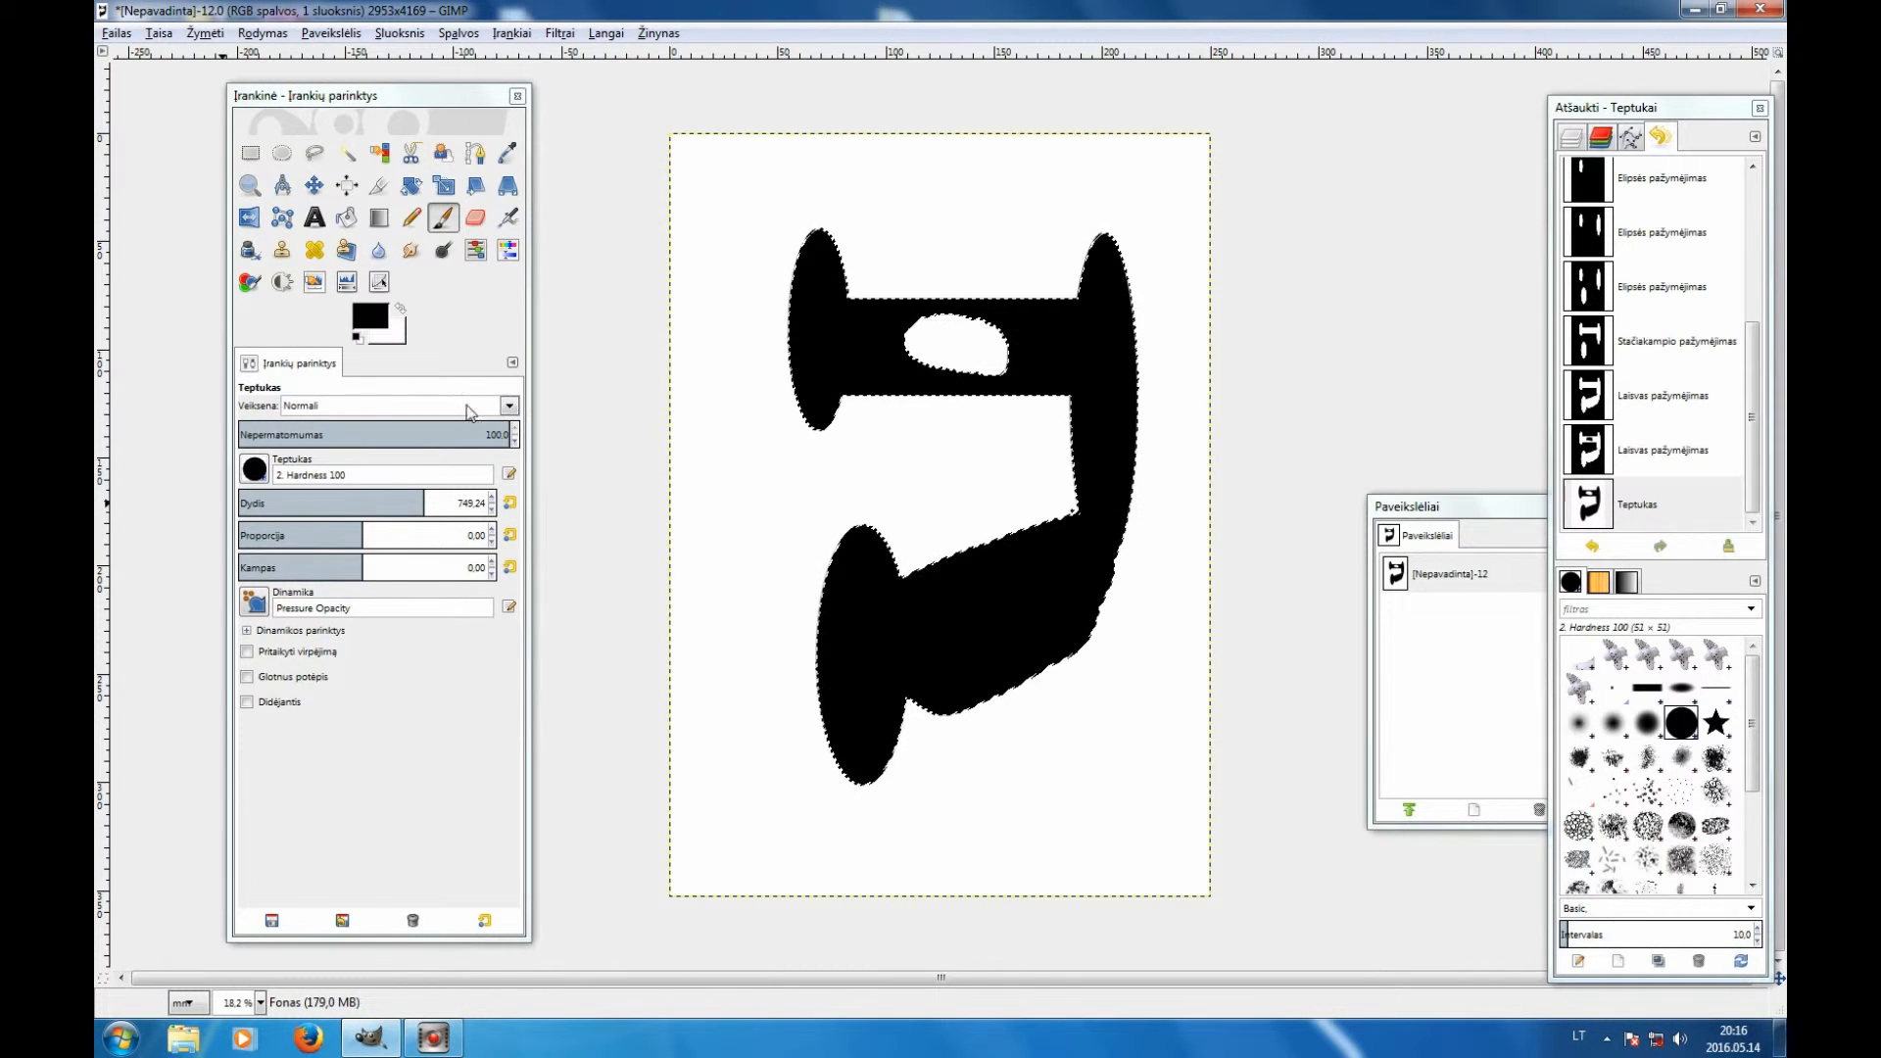
Try to subtract a small freehand outline in the unselected area above the black shape's horizontal bar
click(315, 153)
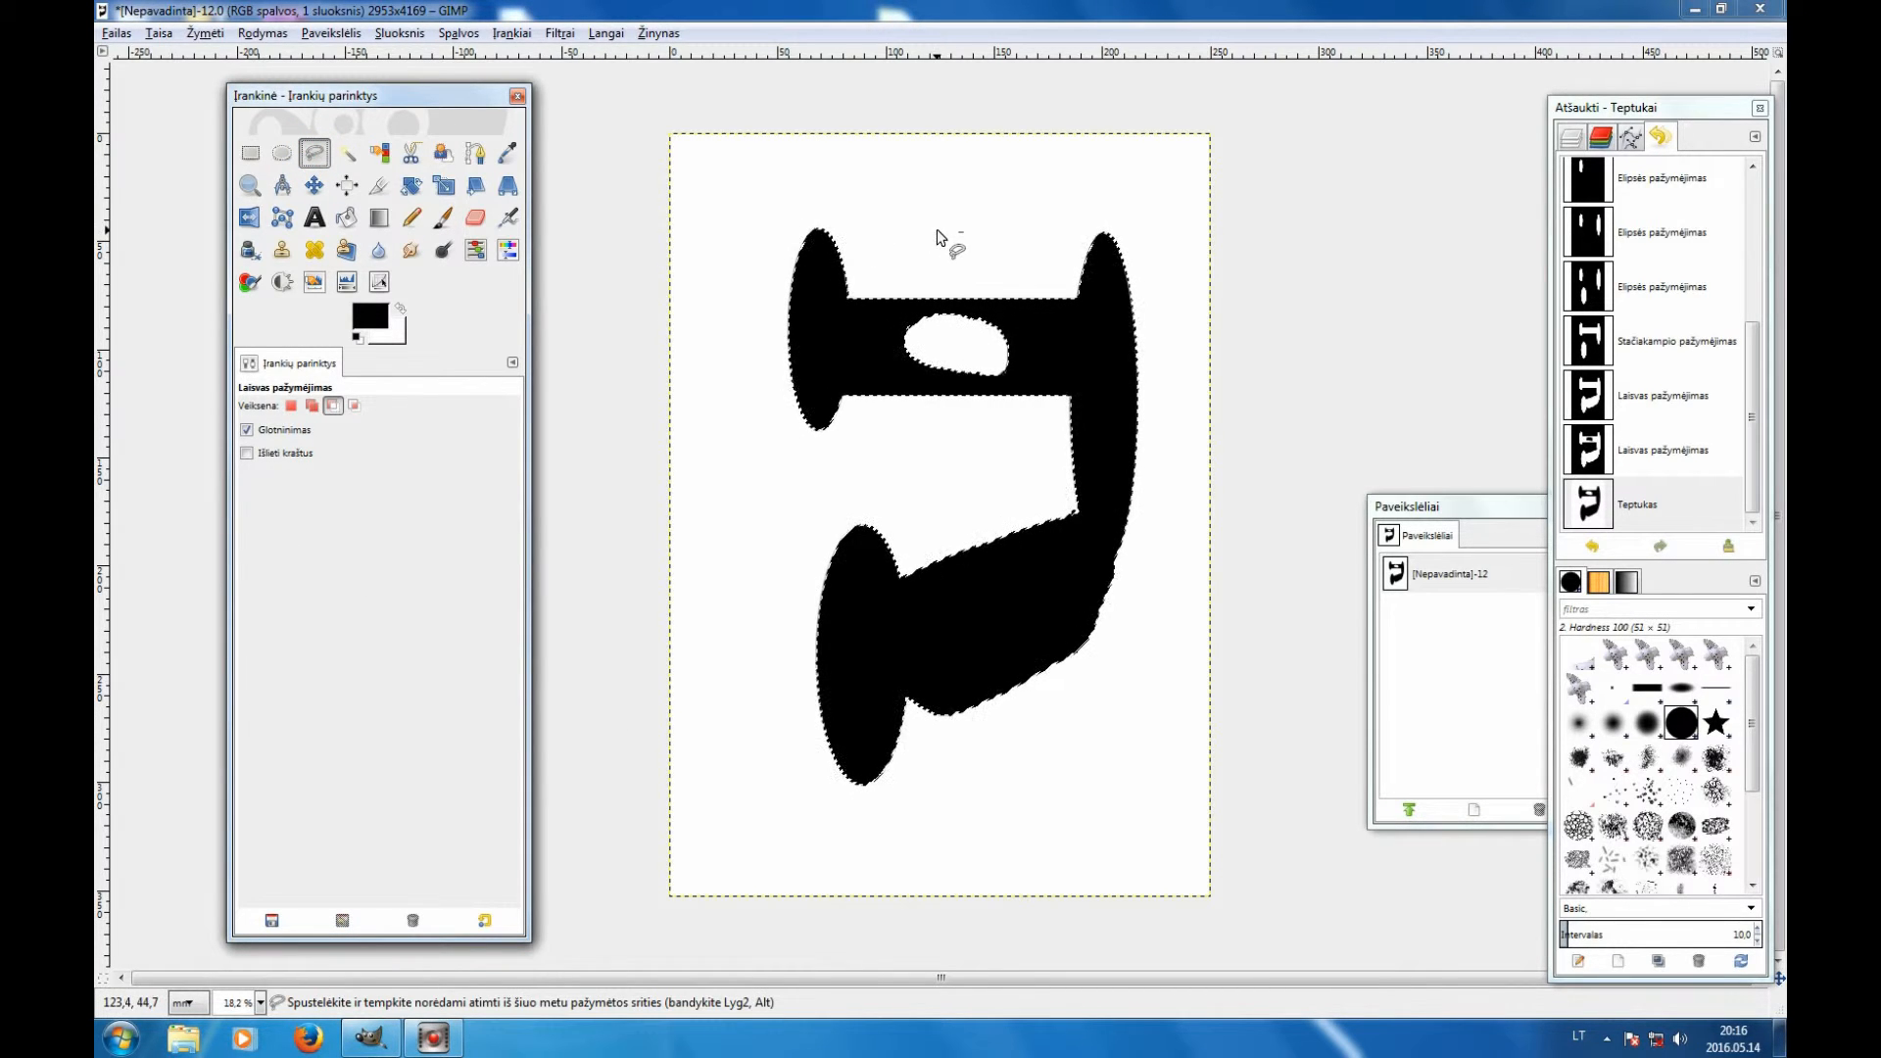
click(979, 199)
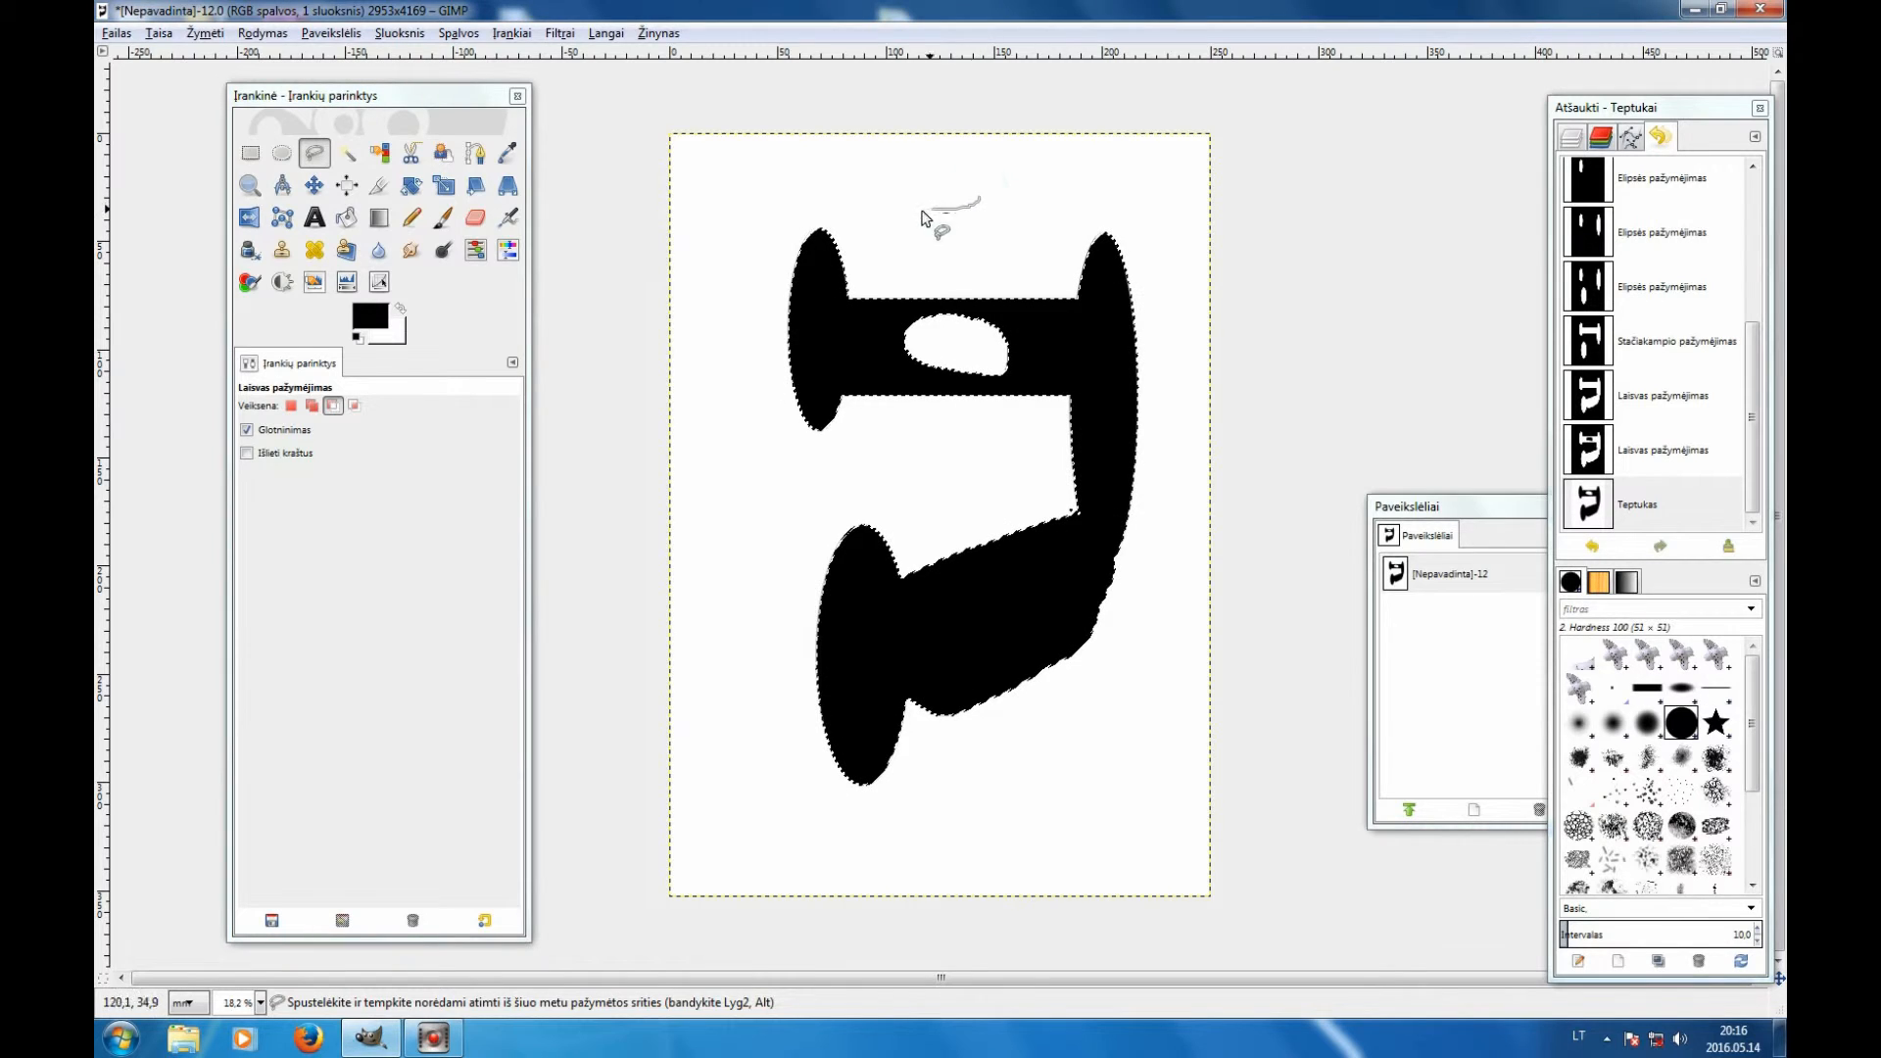
drag(982, 198, 985, 199)
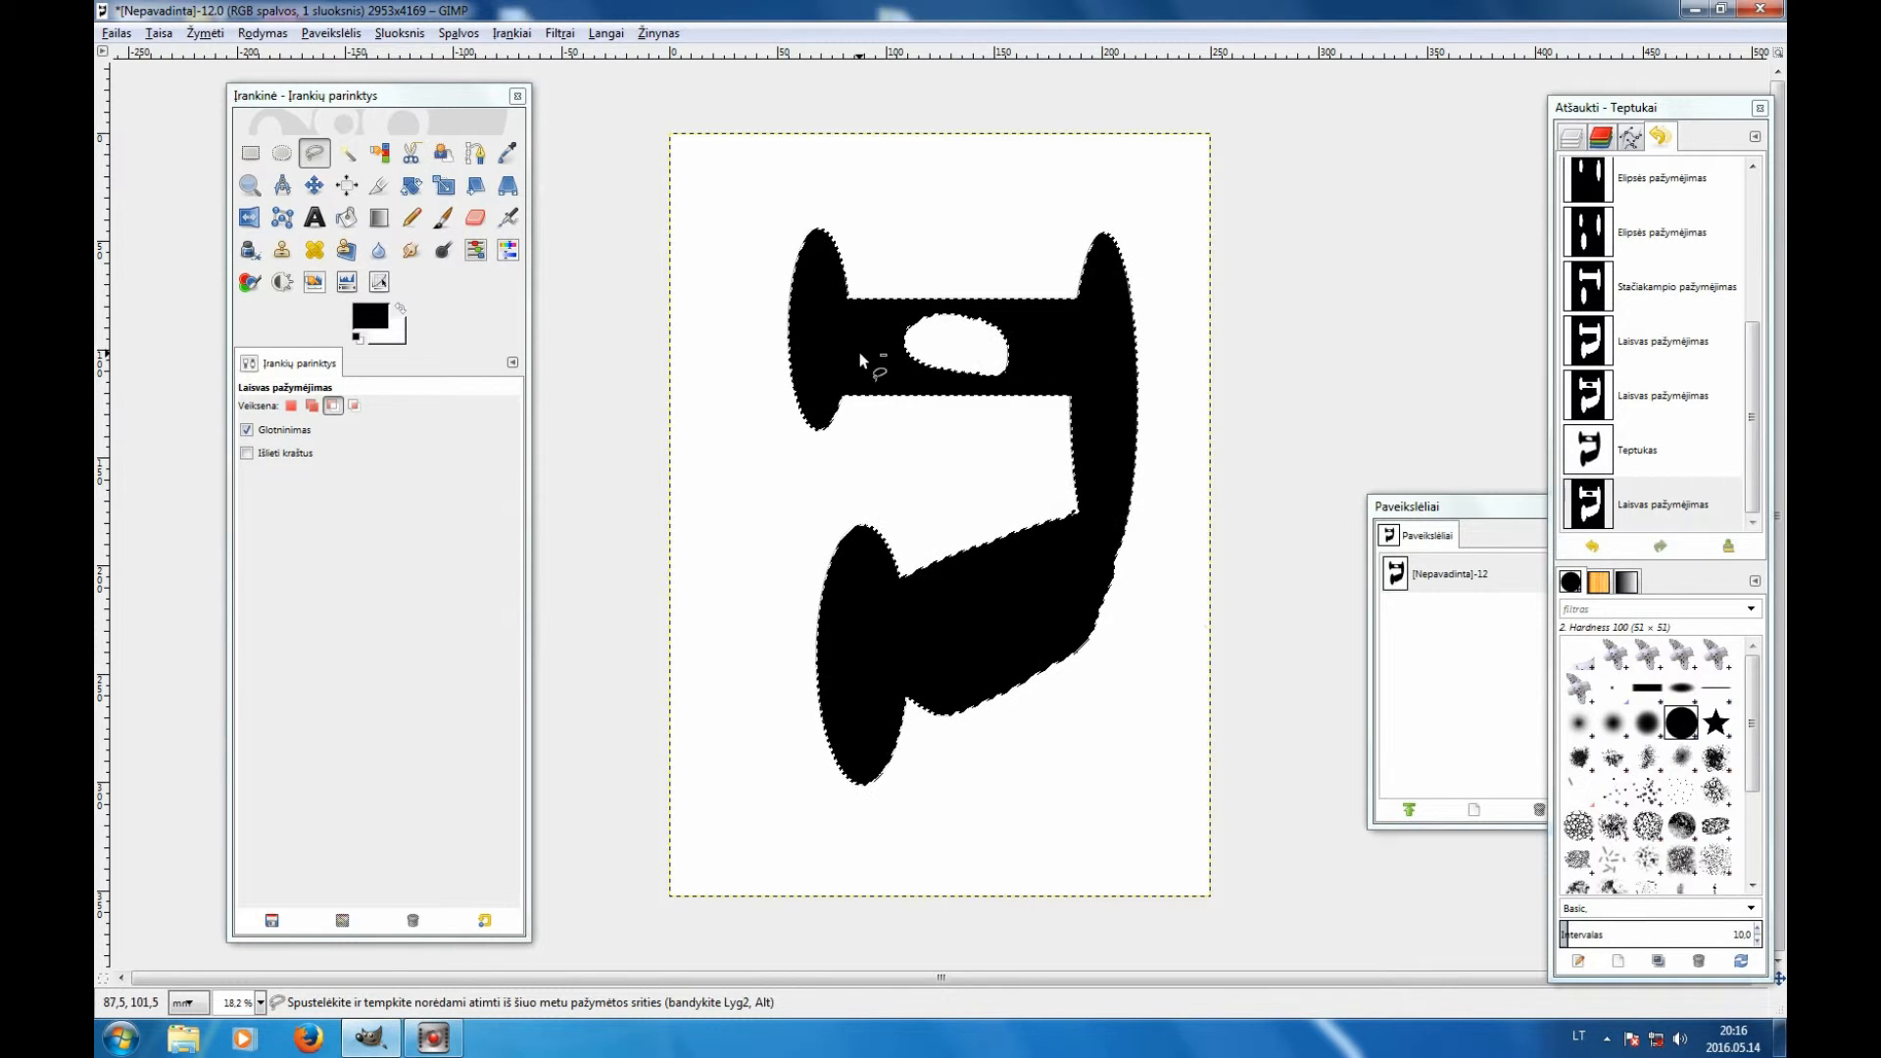
Switch to Rectangle Select and select the whole canvas
click(251, 153)
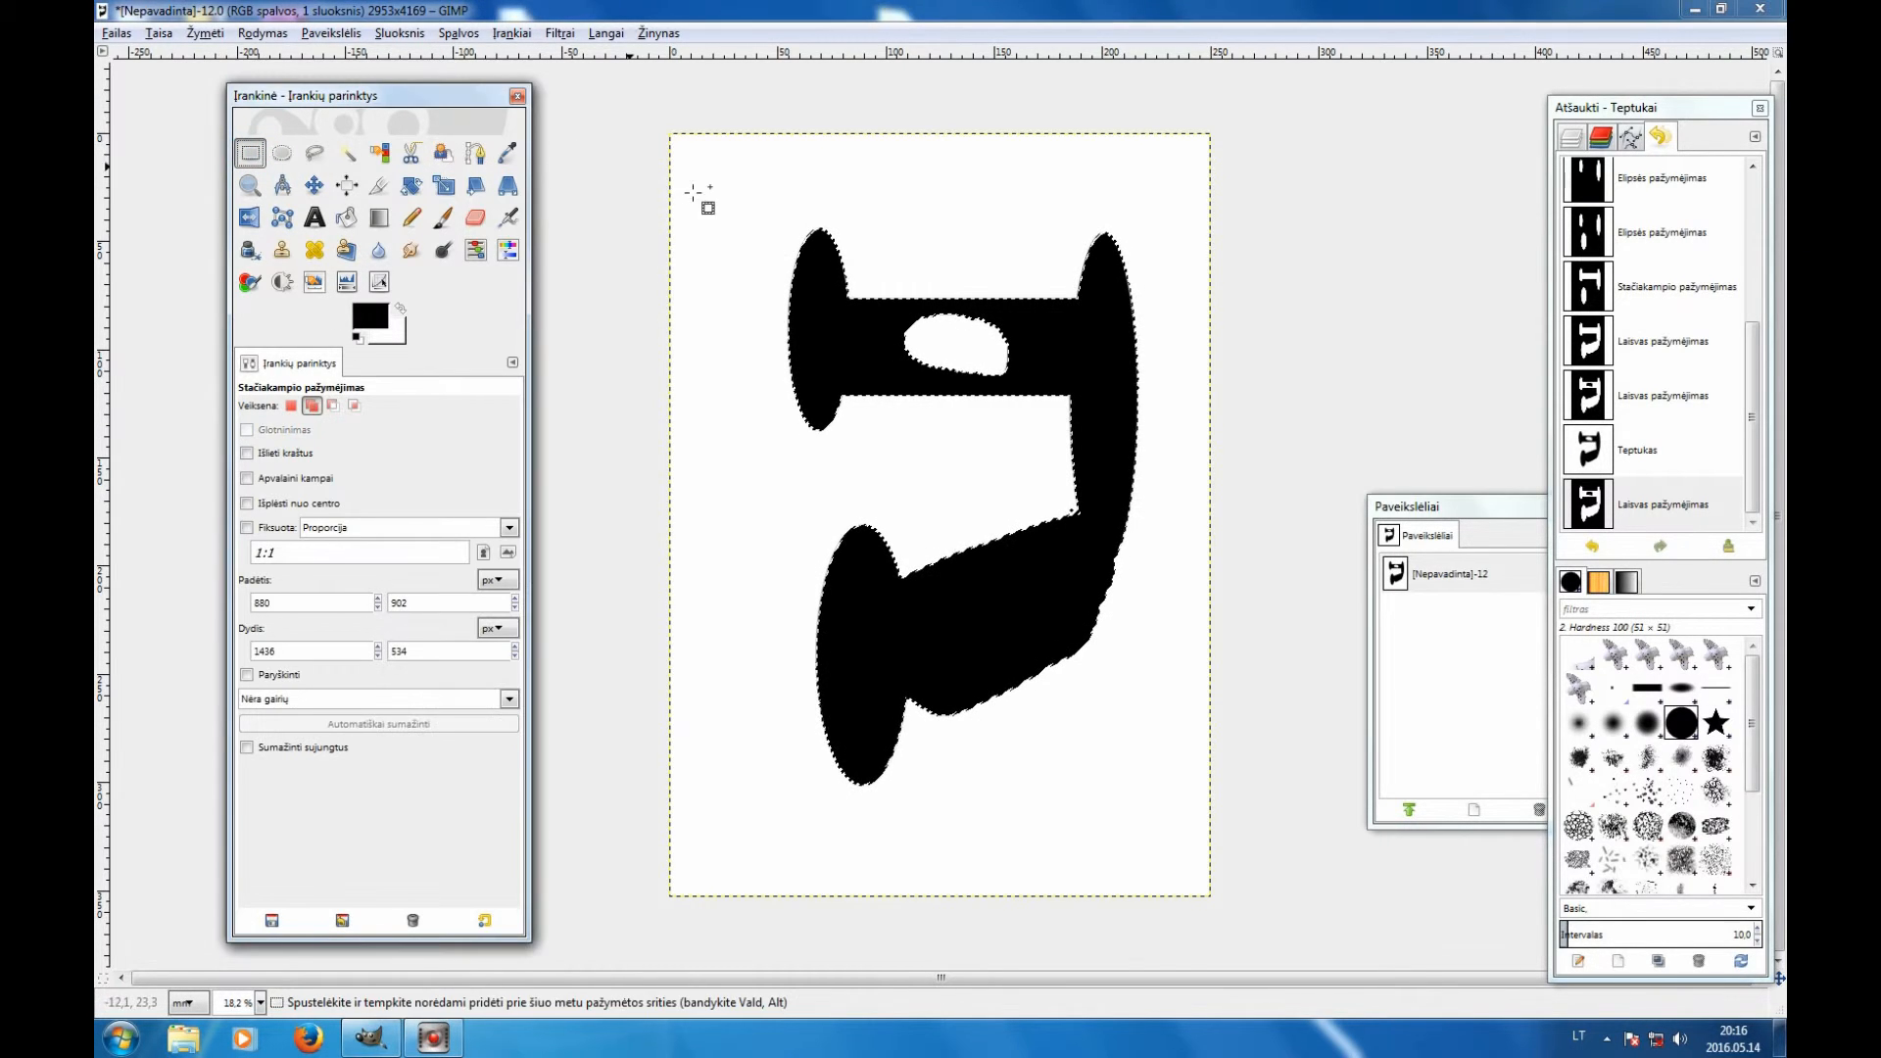
click(751, 200)
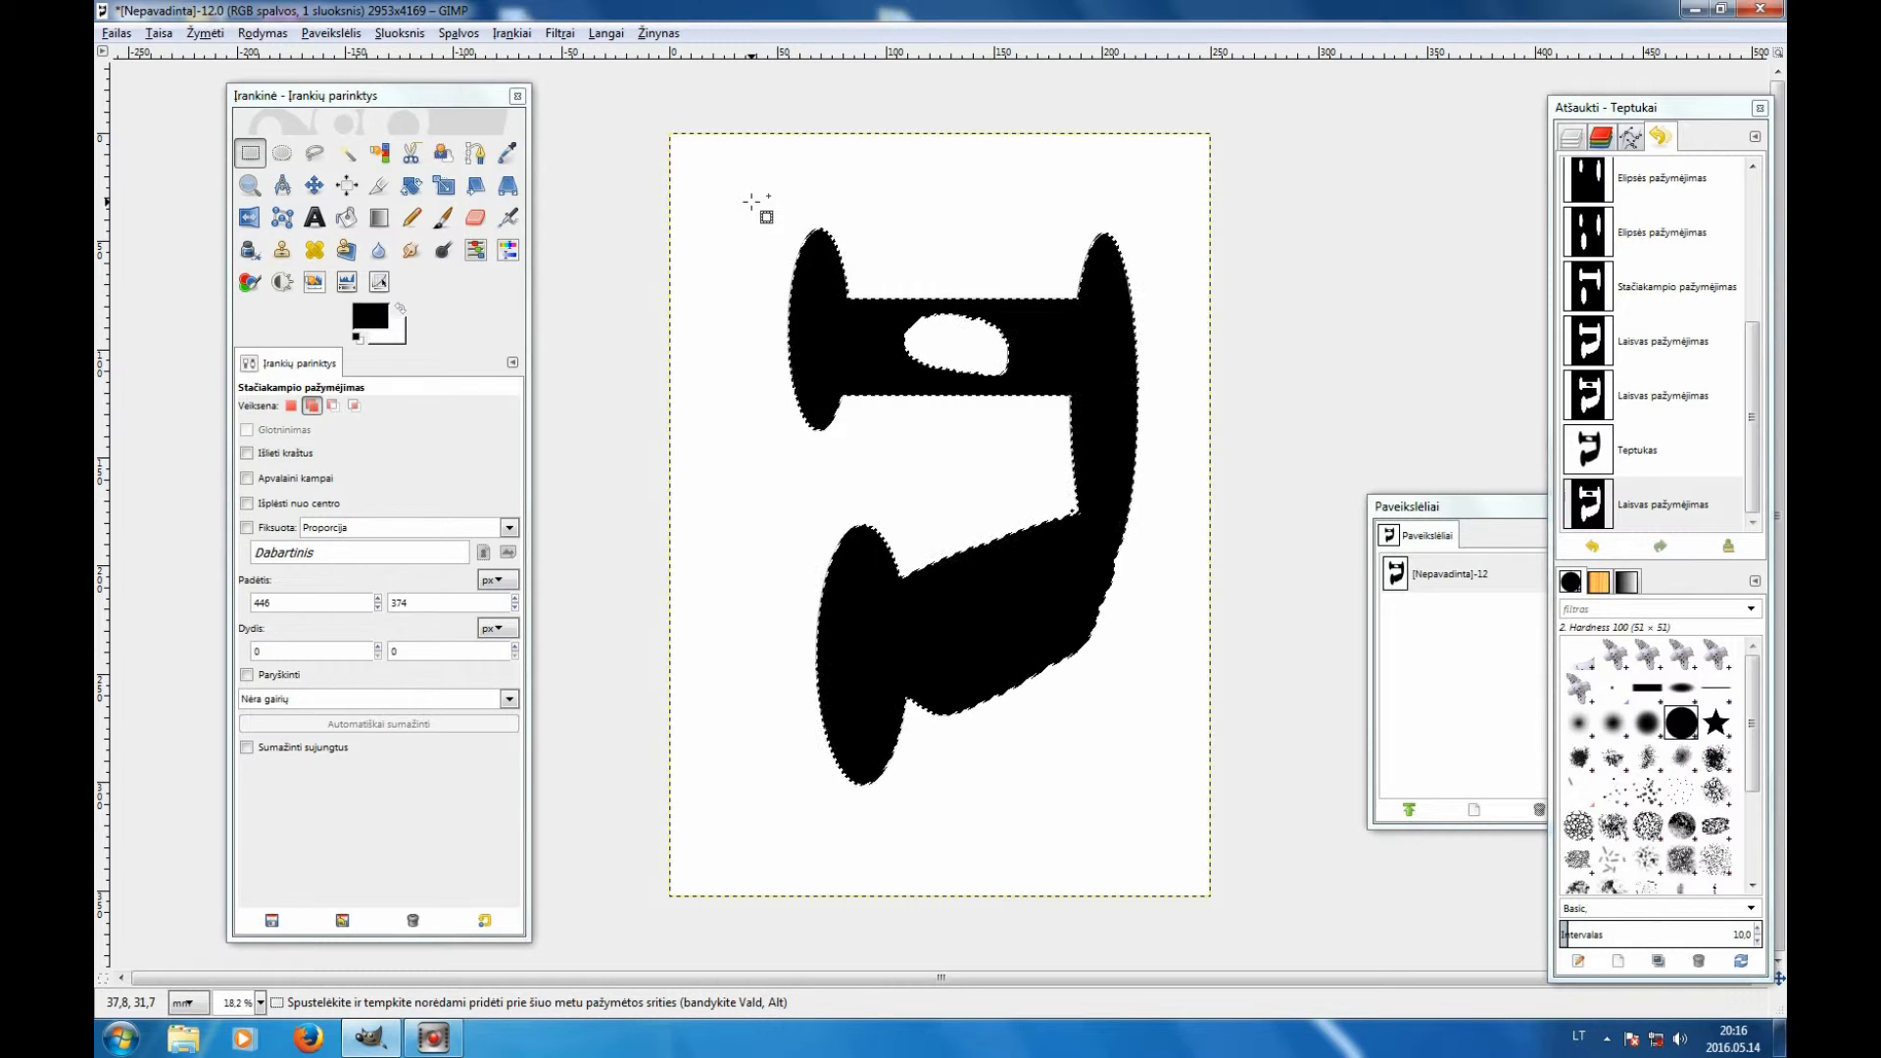
key(ctrl)
key(ctrl+a)
key(shift)
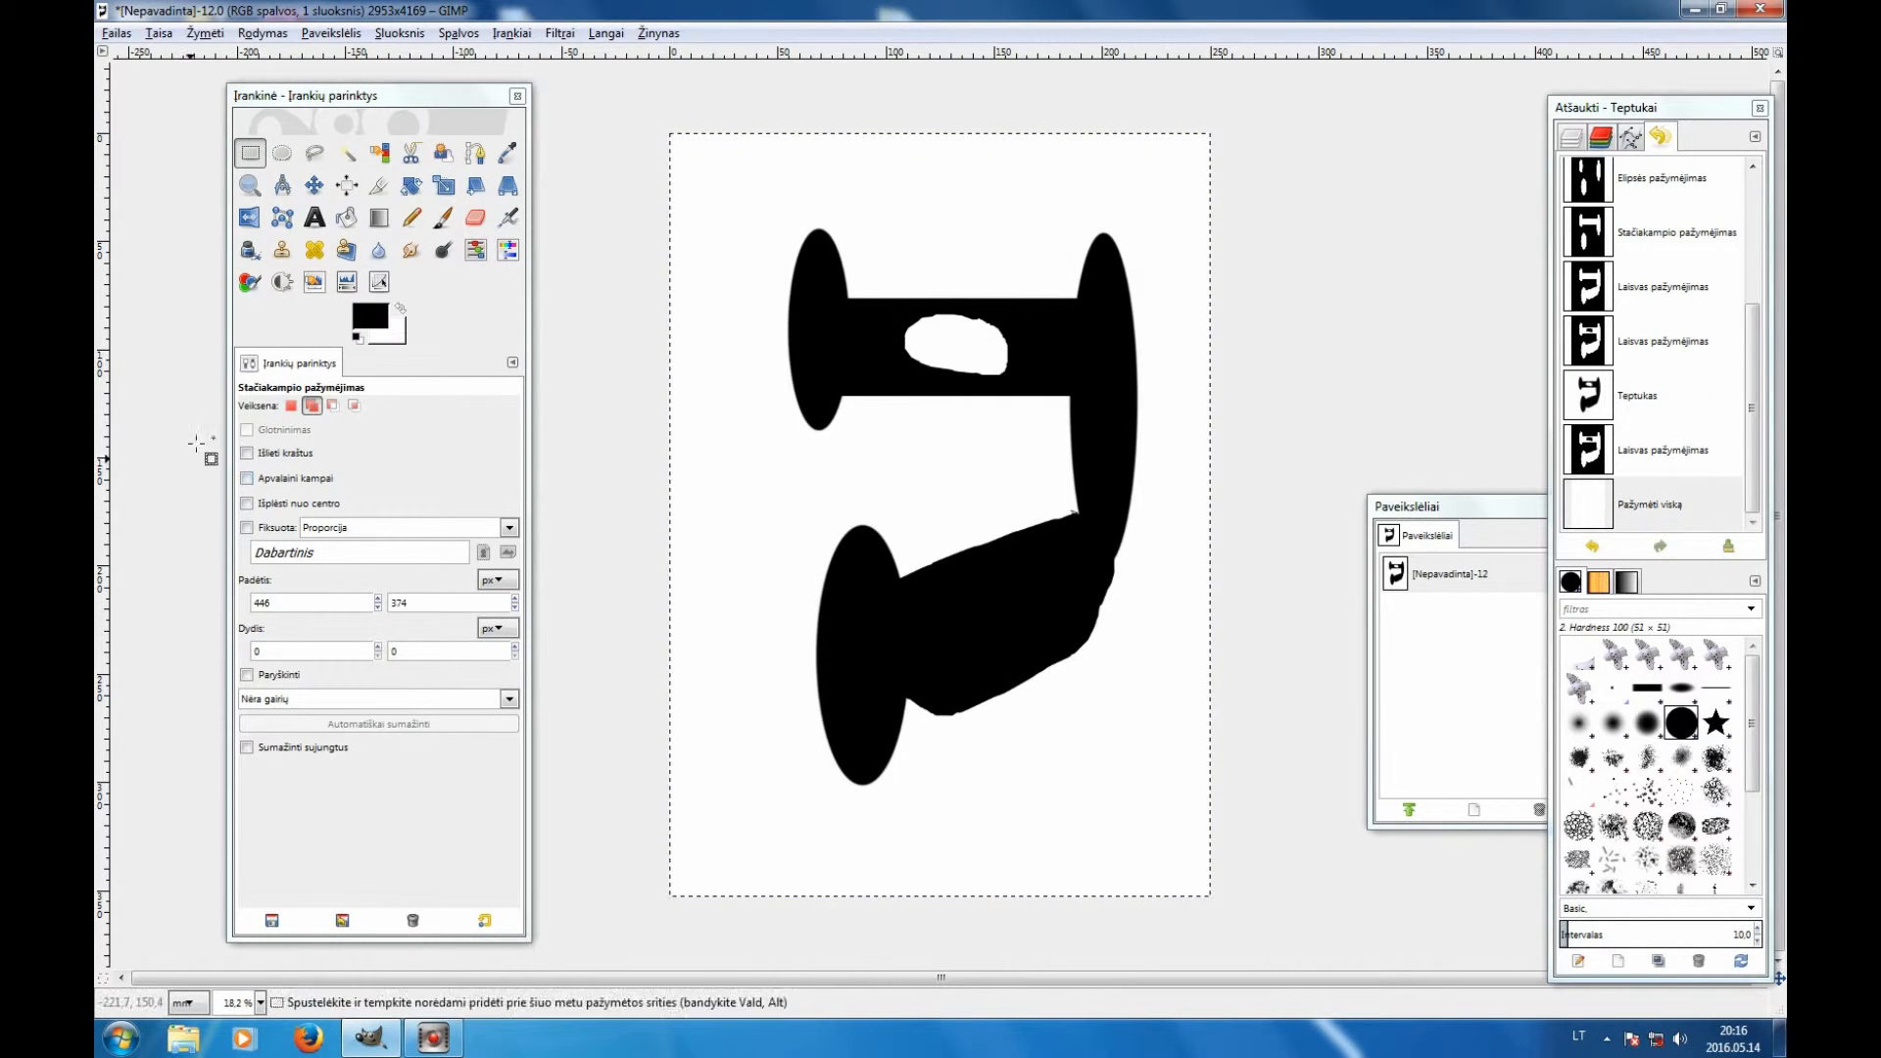
Subtract a rectangle of about 1045 × 396 px above the black shape's horizontal bar from the full-canvas selection
click(333, 406)
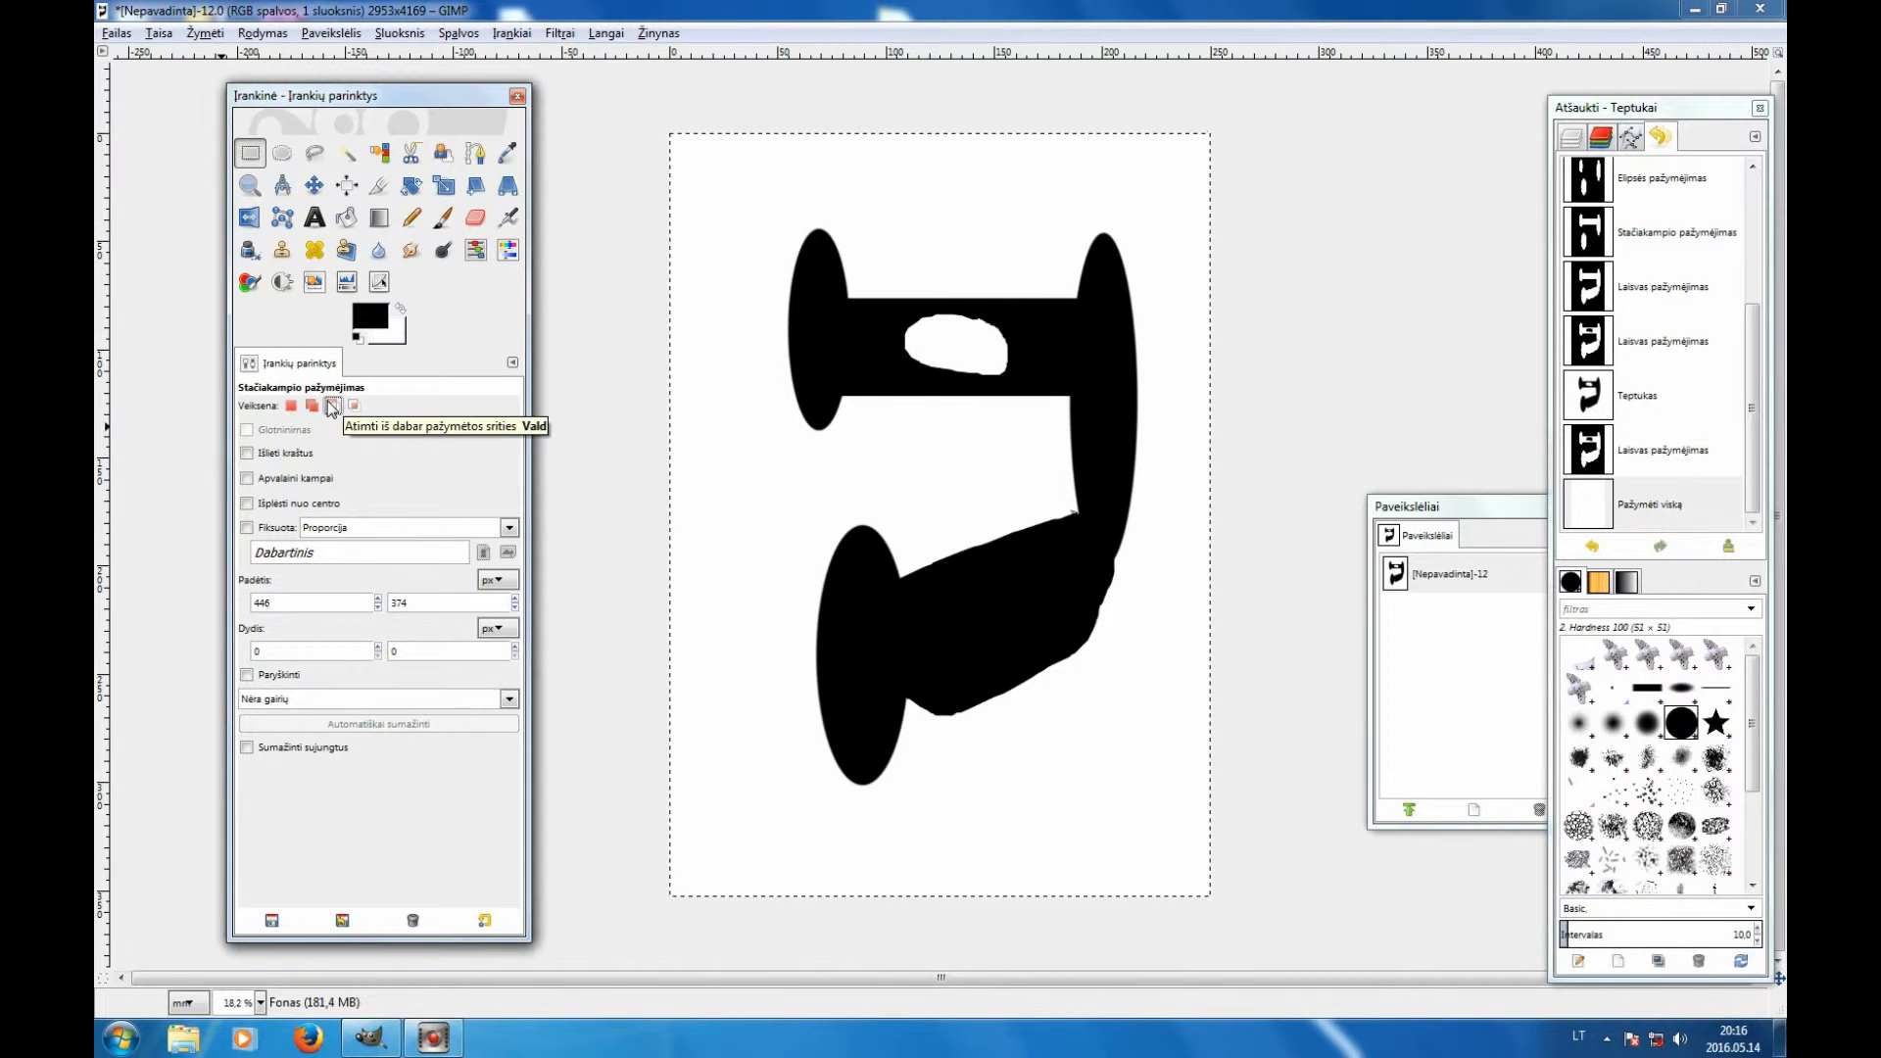
drag(846, 167, 1041, 238)
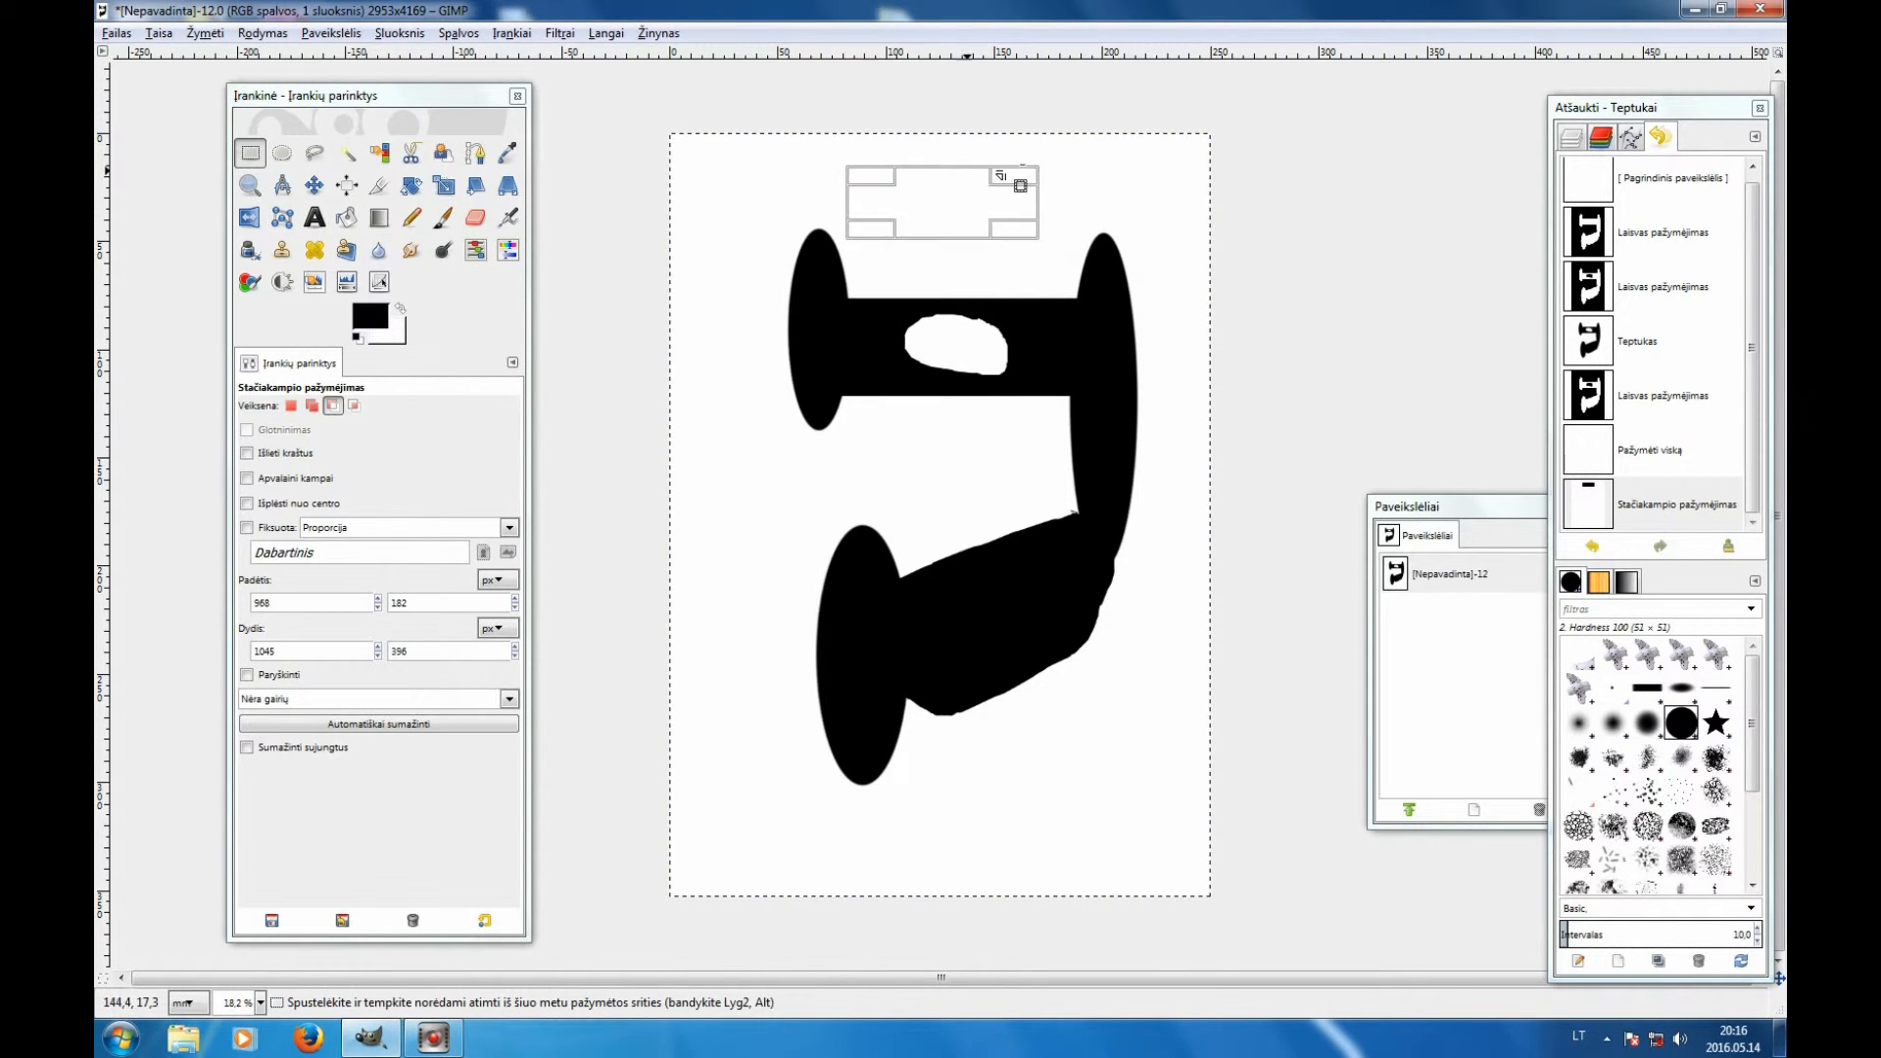
click(331, 406)
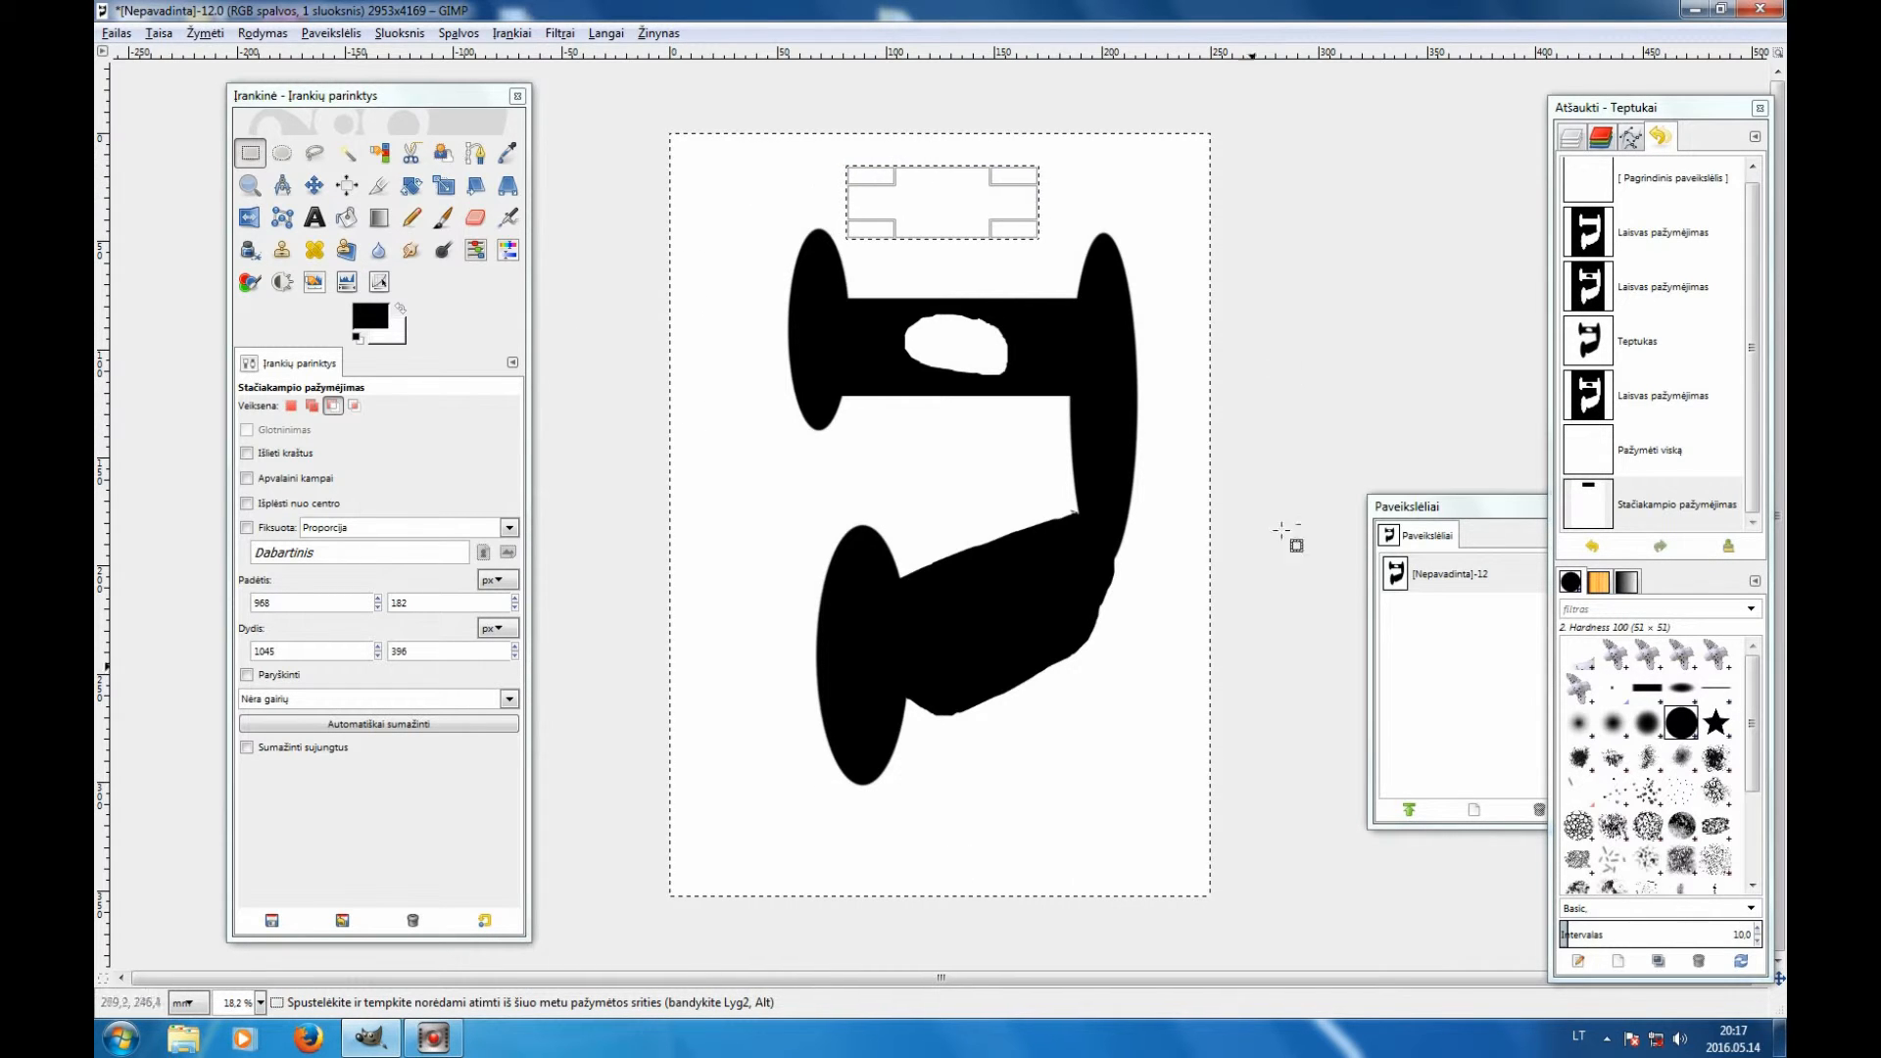
Set the foreground colour to red (e01919) and paint with the Paintbrush around and across the subtracted rectangle
click(457, 216)
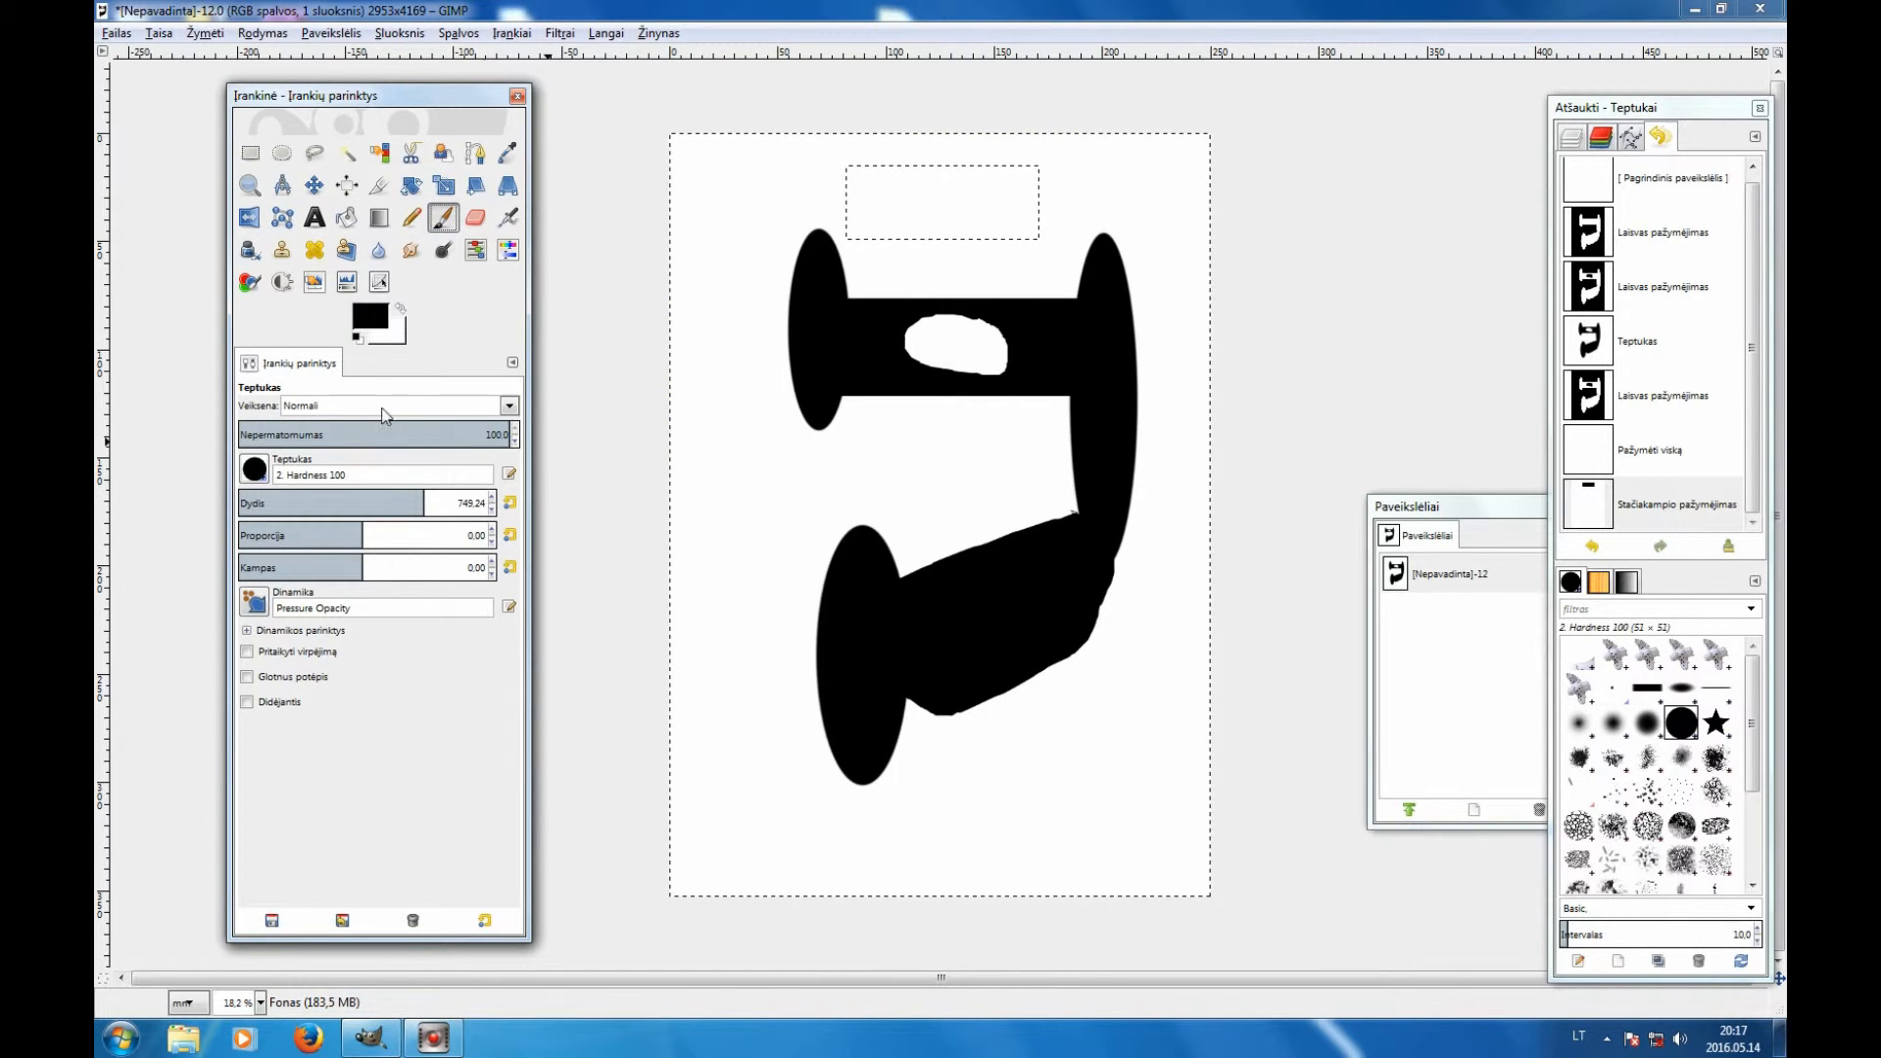
click(370, 323)
click(250, 375)
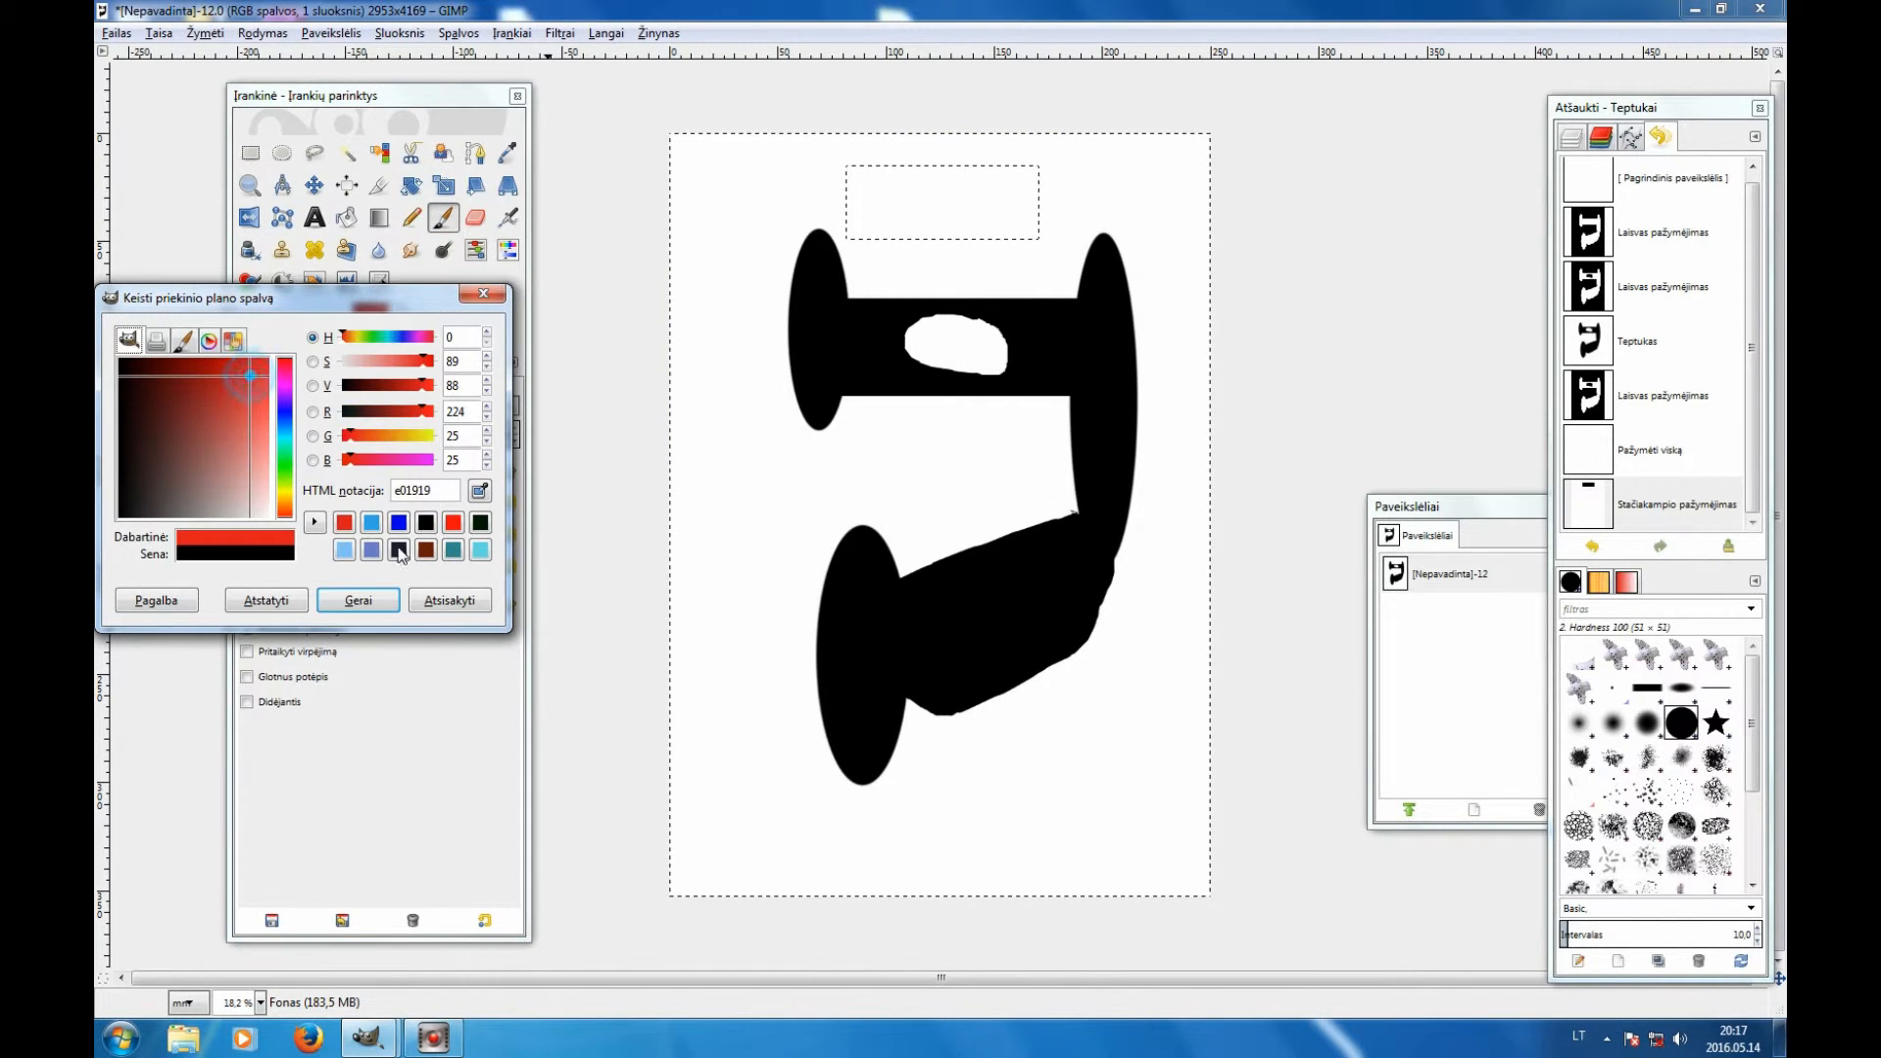
click(360, 601)
mouse_move(838, 172)
mouse_down()
mouse_move(1009, 155)
mouse_move(1055, 225)
mouse_move(1037, 247)
mouse_move(826, 237)
mouse_up()
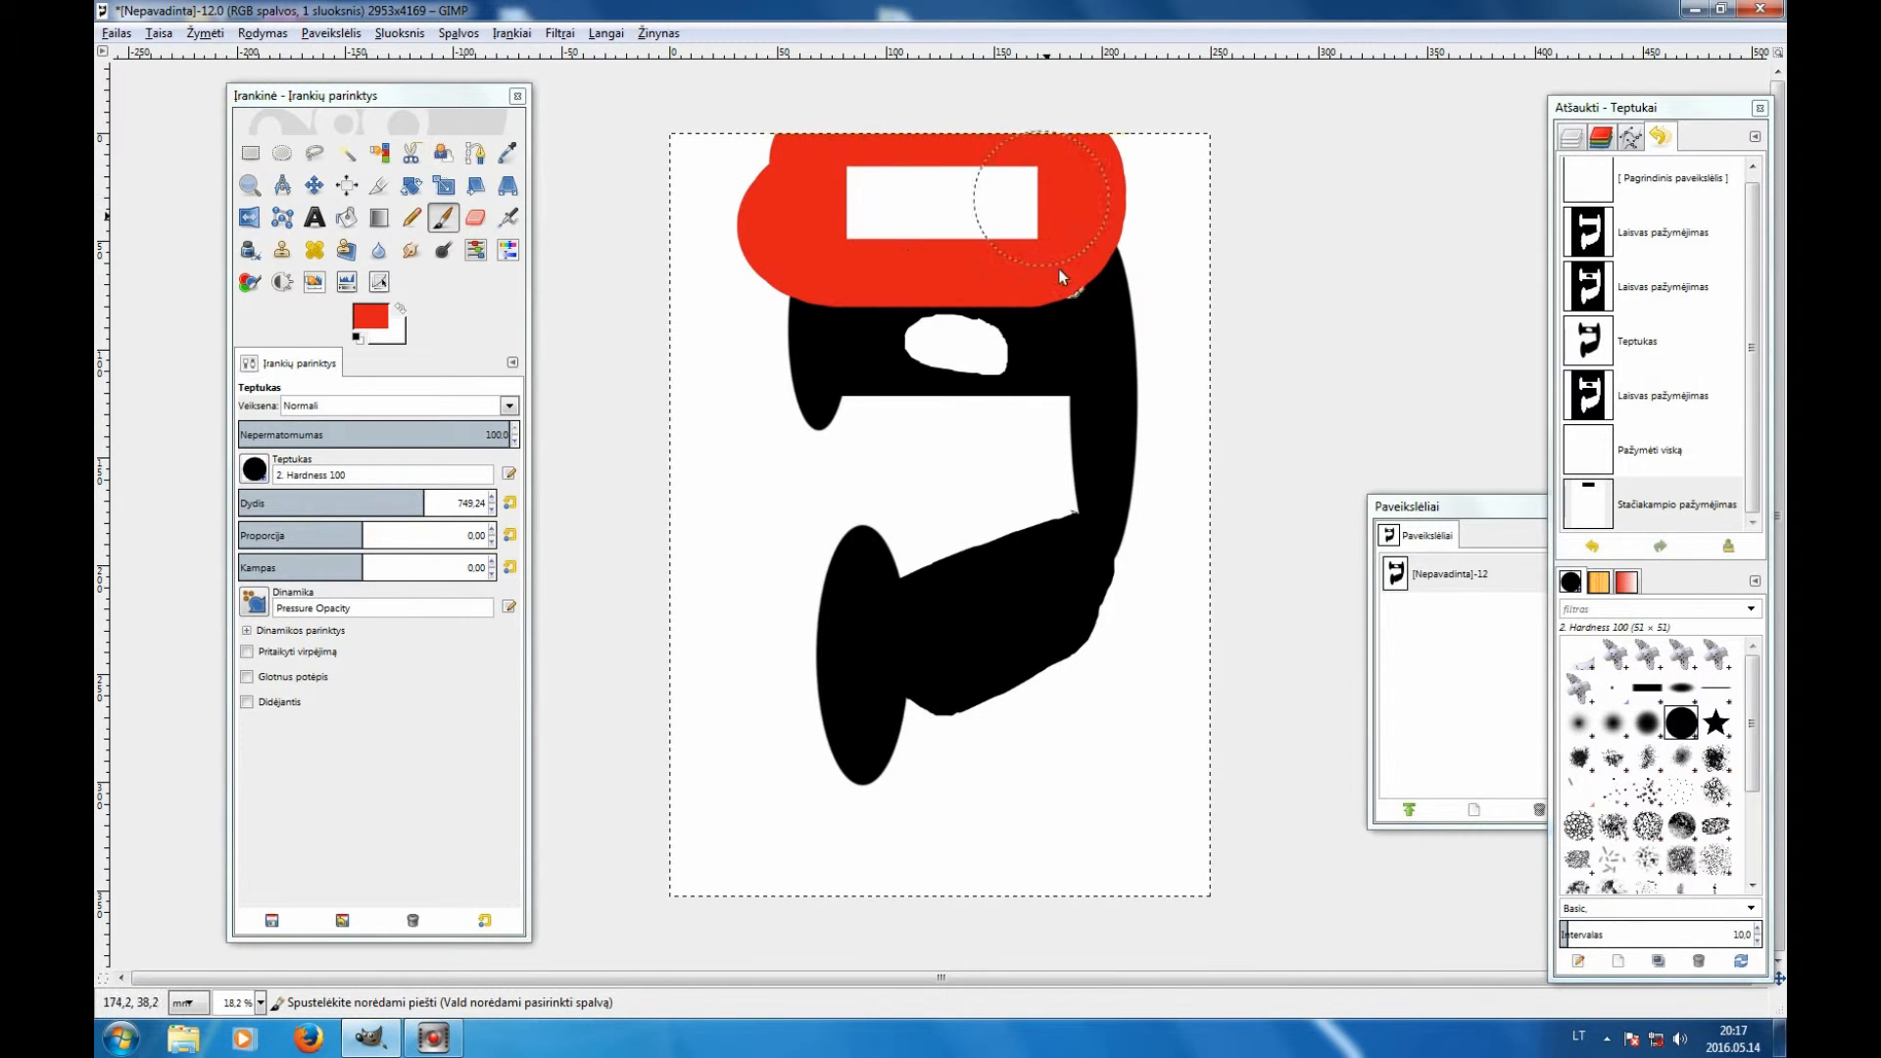
drag(1062, 278, 1066, 294)
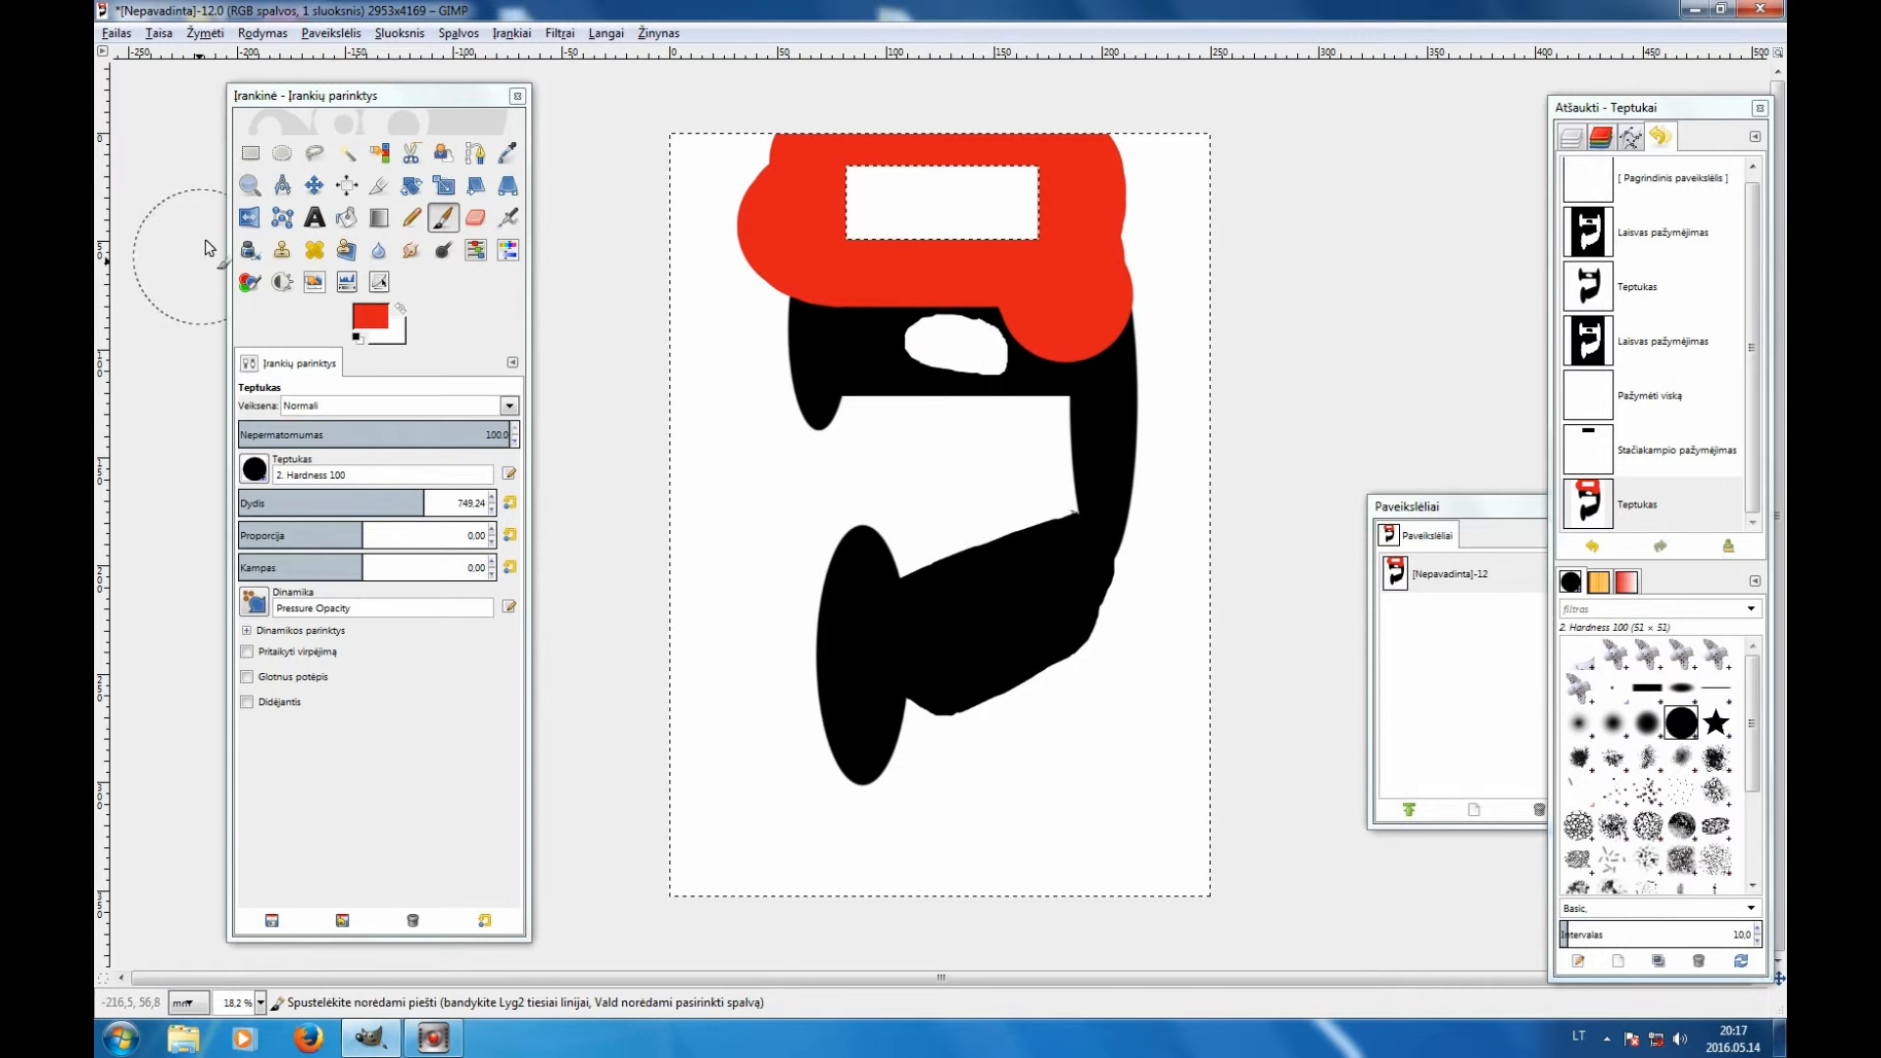
Replace the full-canvas selection with a rectangle of about 1116 × 1128 px over the open middle of the black shape
click(250, 153)
click(703, 457)
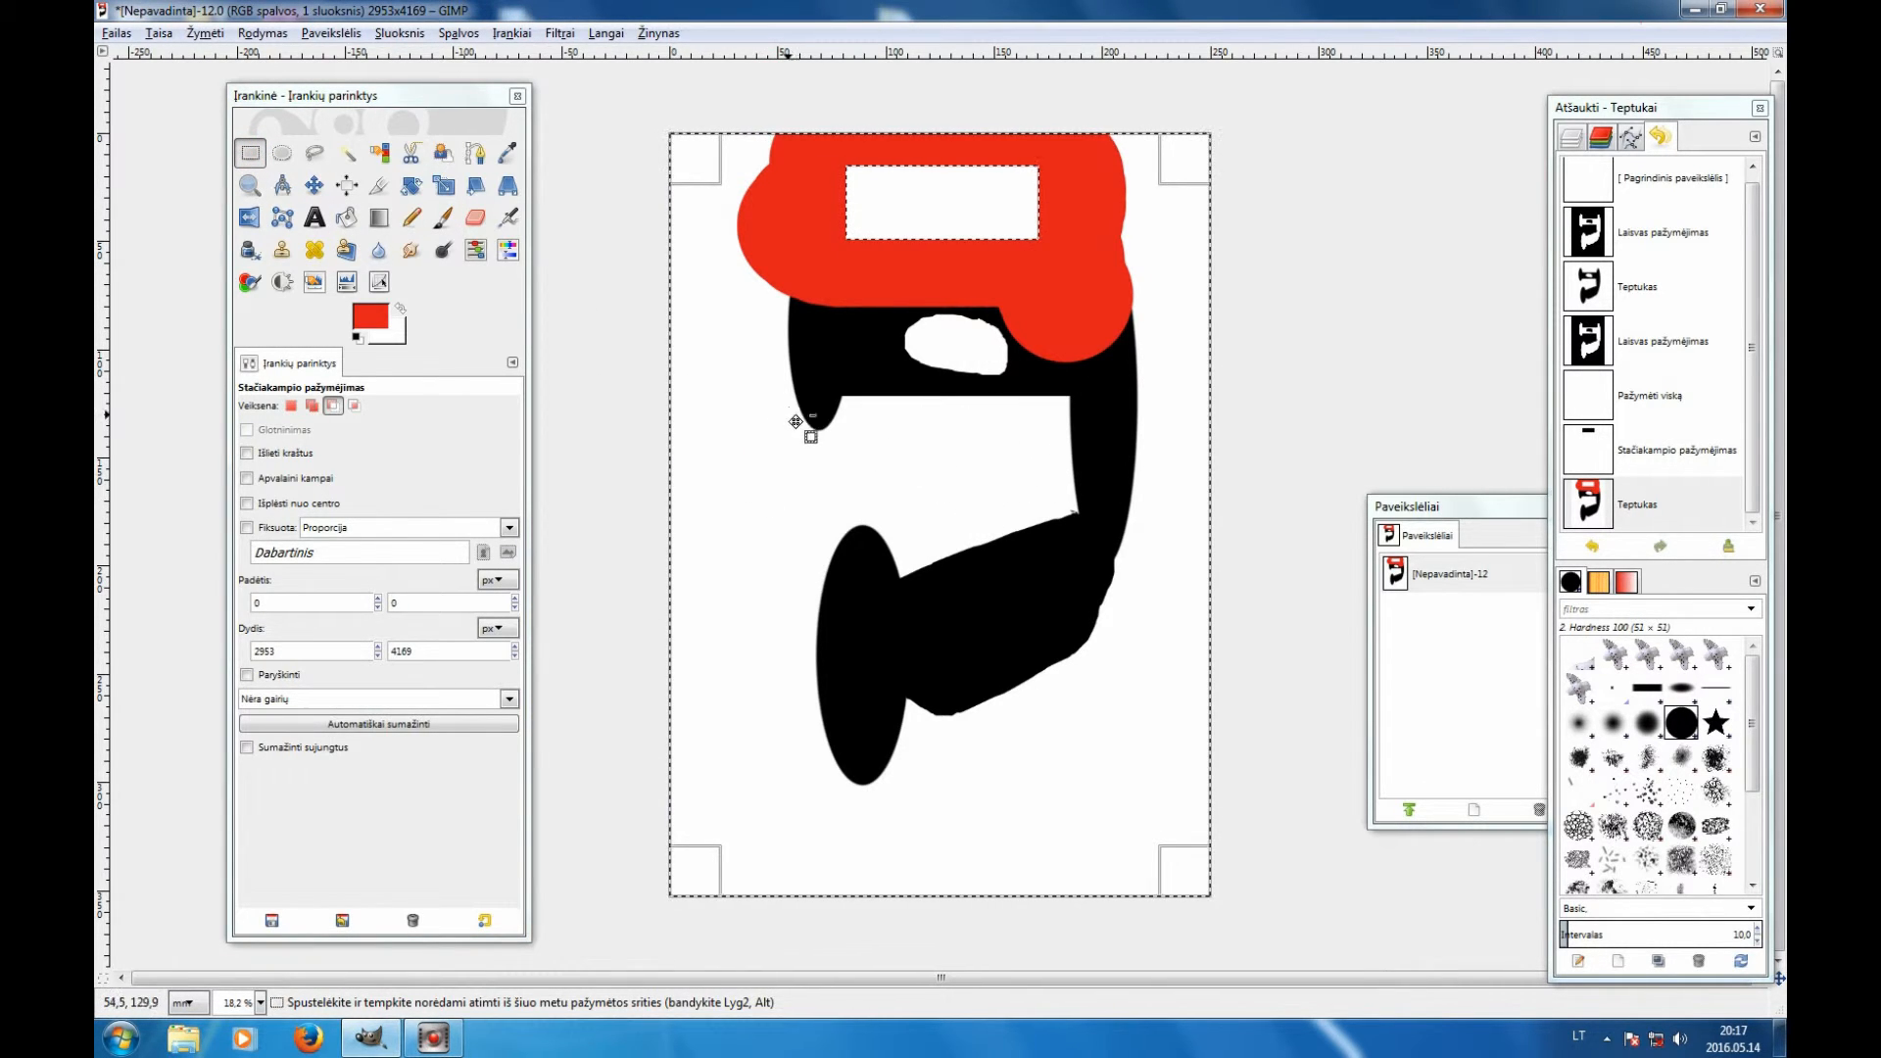
click(291, 405)
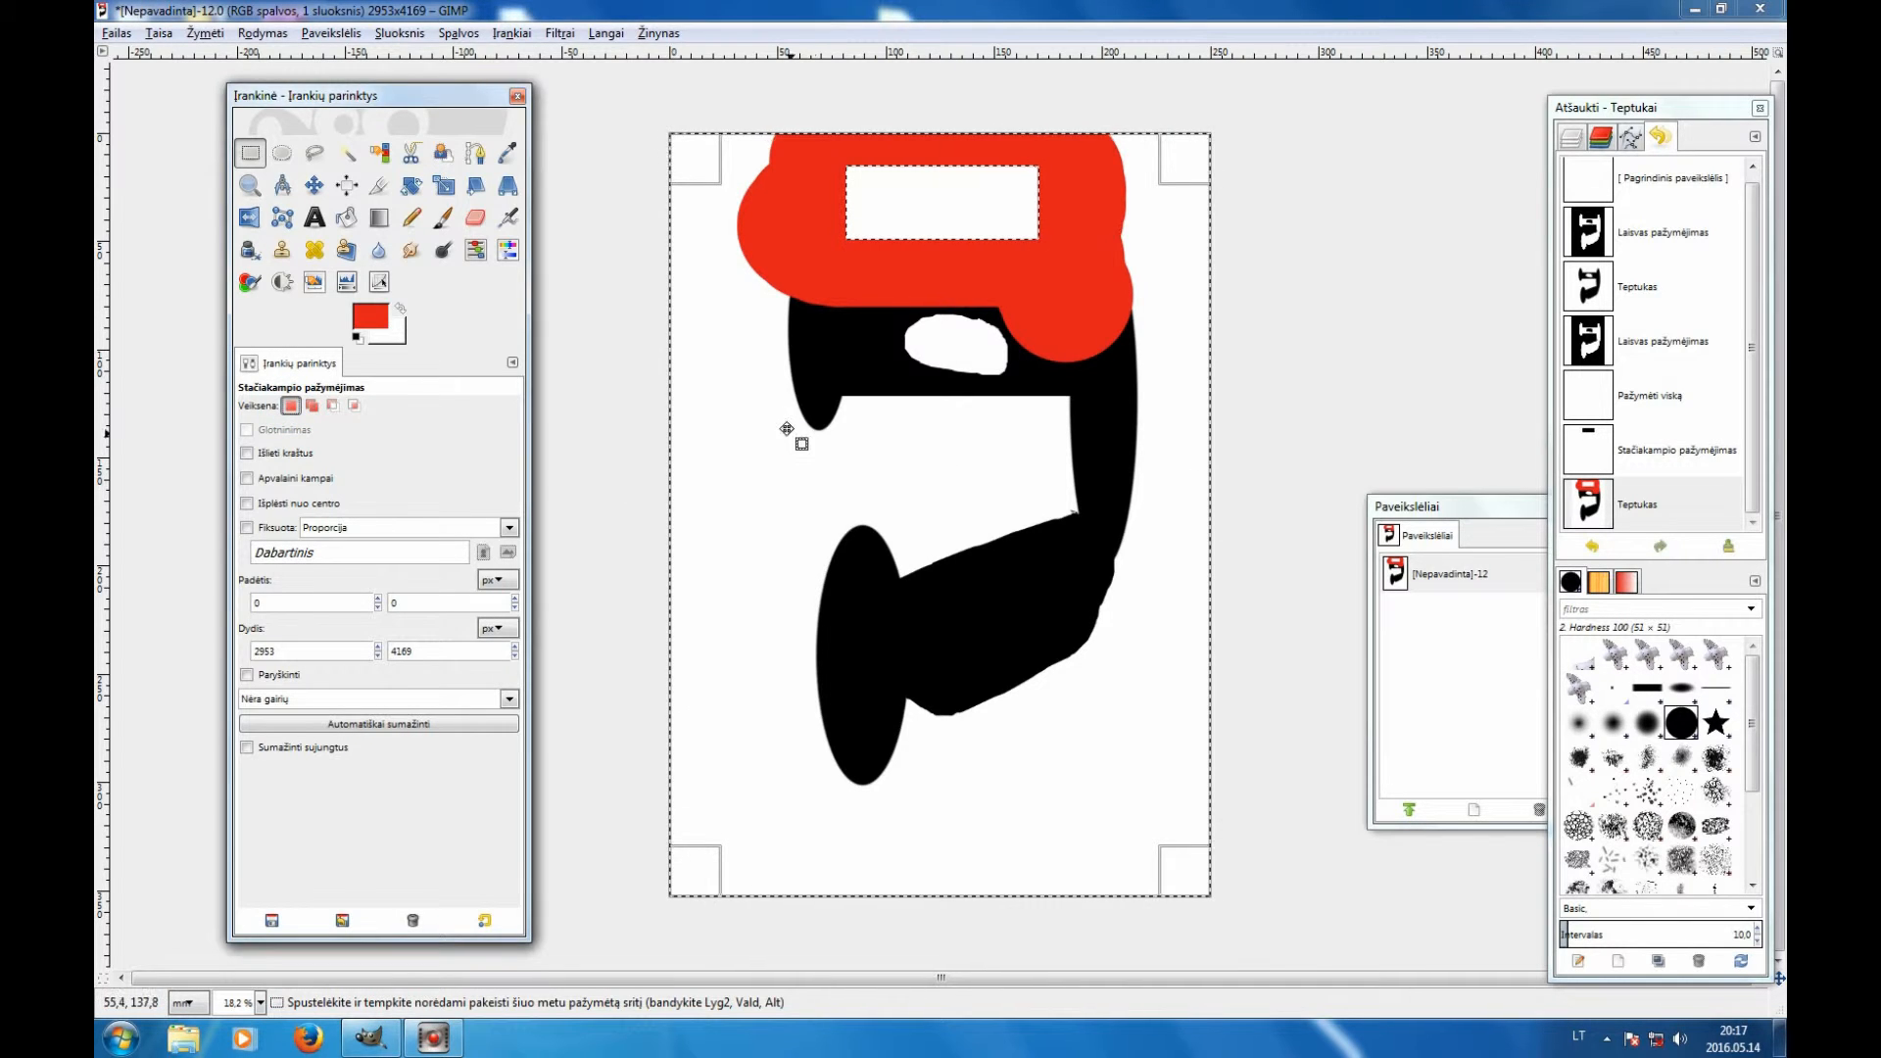
drag(787, 428, 932, 513)
drag(879, 438, 1082, 644)
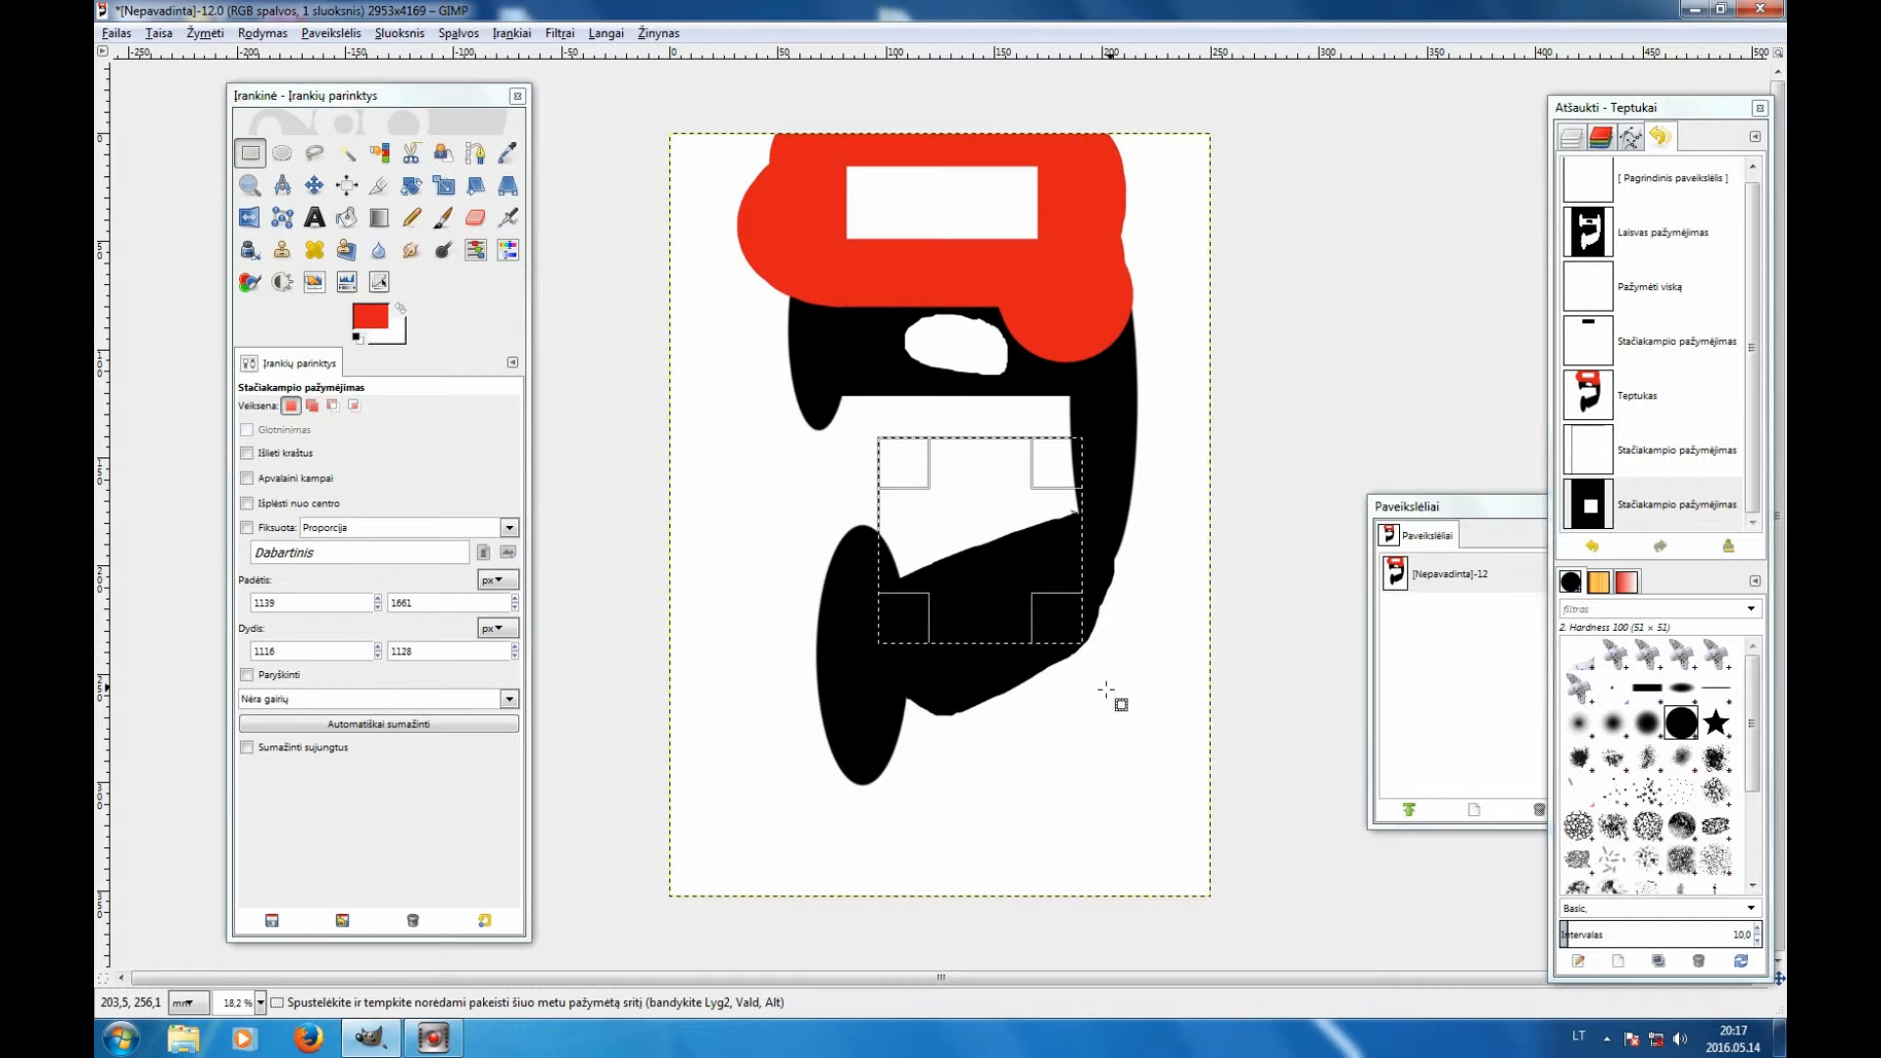
Enlarge the rectangular selection to about 2079 × 1242 px and move it down over the lower part of the black shape
drag(1058, 621, 1135, 737)
click(900, 468)
drag(899, 468, 794, 345)
drag(970, 338, 972, 553)
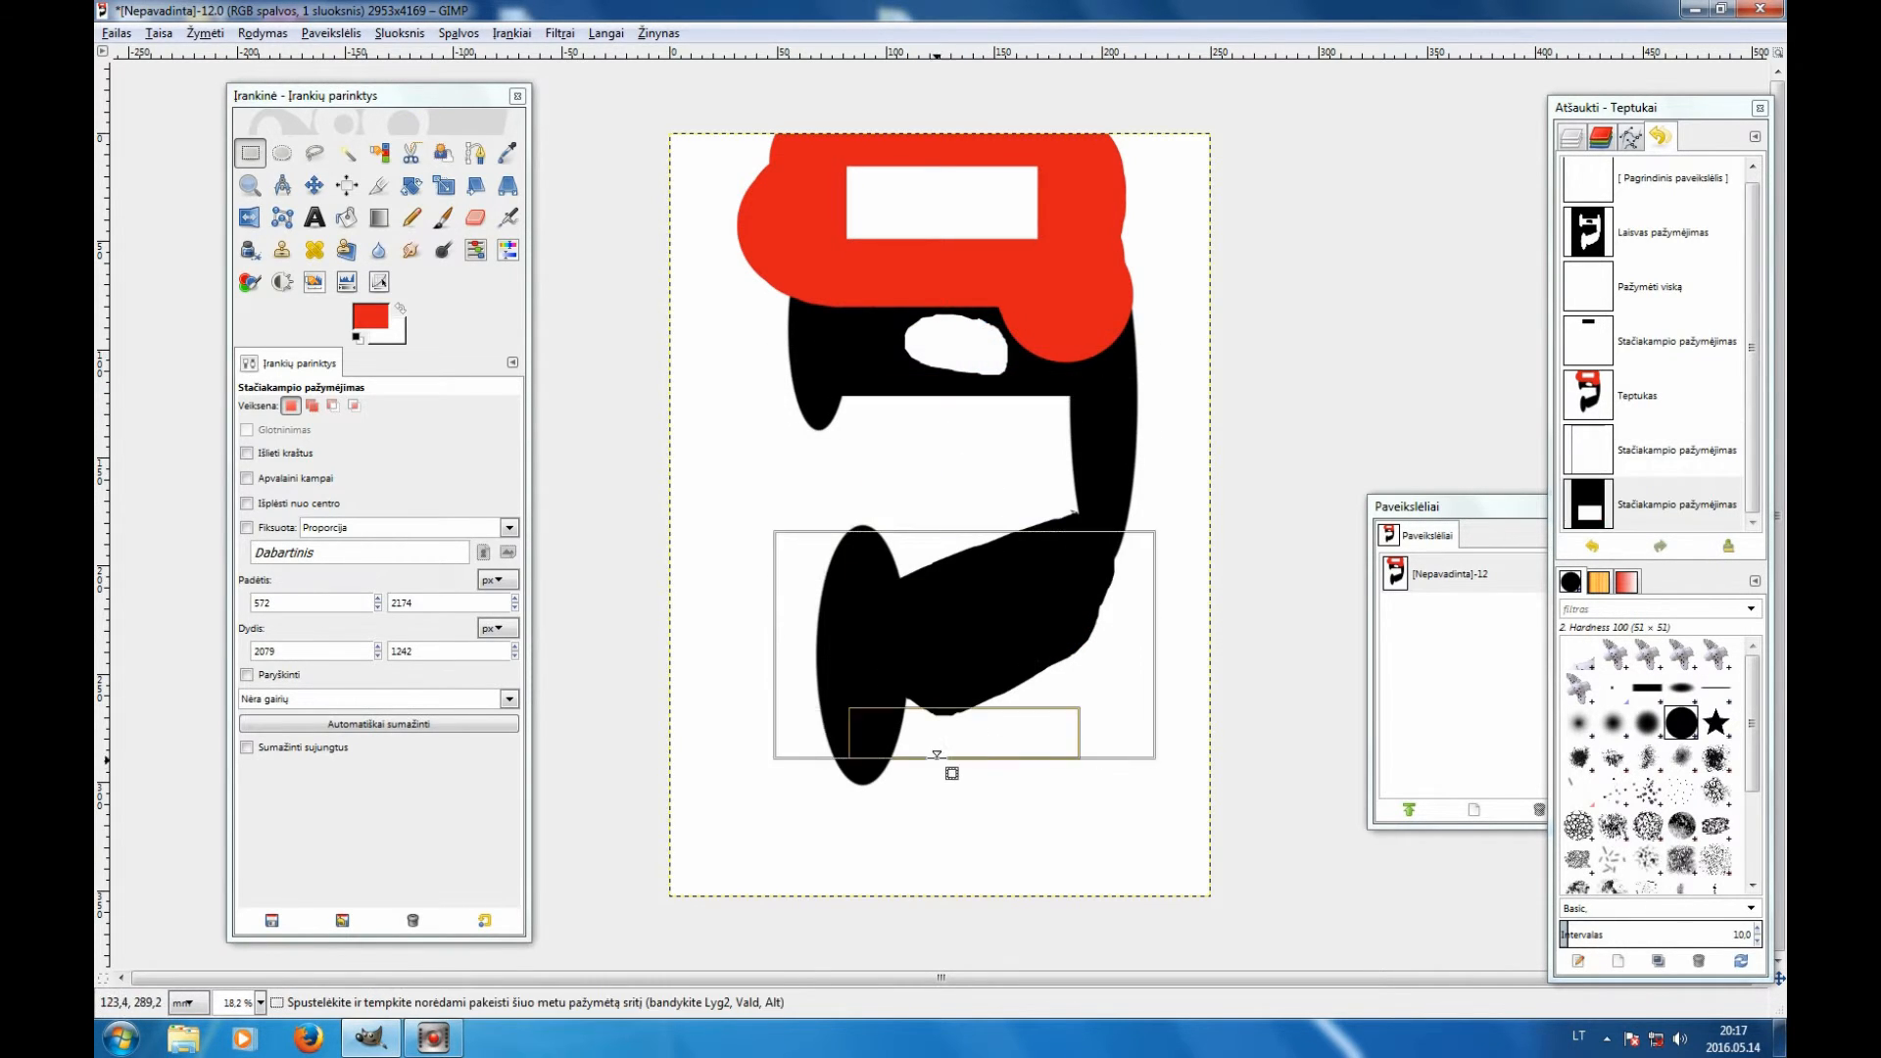
Select an ellipse of about 1579 × 1832 px across the middle of the shape, with Feather edges on and its radius set to about 97
click(282, 154)
click(291, 406)
drag(819, 283, 1022, 557)
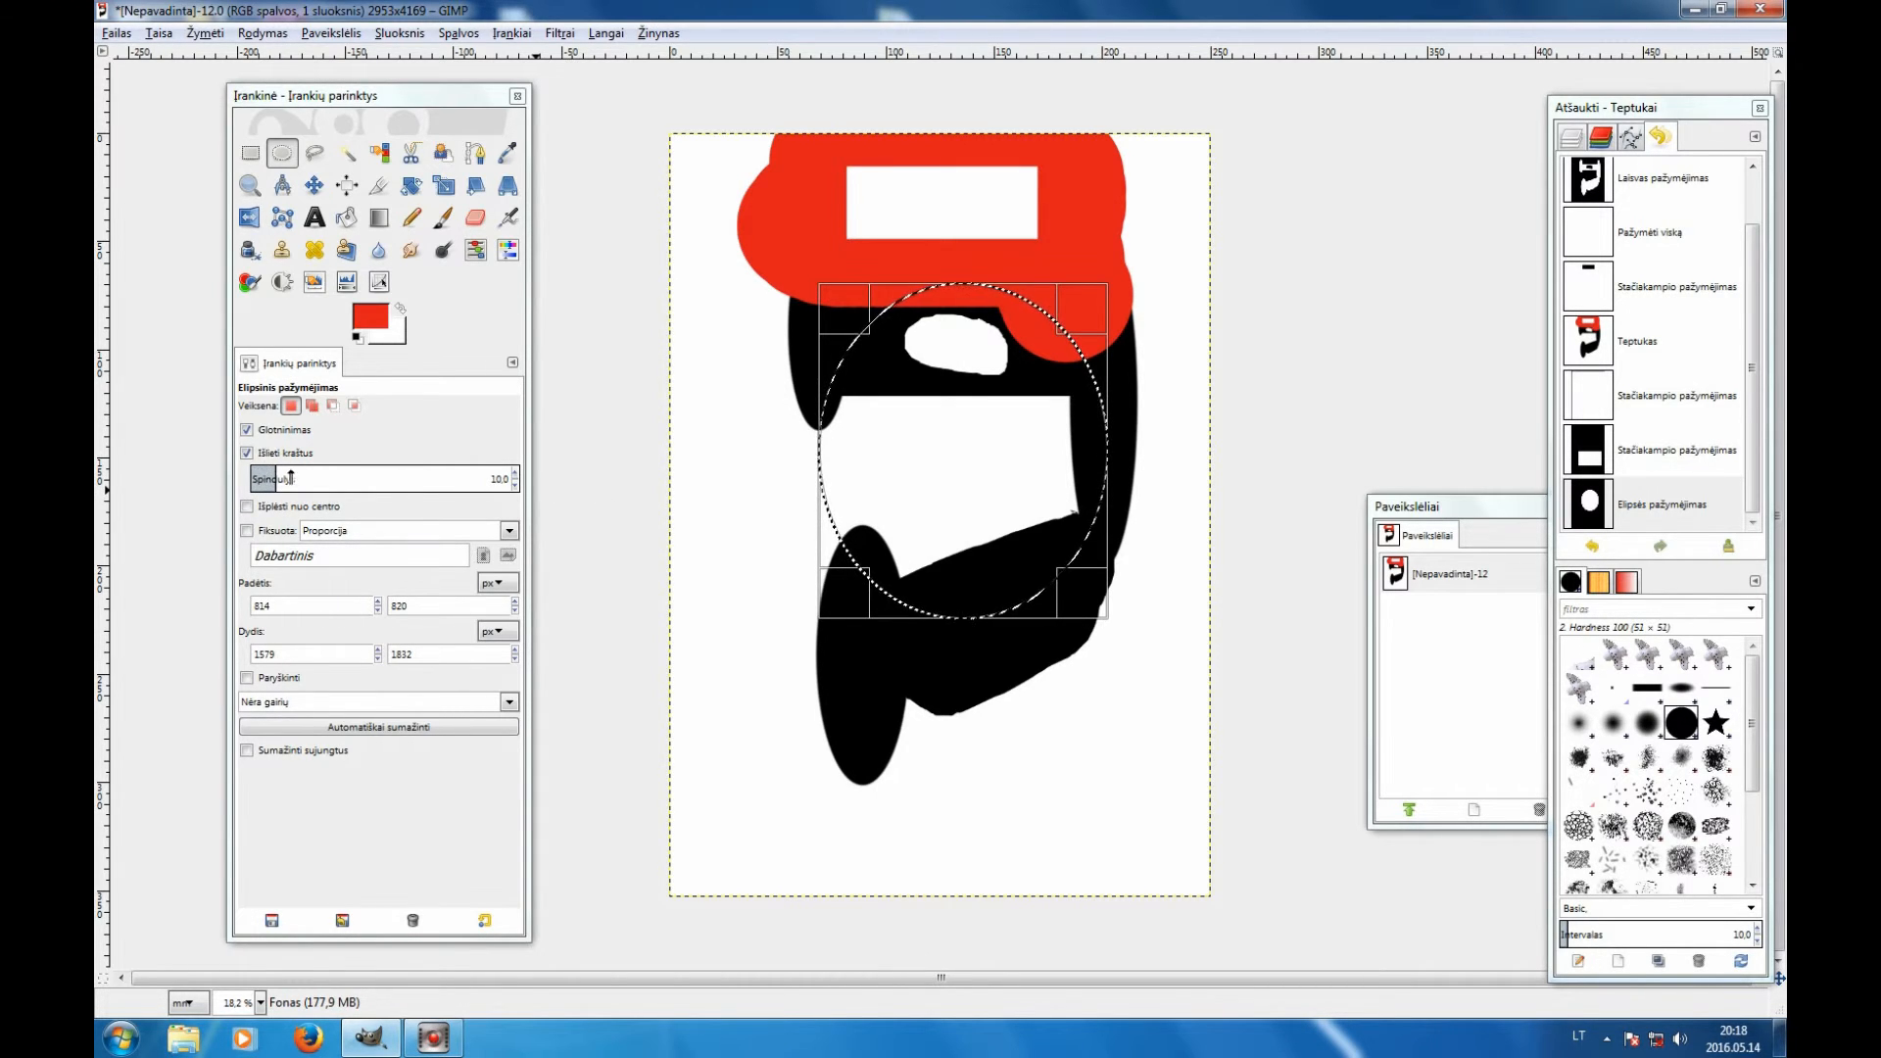
click(275, 475)
drag(275, 475, 501, 479)
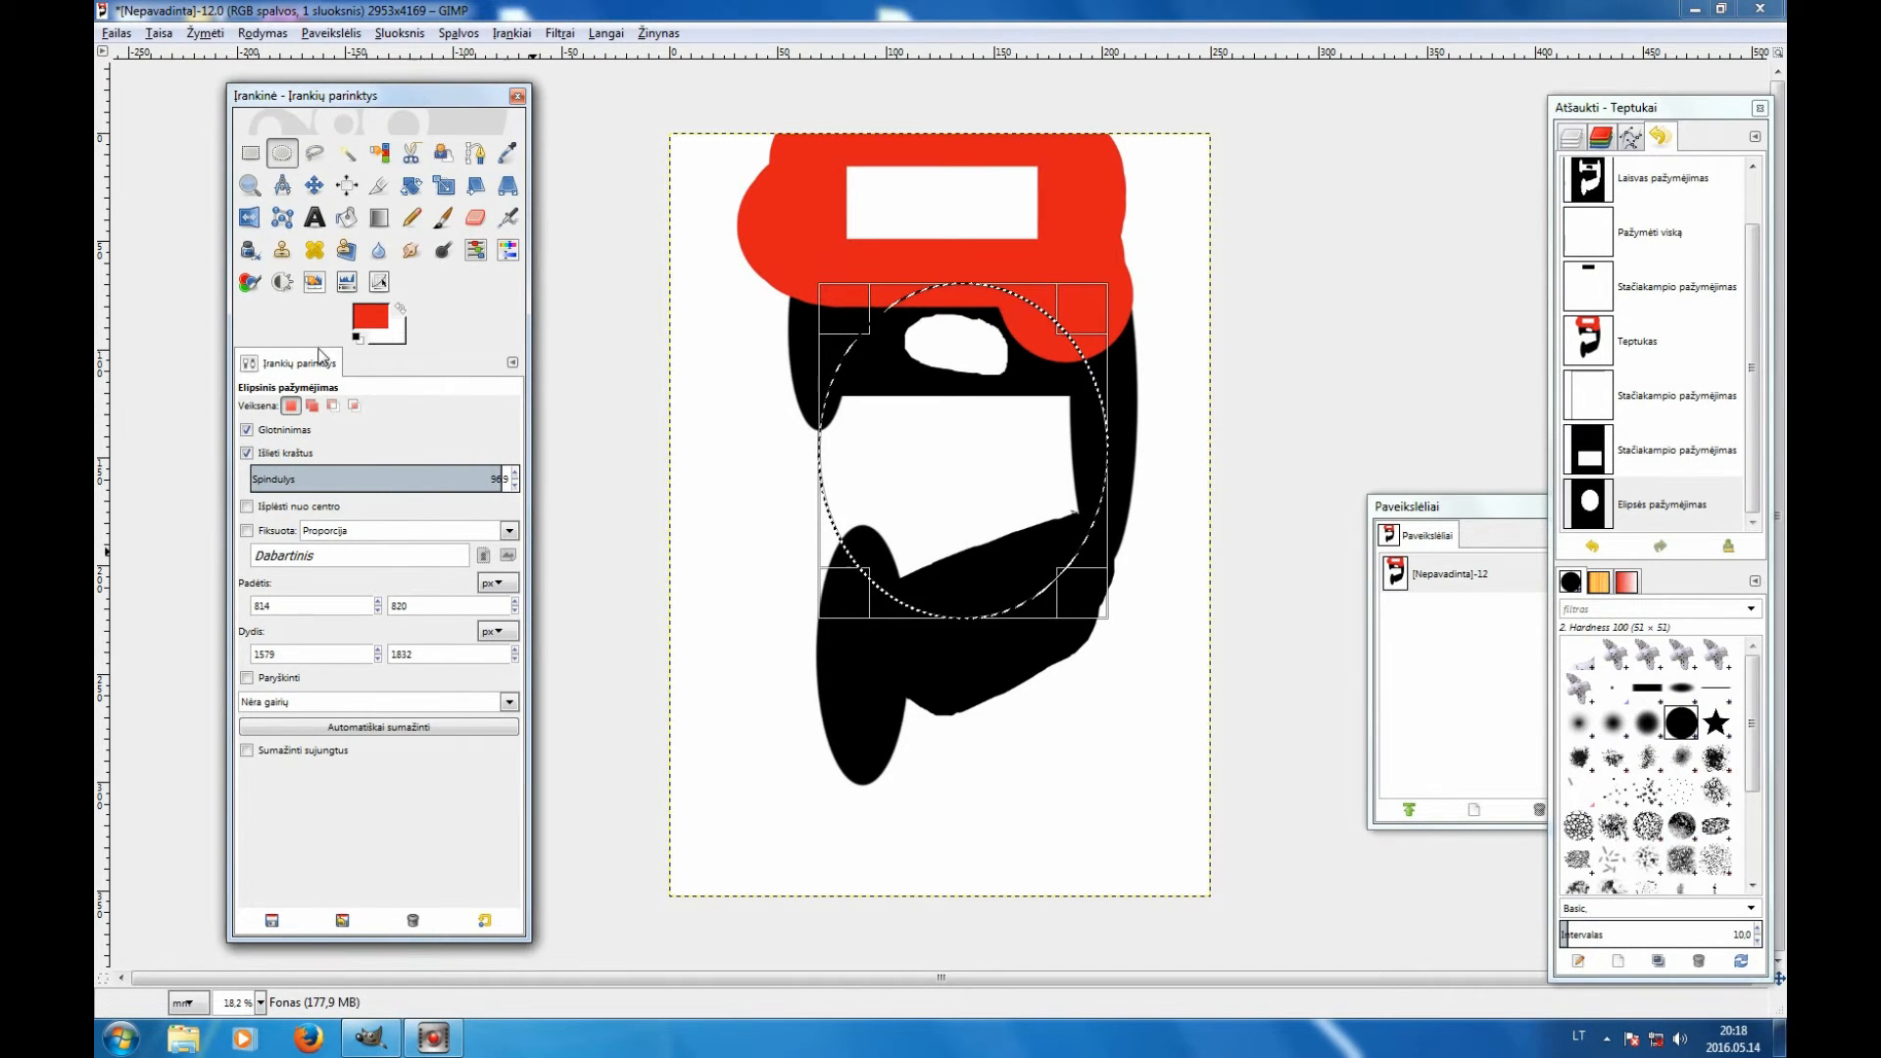
Fill the elliptical selection with red using the Paintbrush
click(442, 217)
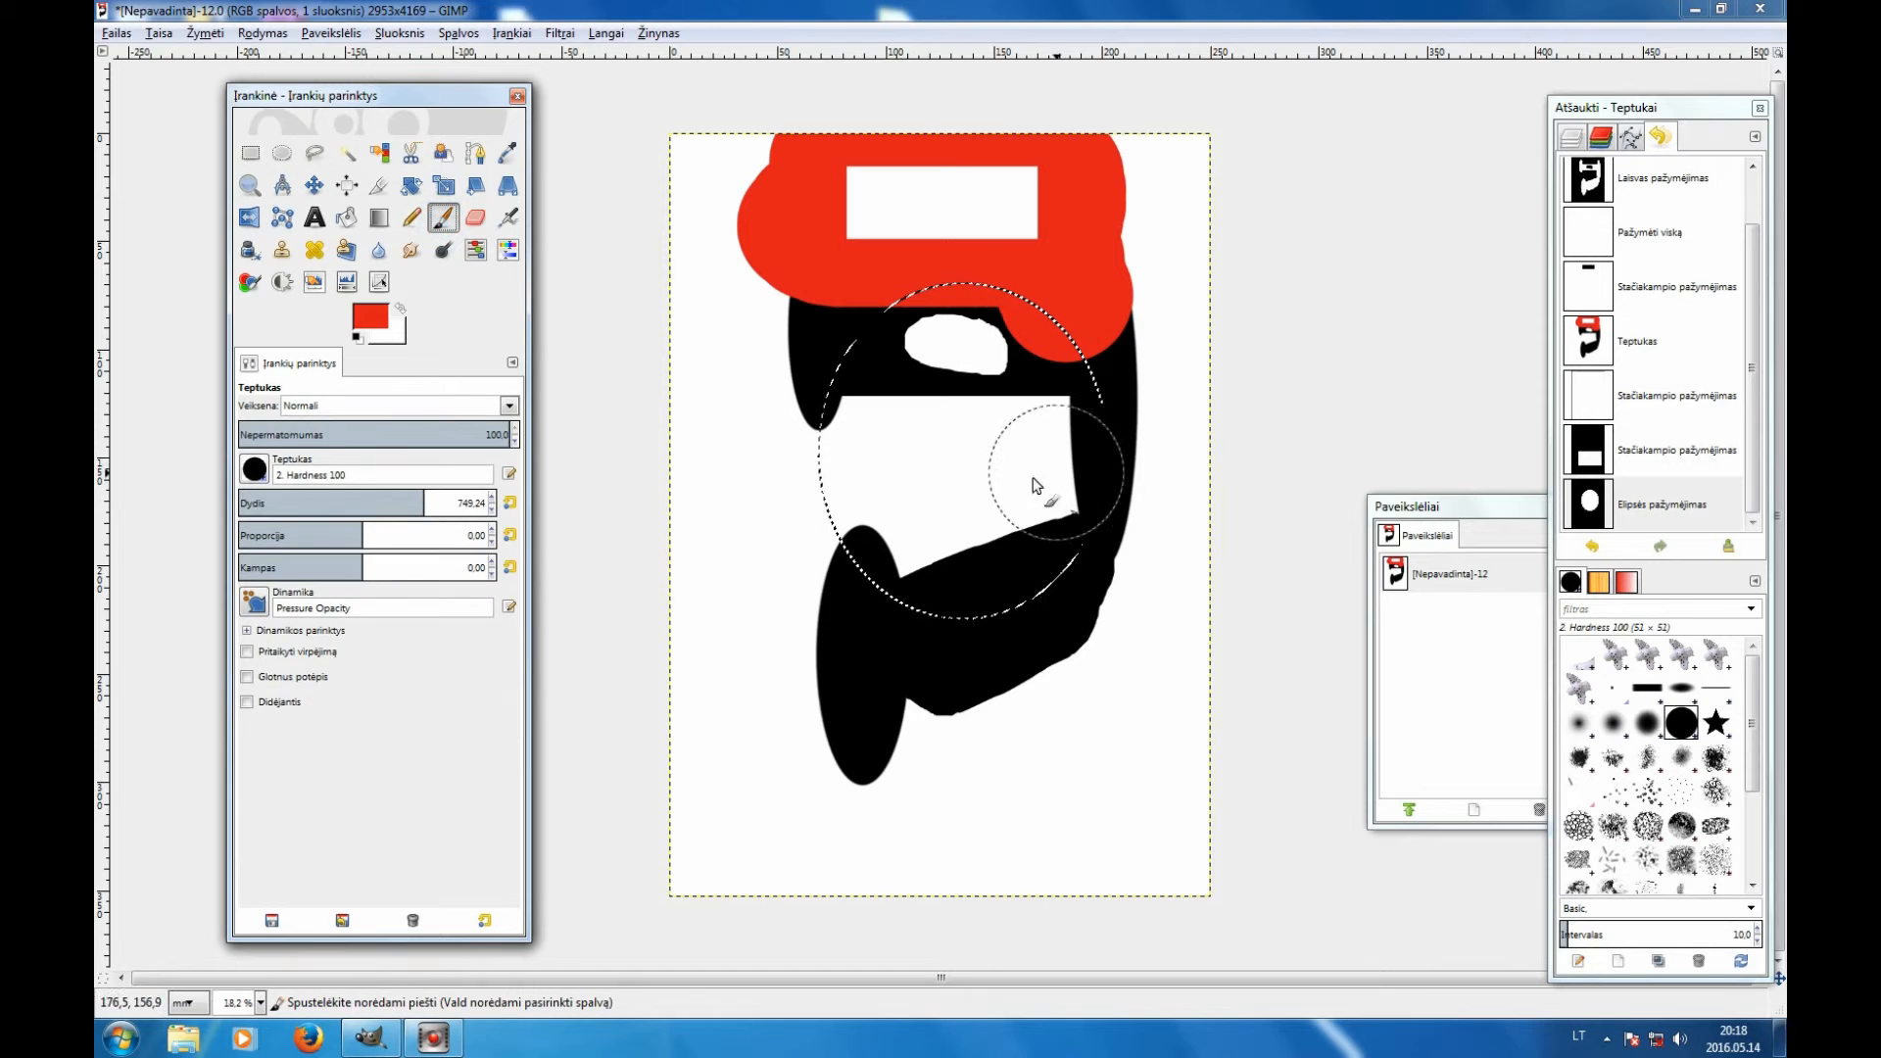
mouse_move(1013, 596)
mouse_down()
mouse_move(885, 550)
mouse_move(830, 470)
mouse_move(839, 366)
mouse_up()
mouse_move(956, 304)
mouse_down()
mouse_move(1071, 504)
mouse_move(913, 391)
mouse_move(578, 557)
mouse_up()
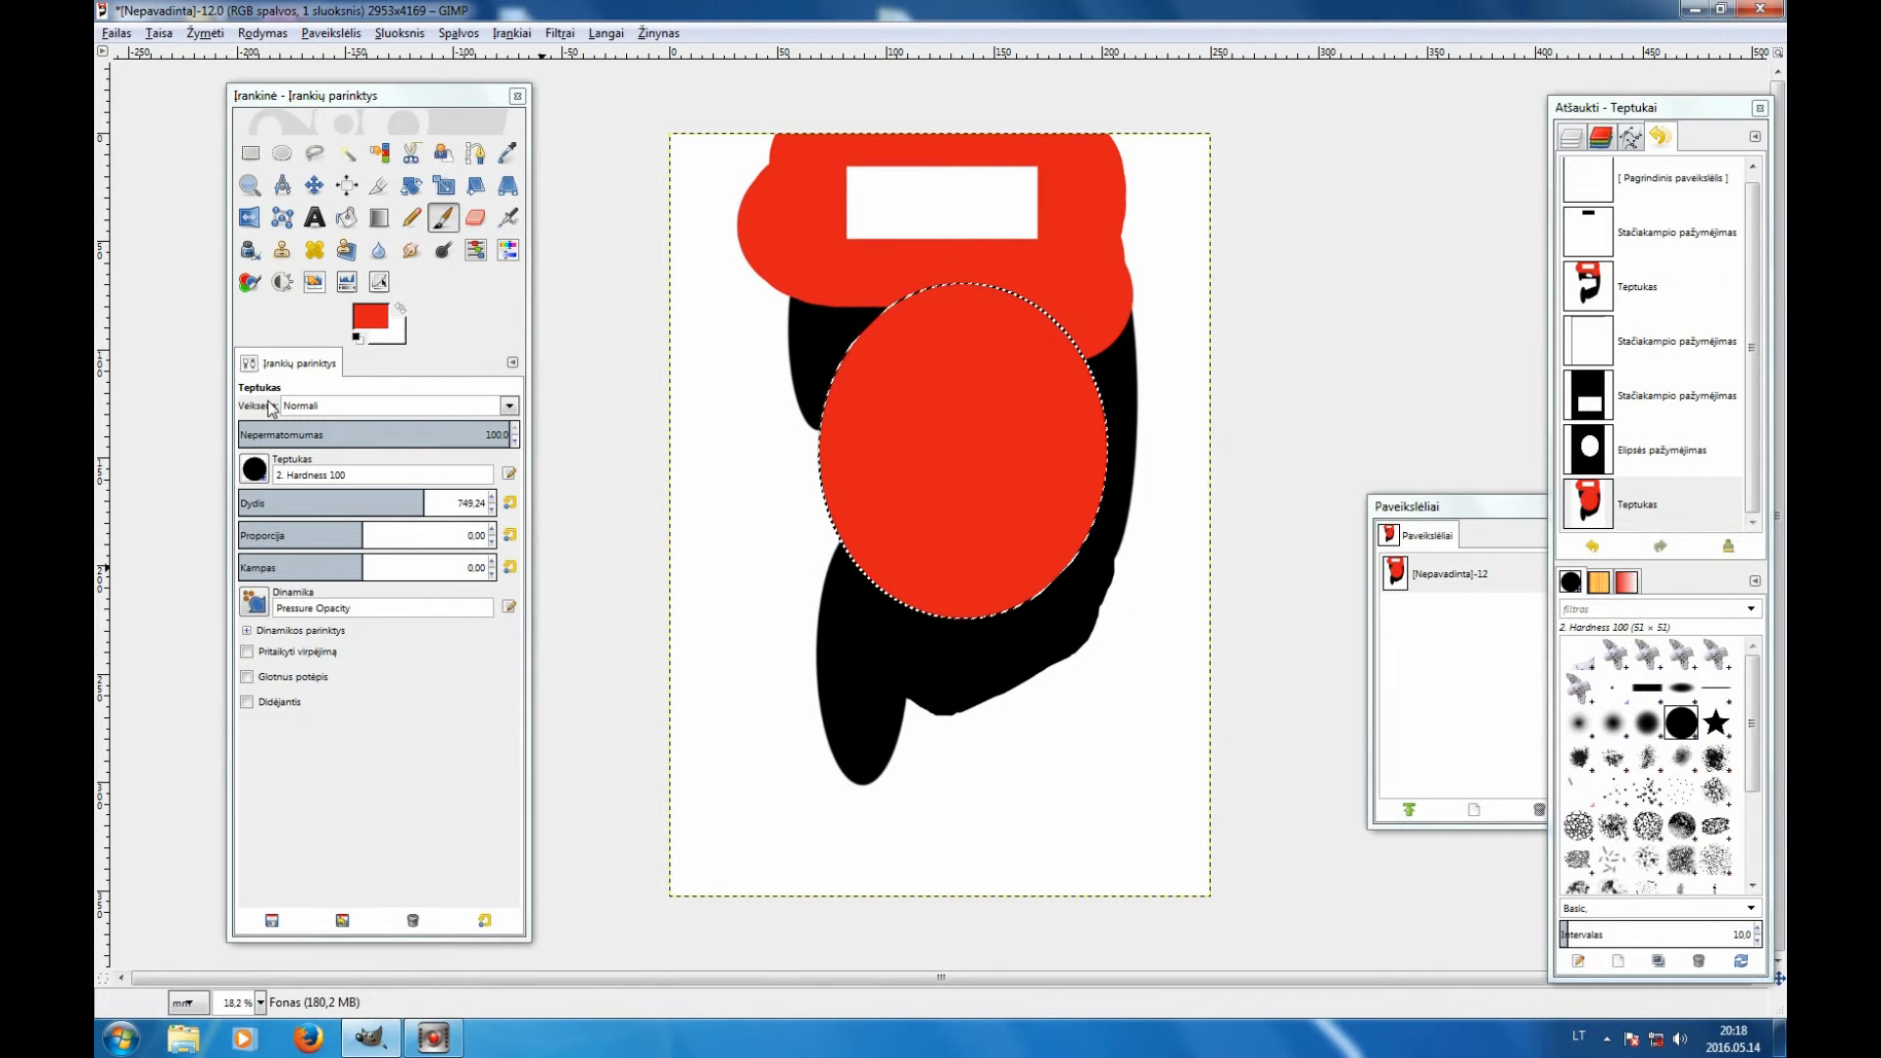
Clear the selection and make a feathered elliptical selection of about 1320 × 1710 px overlapping the left side of the red ellipse
click(250, 153)
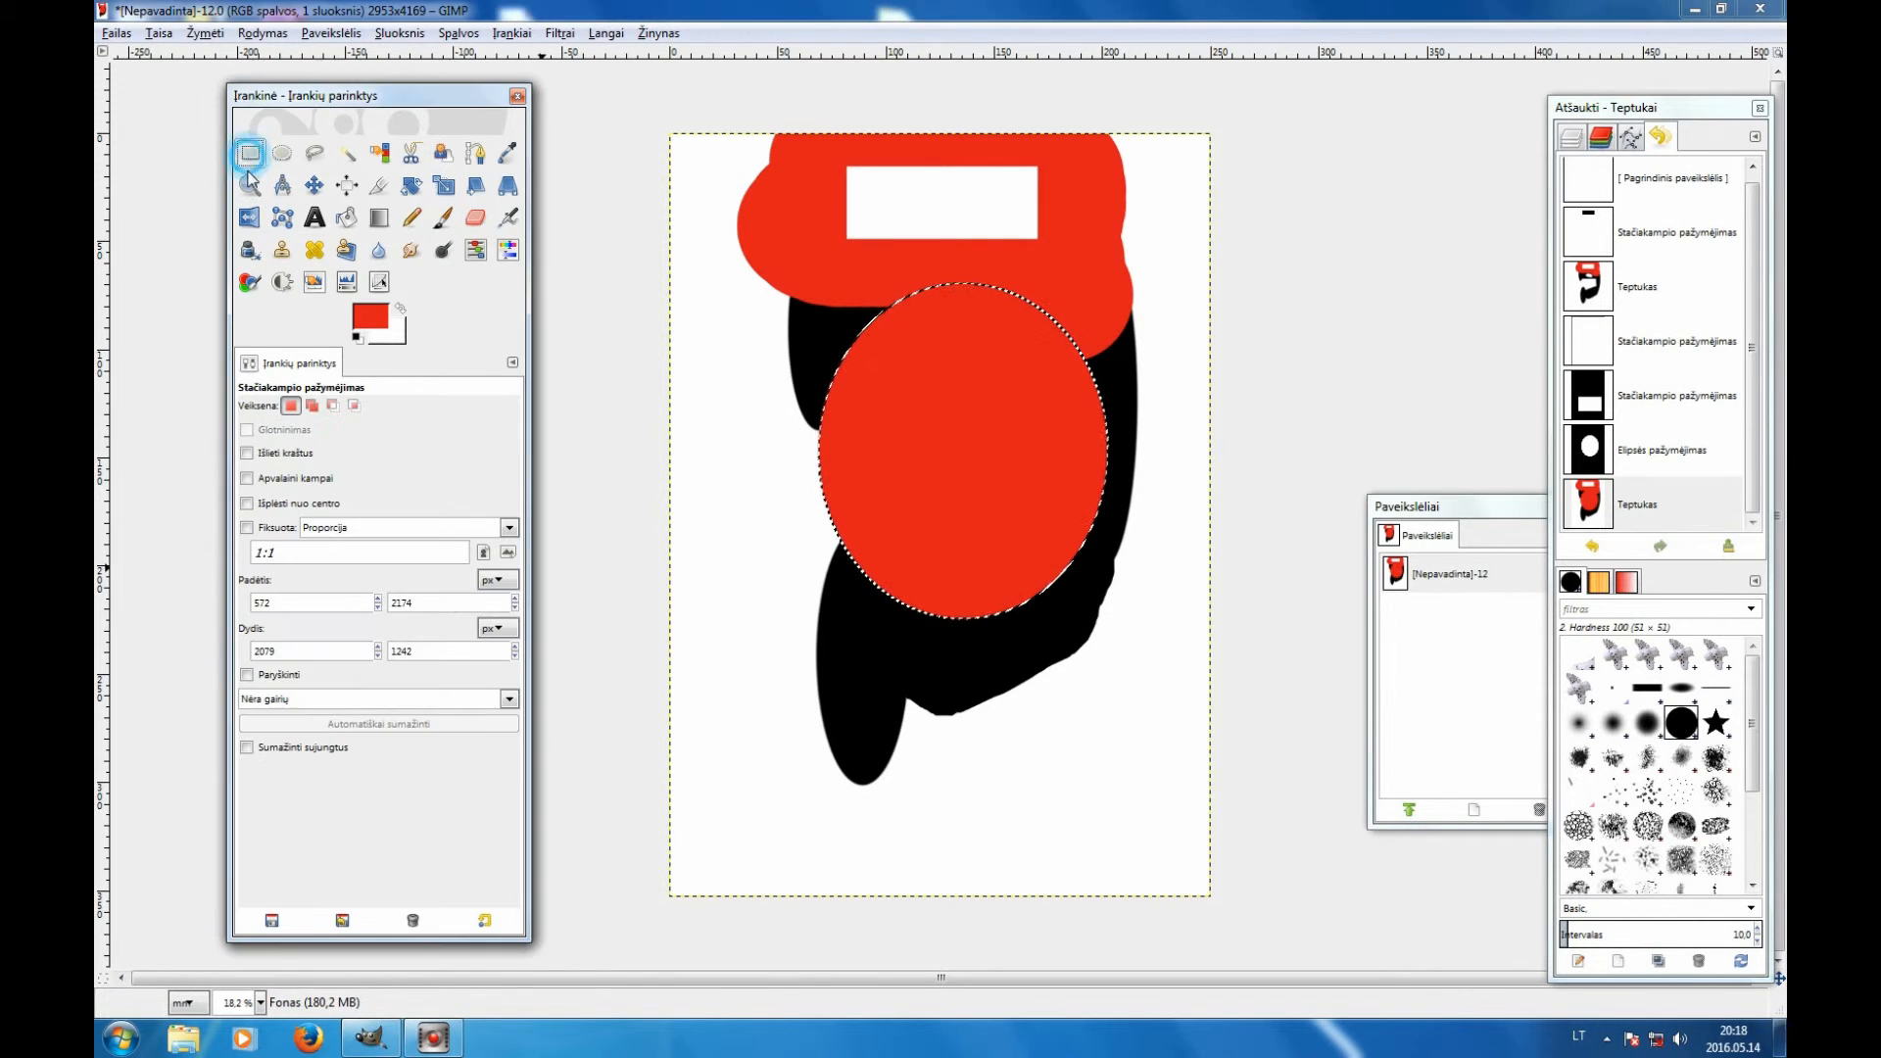
click(736, 509)
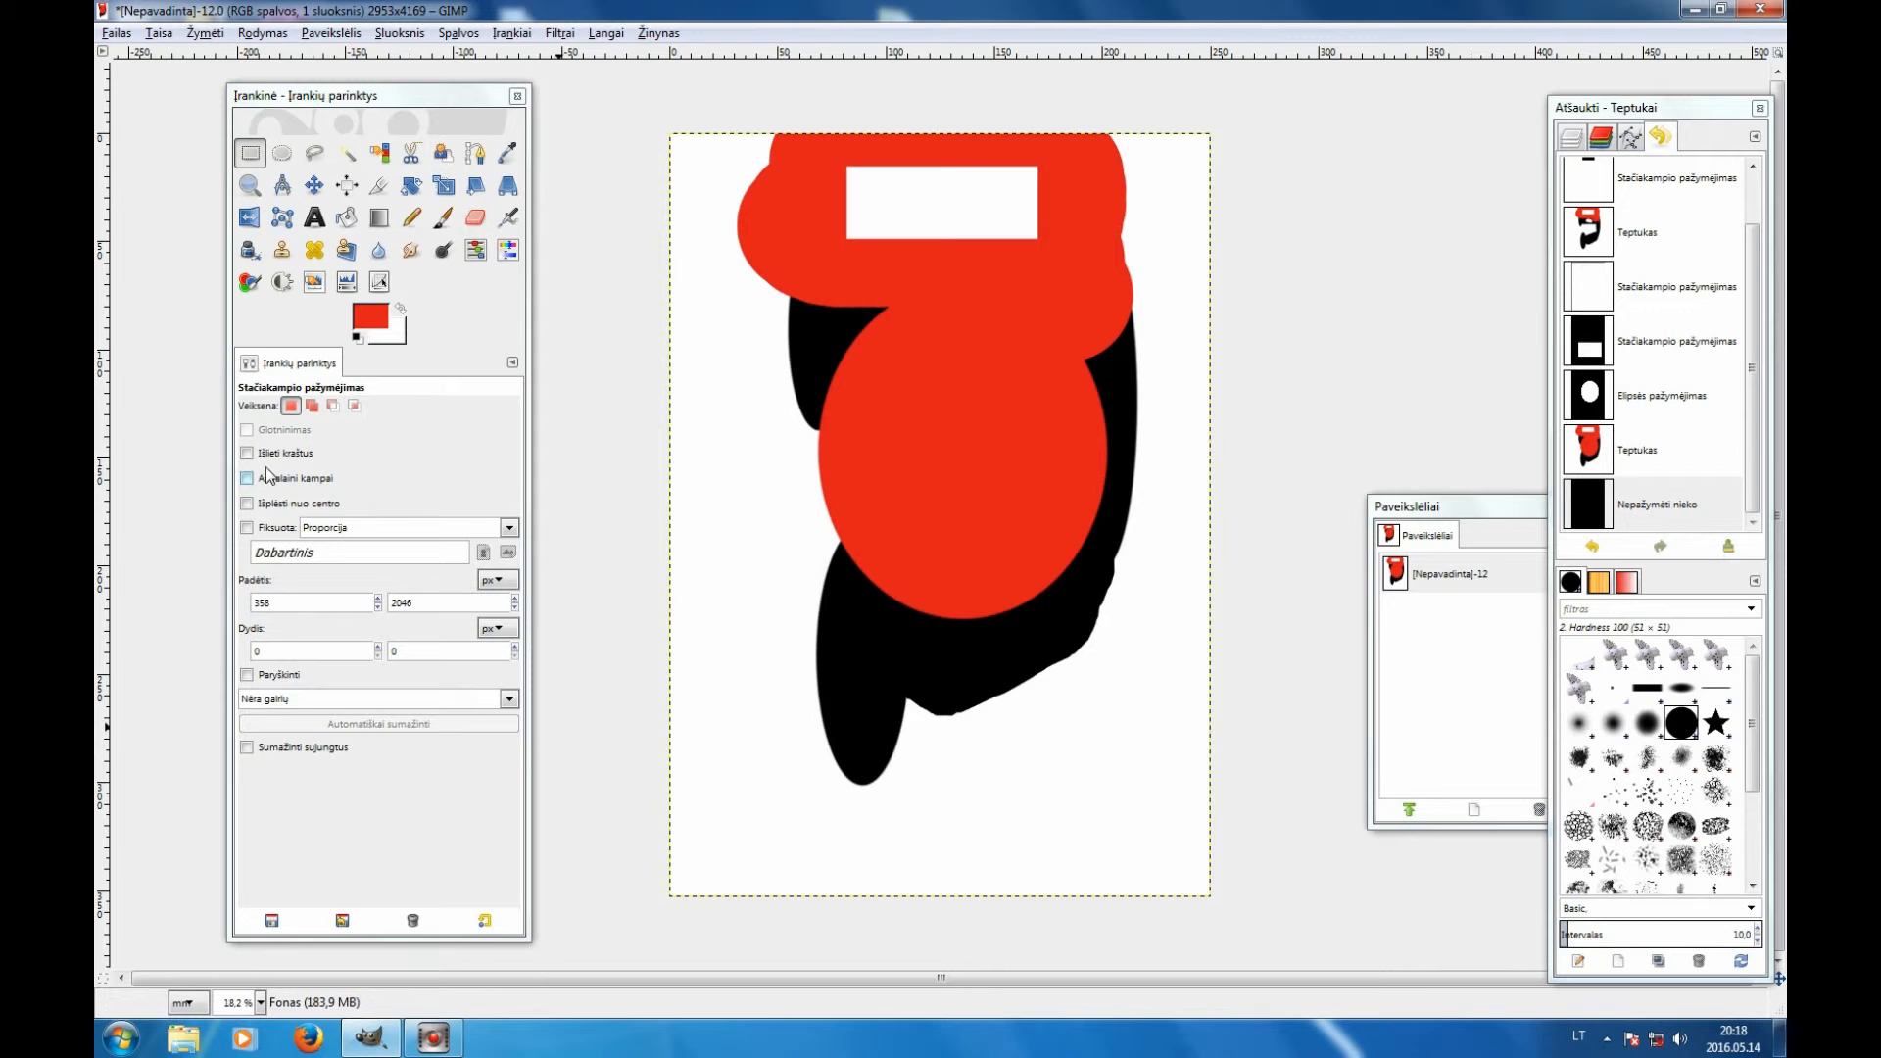
click(283, 154)
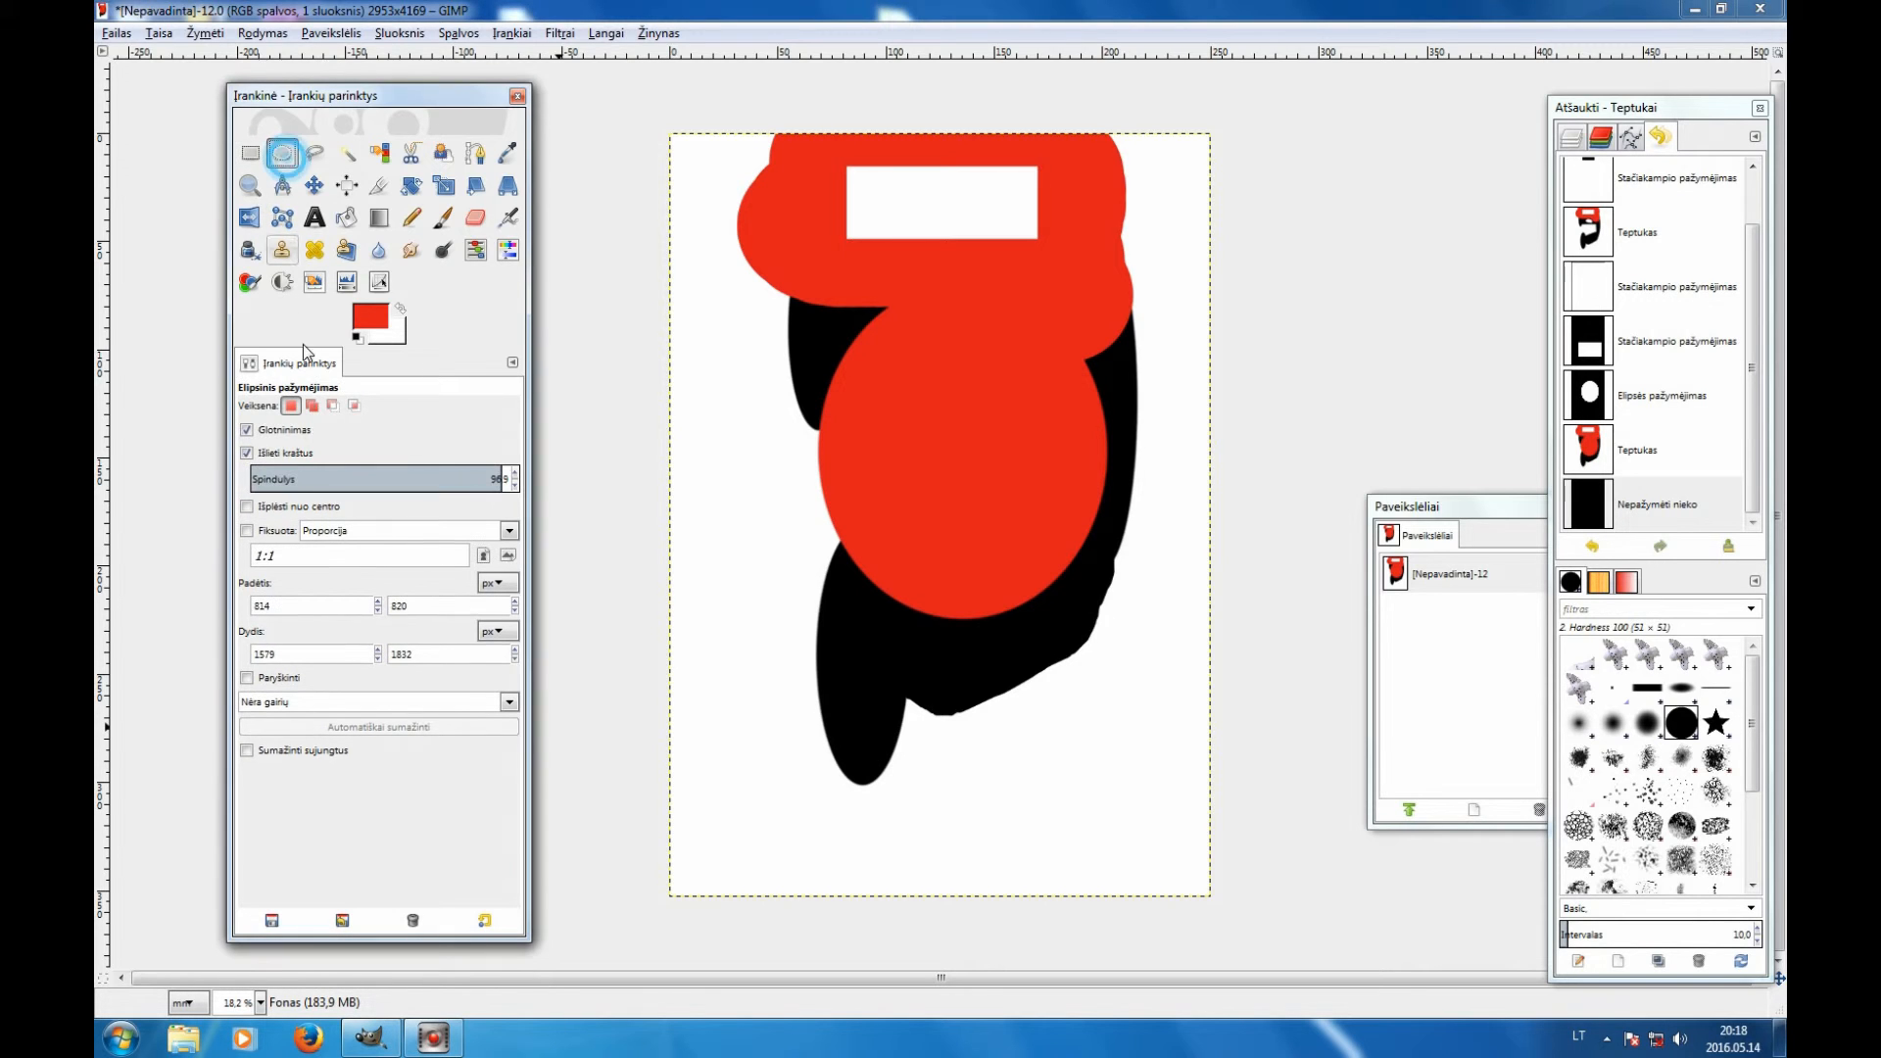
drag(723, 340, 965, 652)
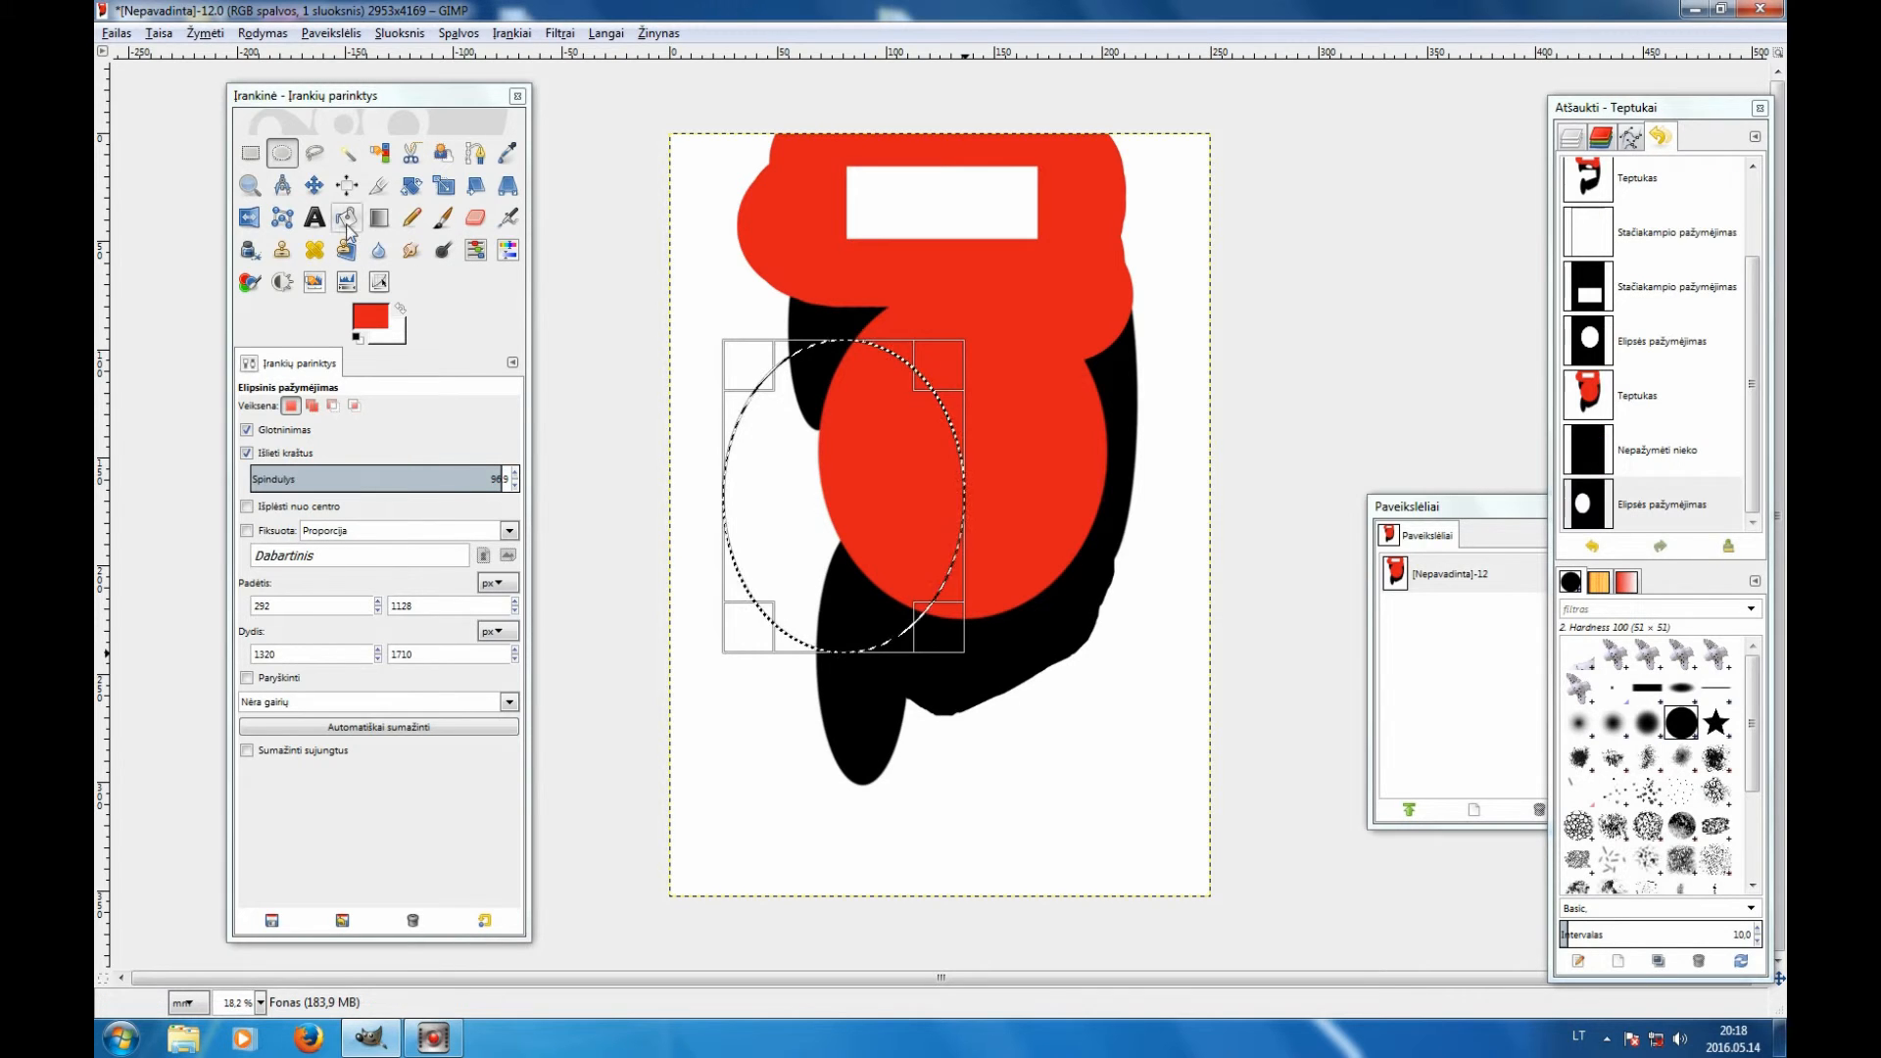
Paint the feathered ellipse red with the Paintbrush and select the whole canvas
click(443, 218)
mouse_move(907, 622)
mouse_down()
mouse_move(730, 549)
mouse_move(774, 411)
mouse_move(959, 522)
mouse_move(832, 439)
mouse_up()
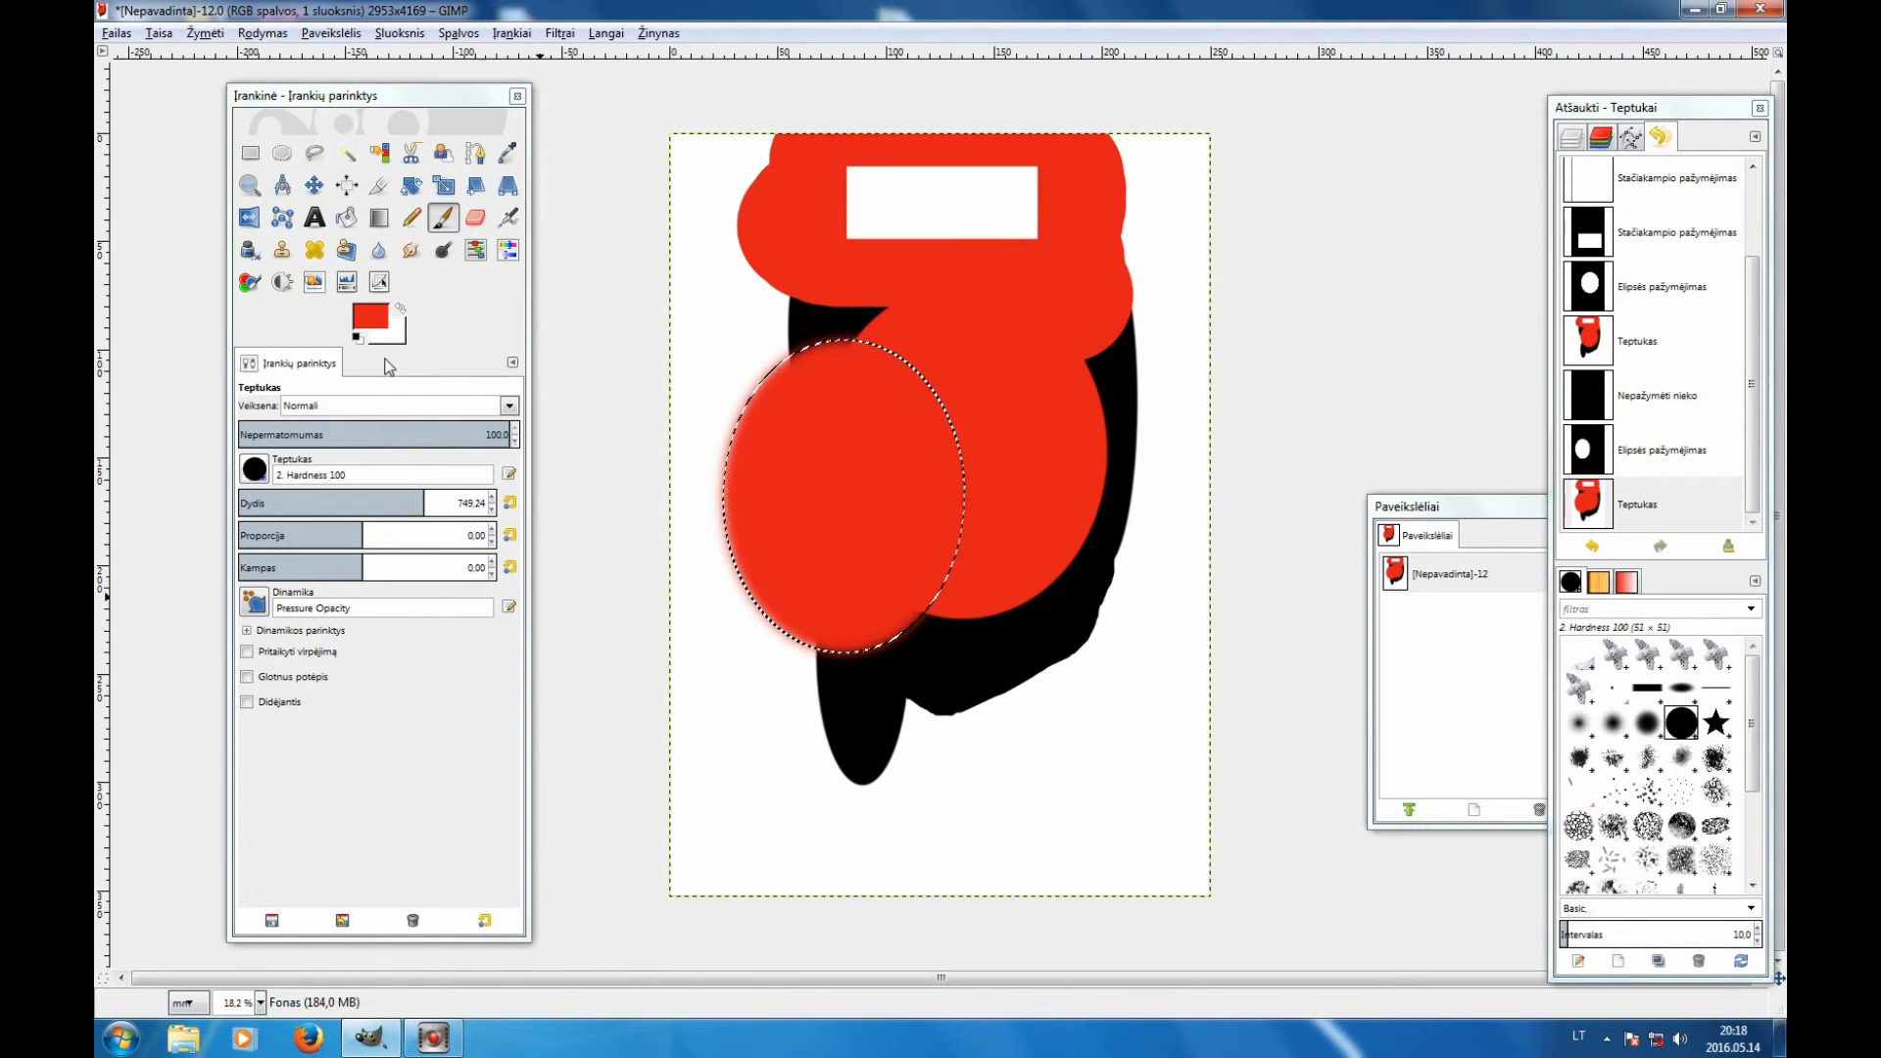
key(ctrl+a)
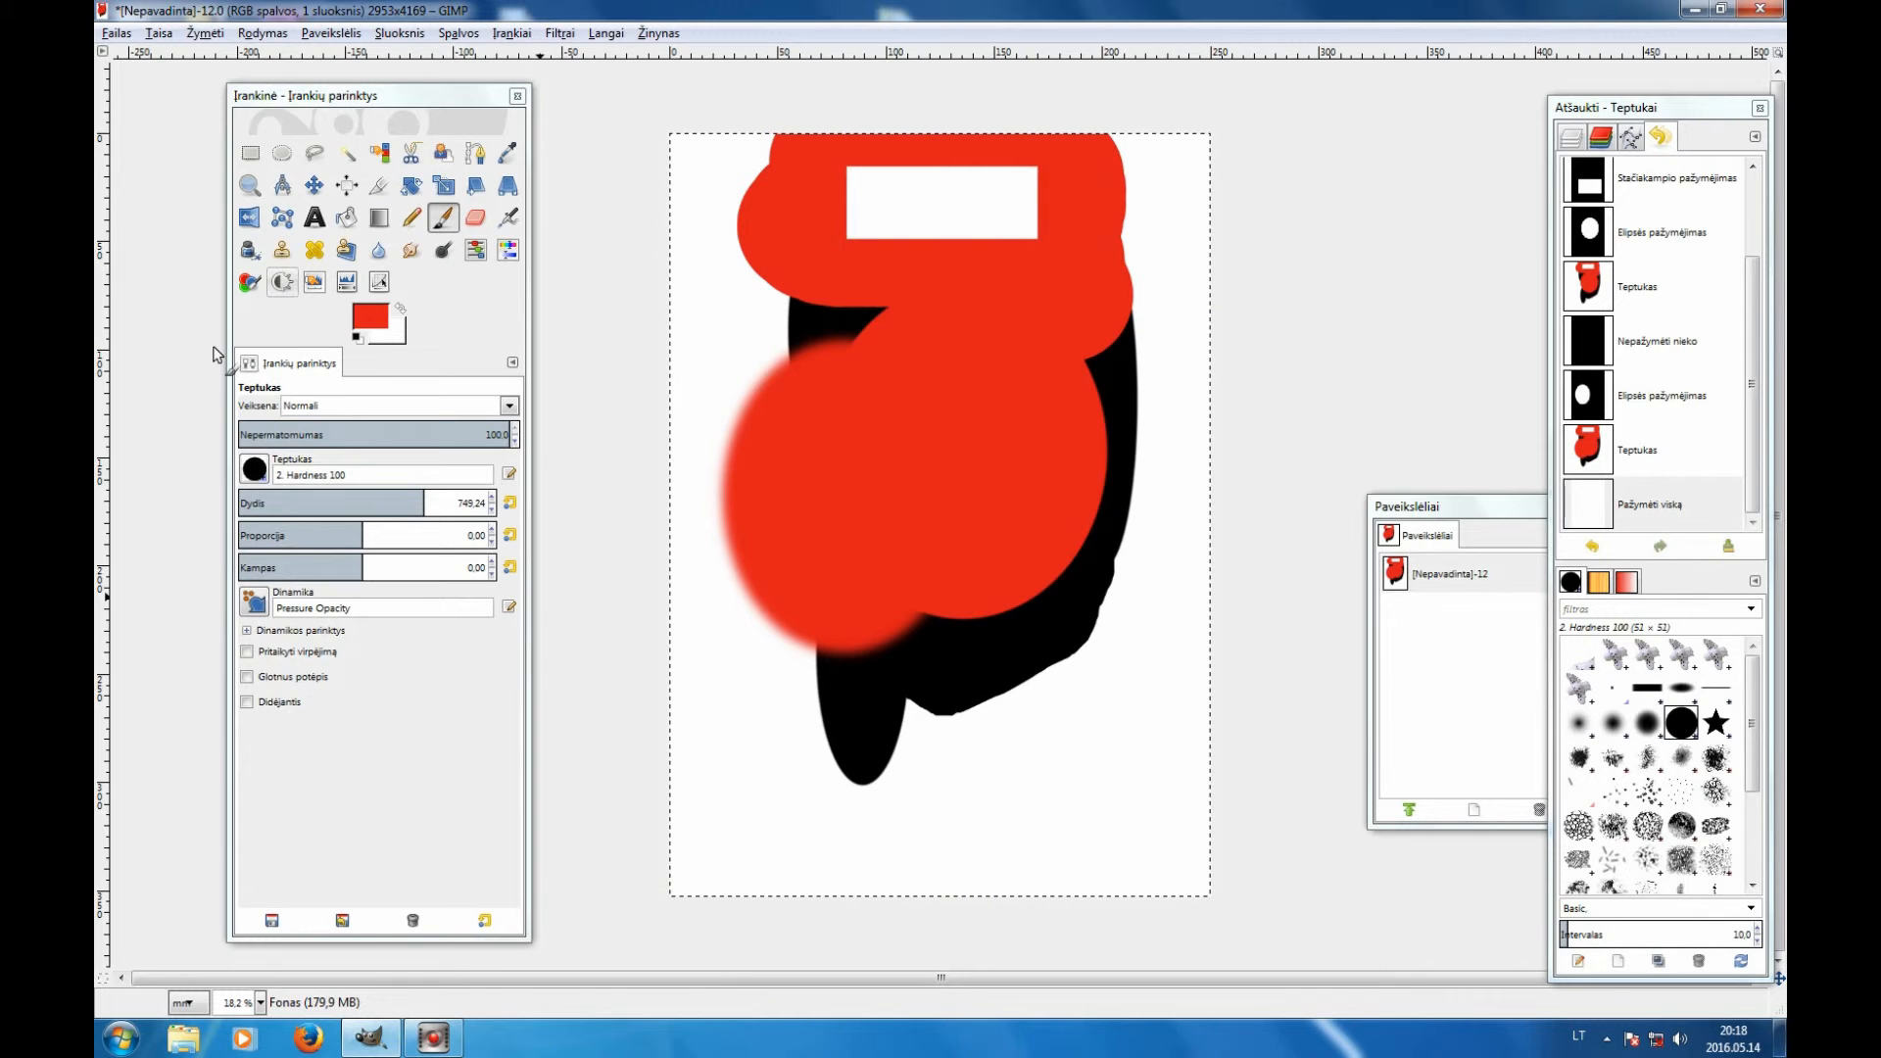
Draw a rectangular selection with rounded corners of about 1788 × 1177 px over the red ellipses and set its corner radius to 100
click(250, 152)
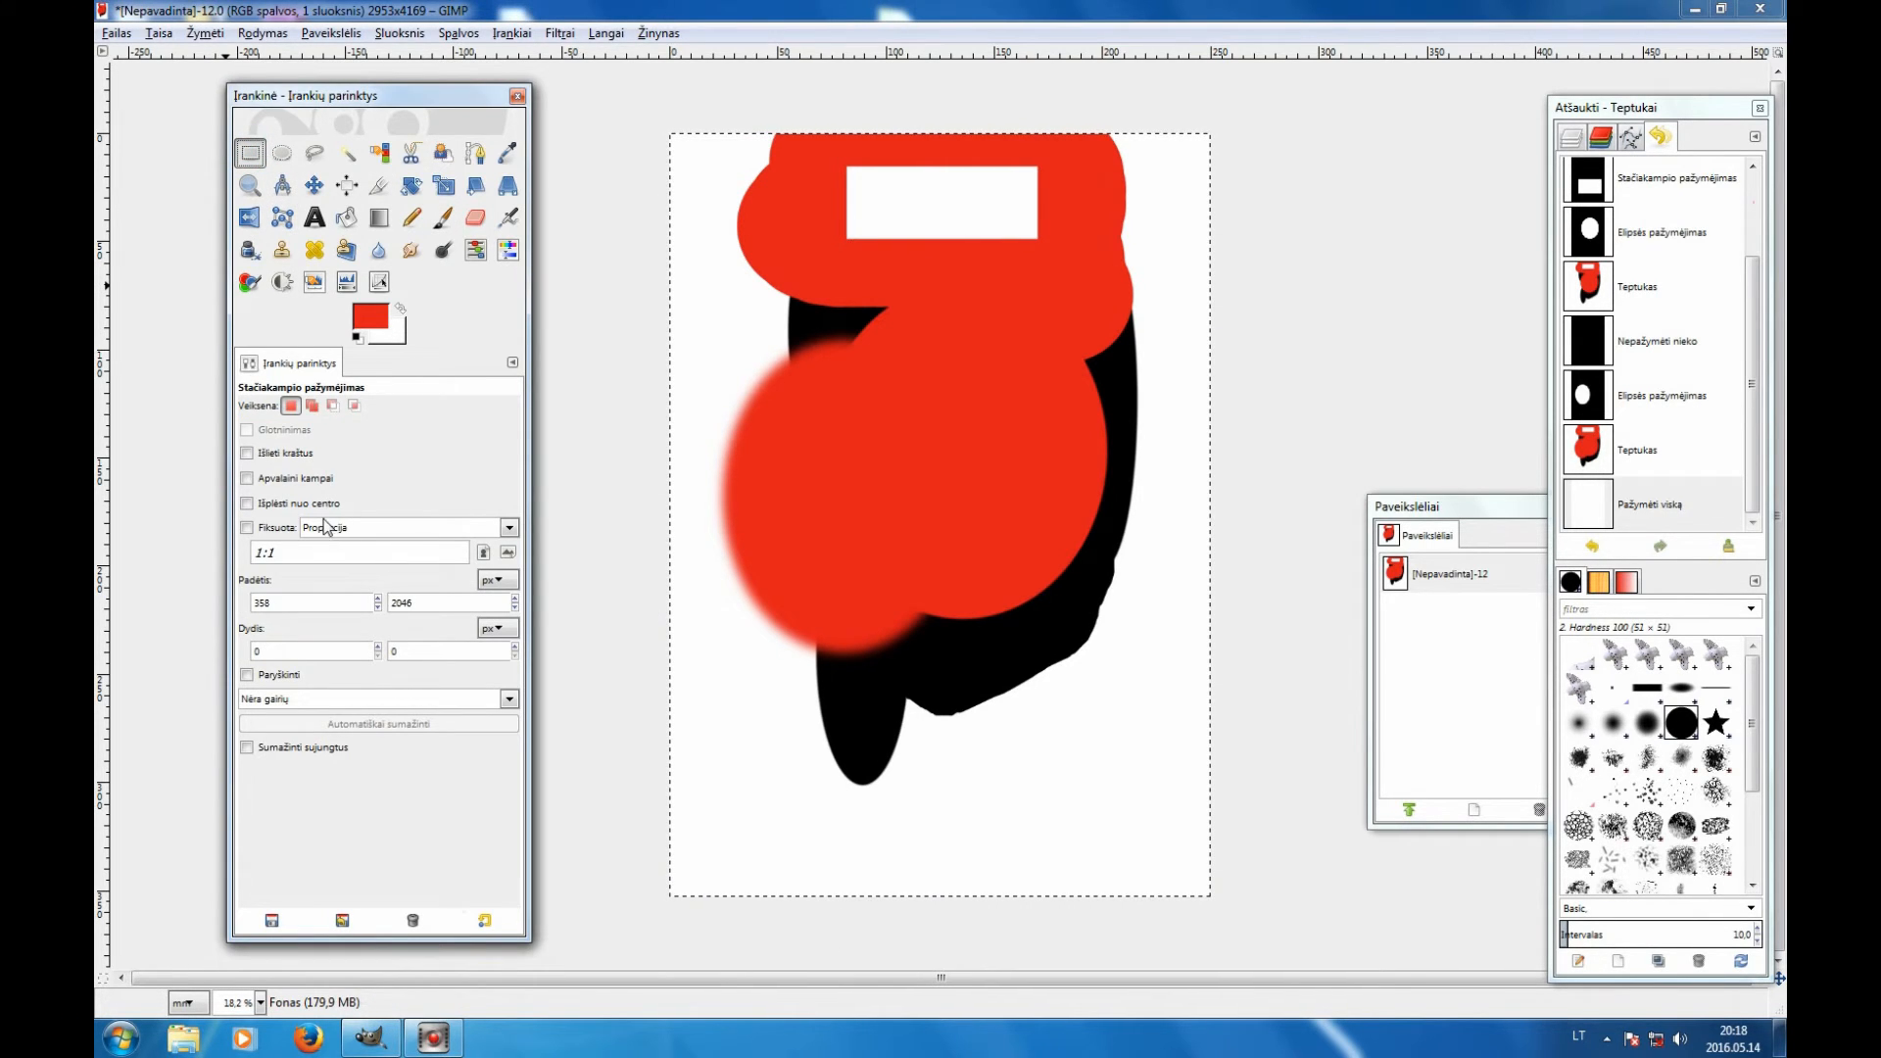
click(247, 480)
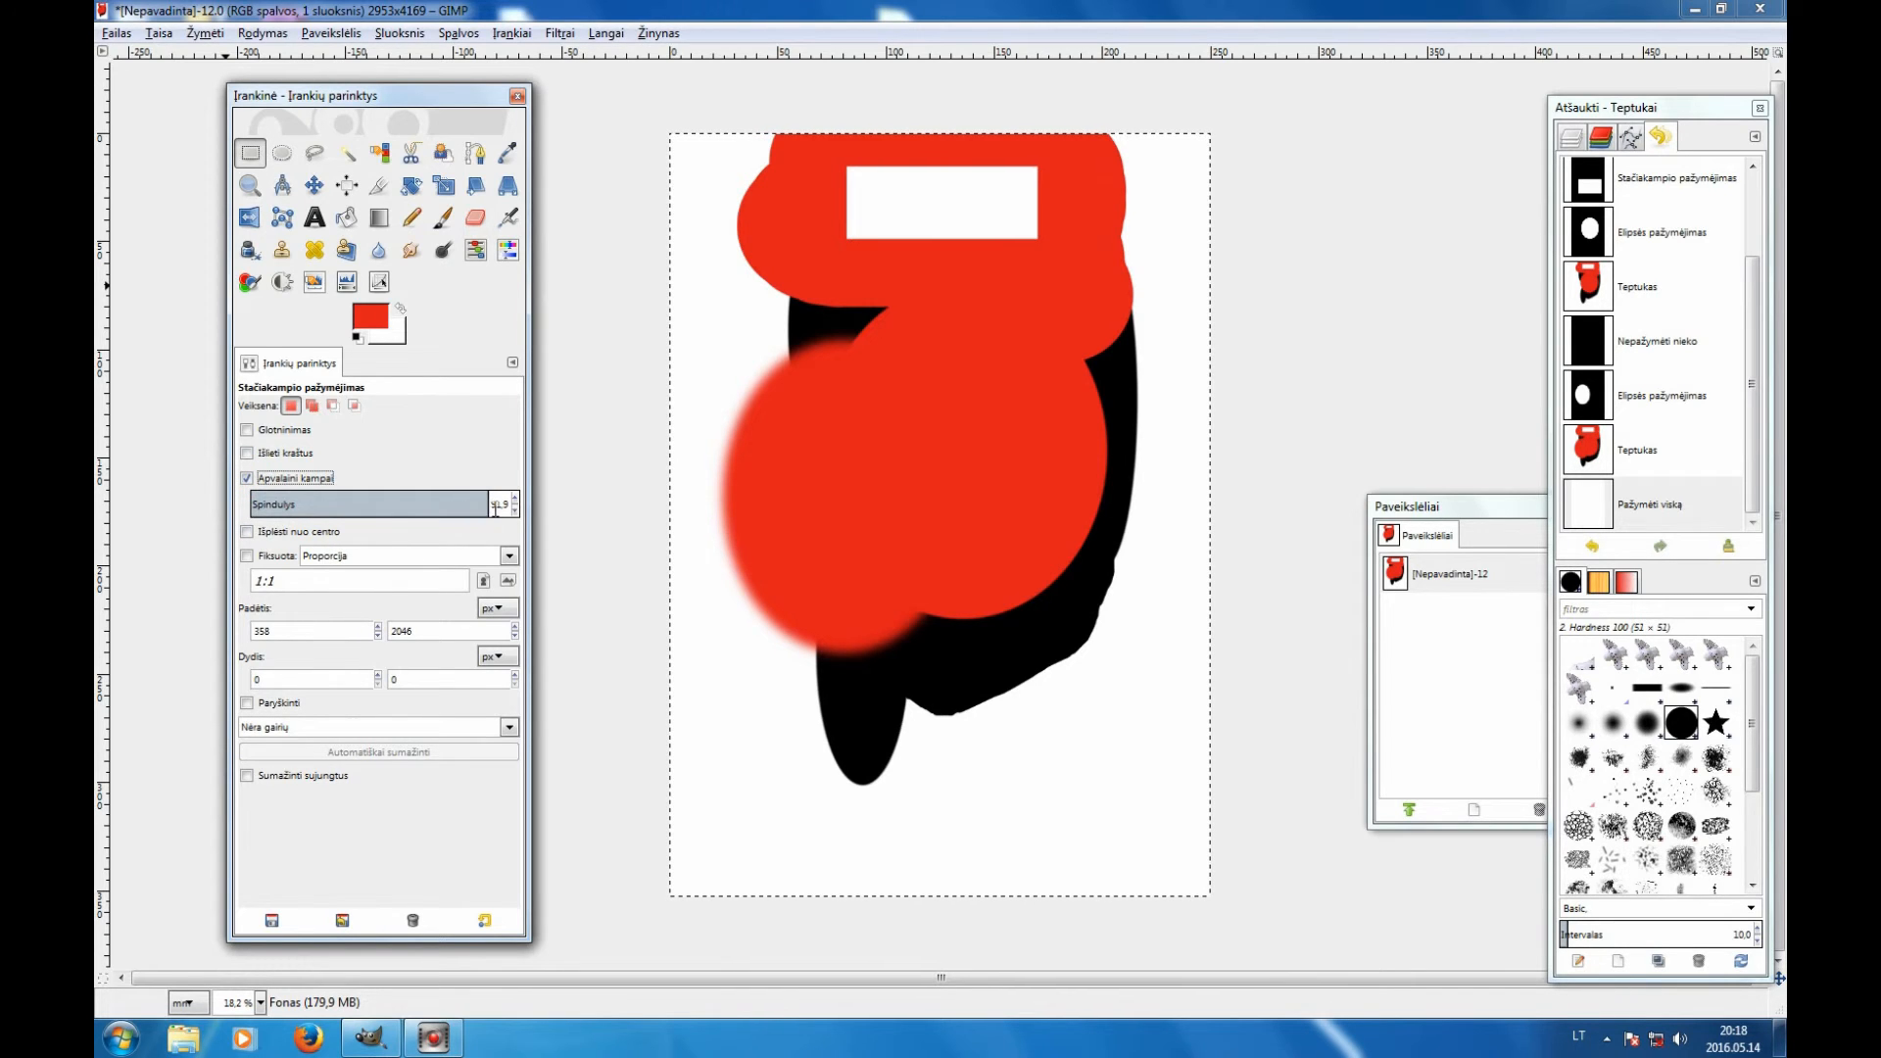
drag(753, 444, 1082, 664)
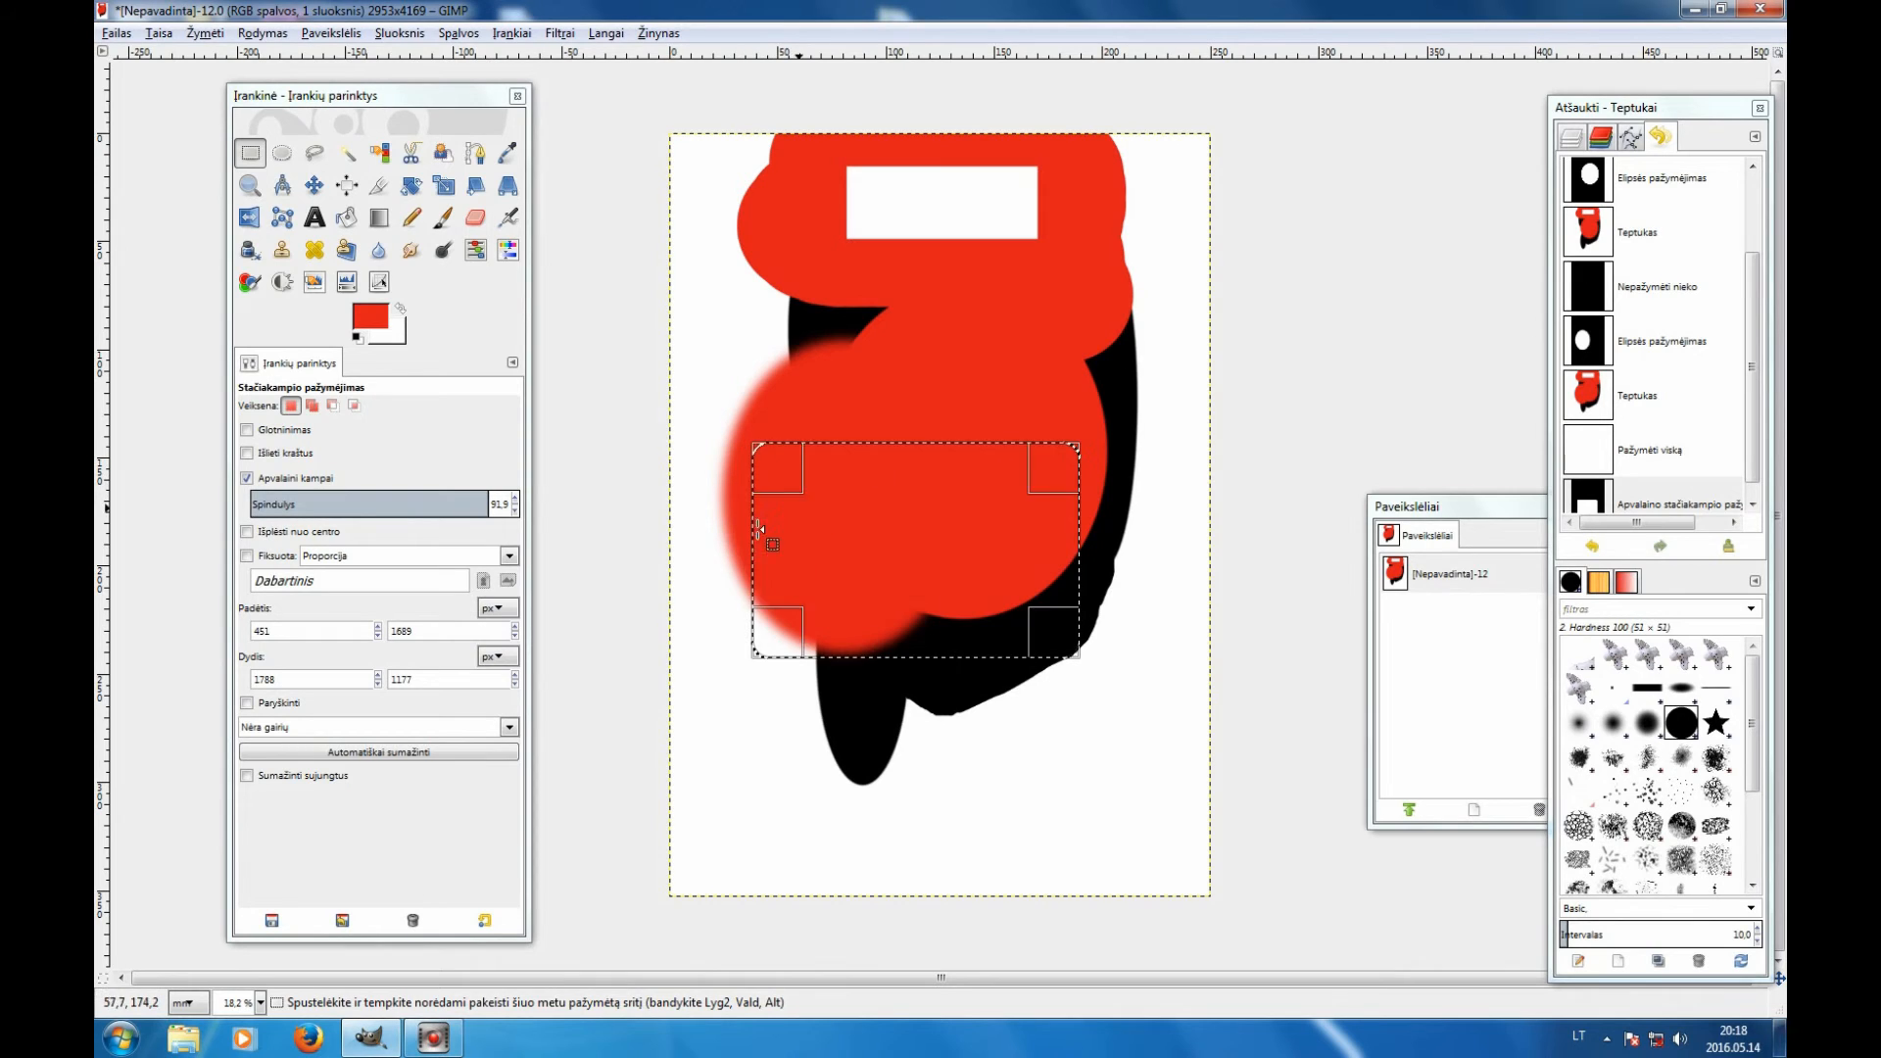
click(516, 501)
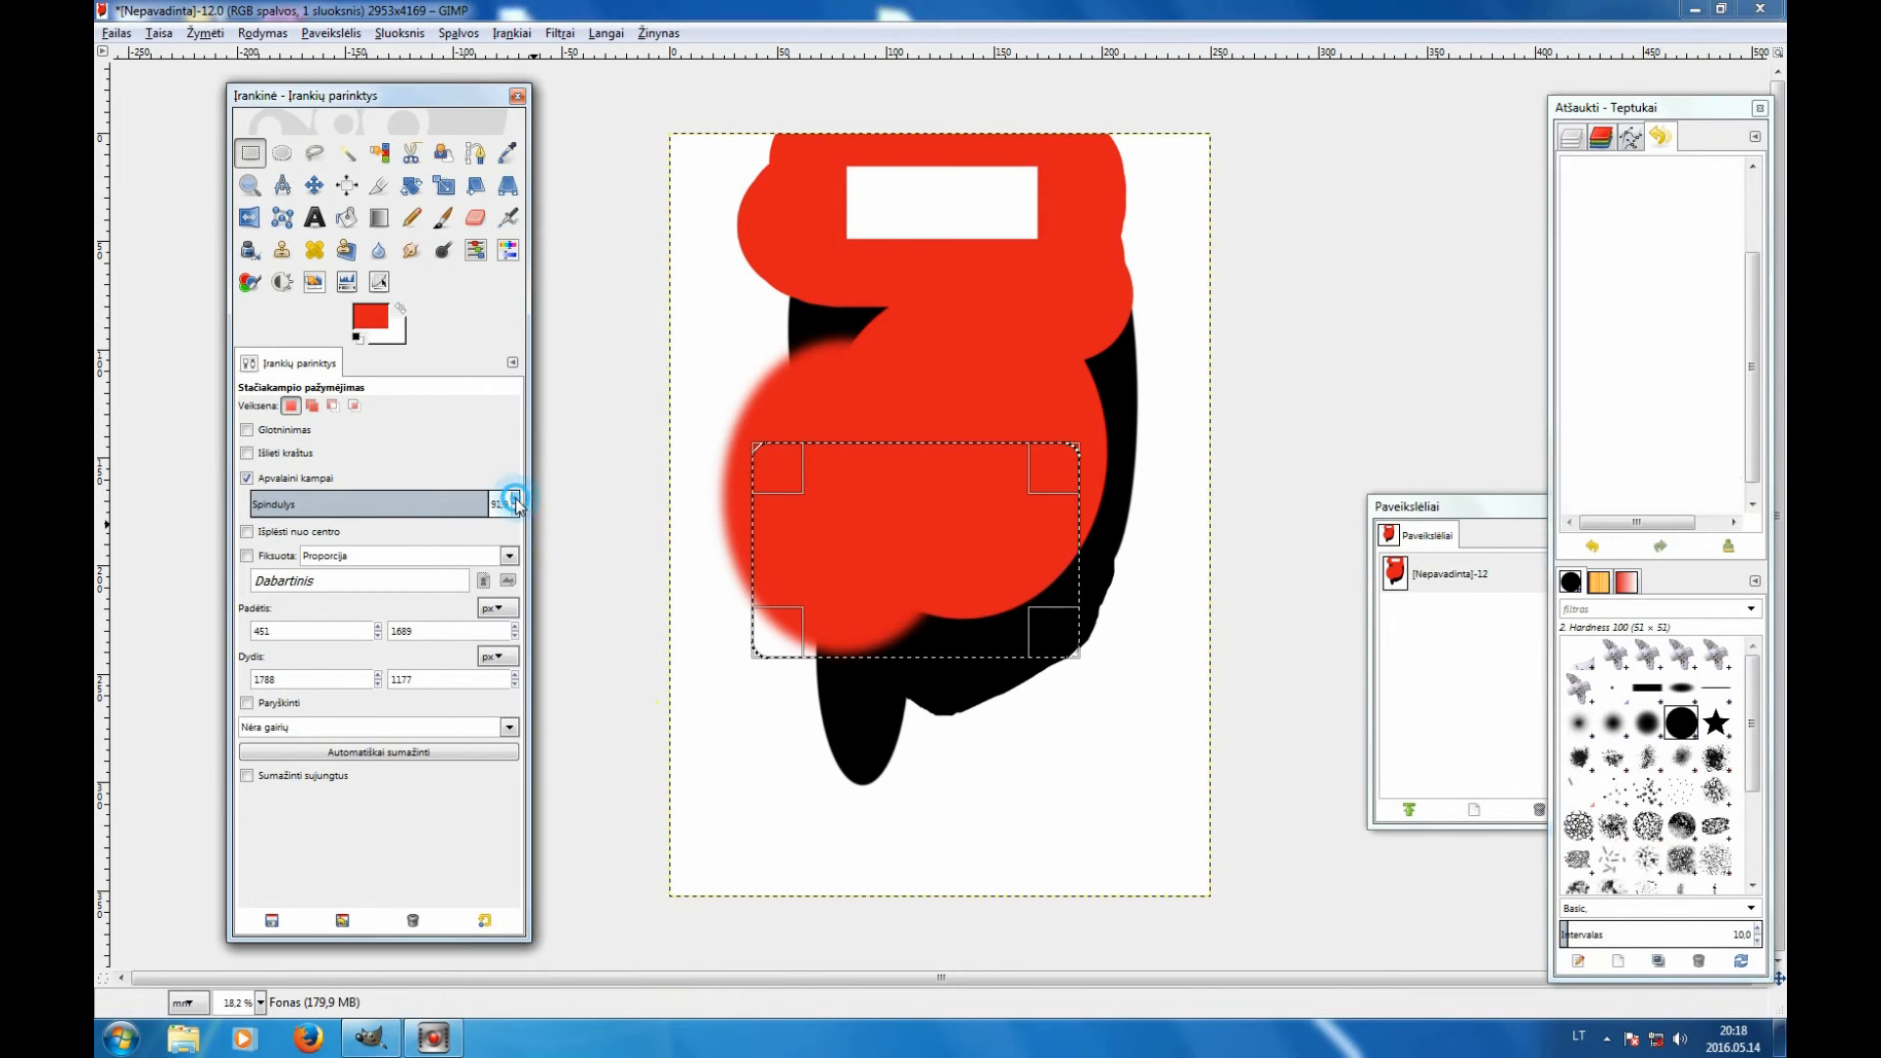
click(516, 499)
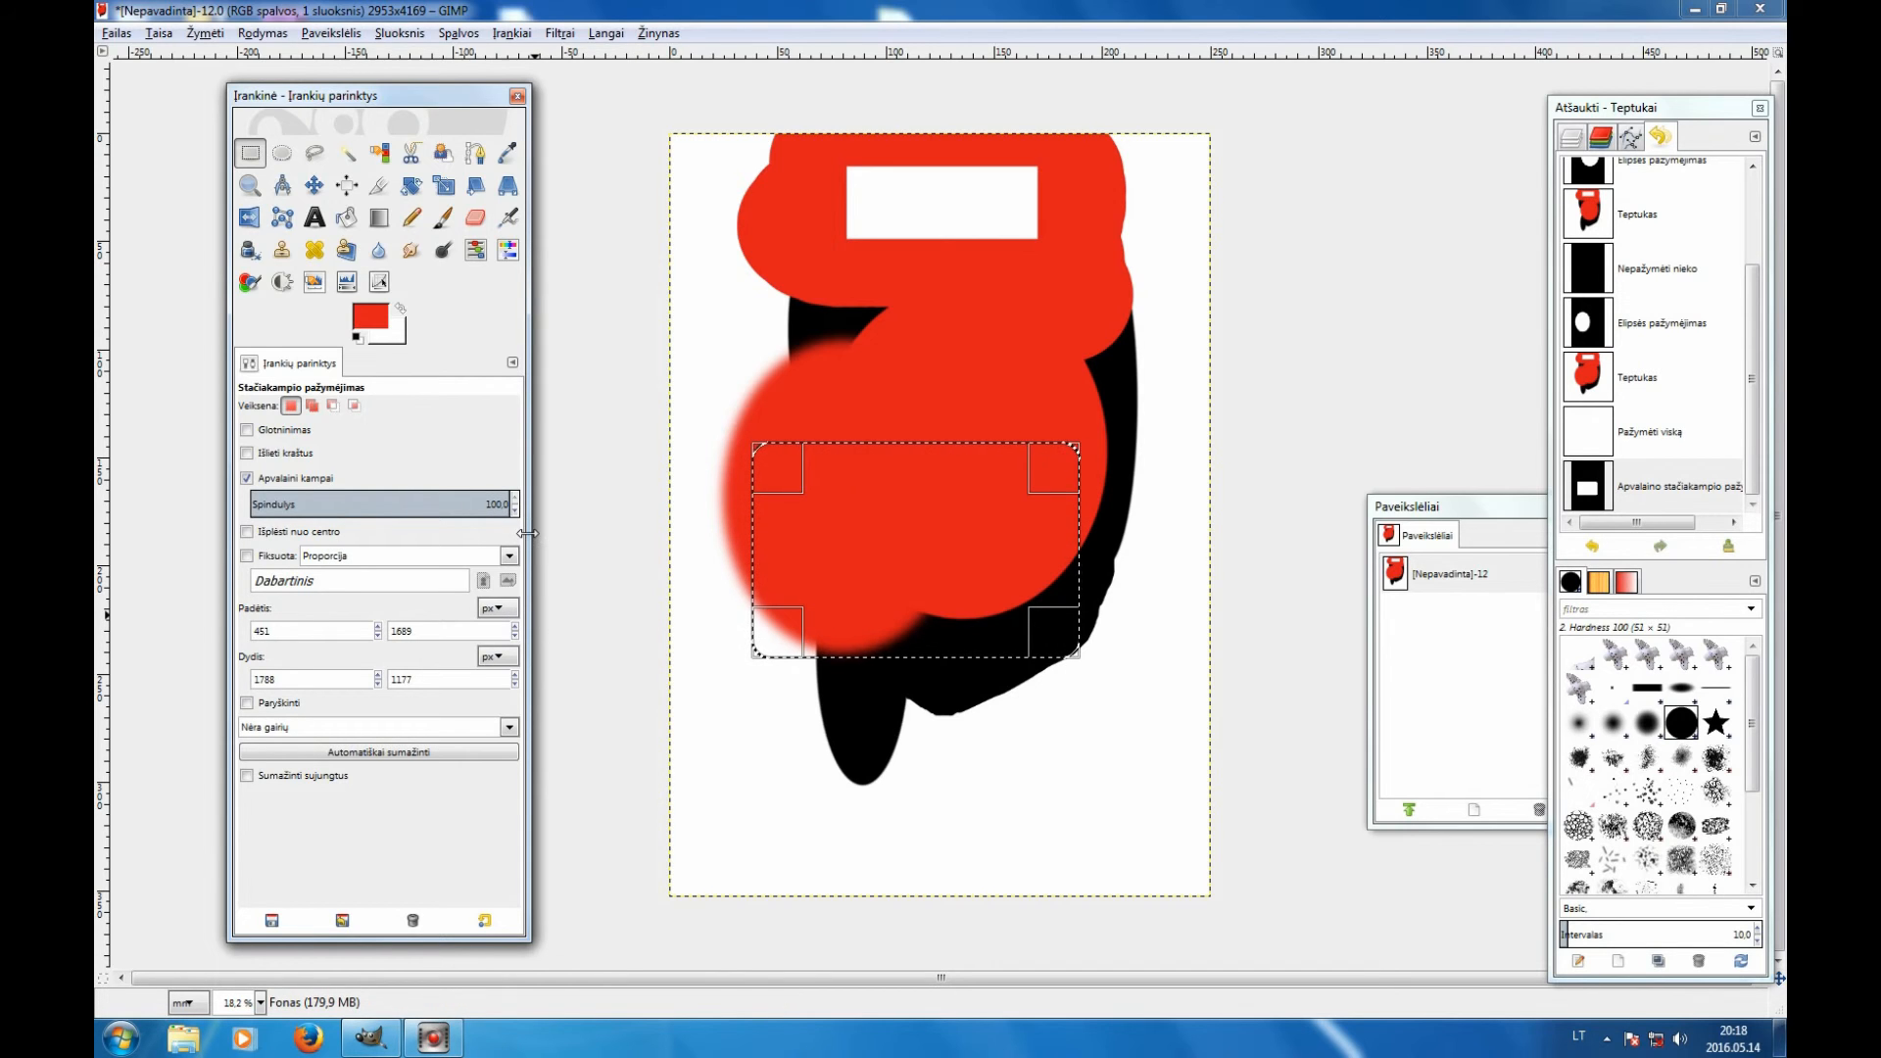
Resize the rounded rectangular selection to about 1375 × 1107 px from its lower-left corner, without expanding from the centre
drag(789, 635, 914, 596)
click(247, 531)
click(801, 637)
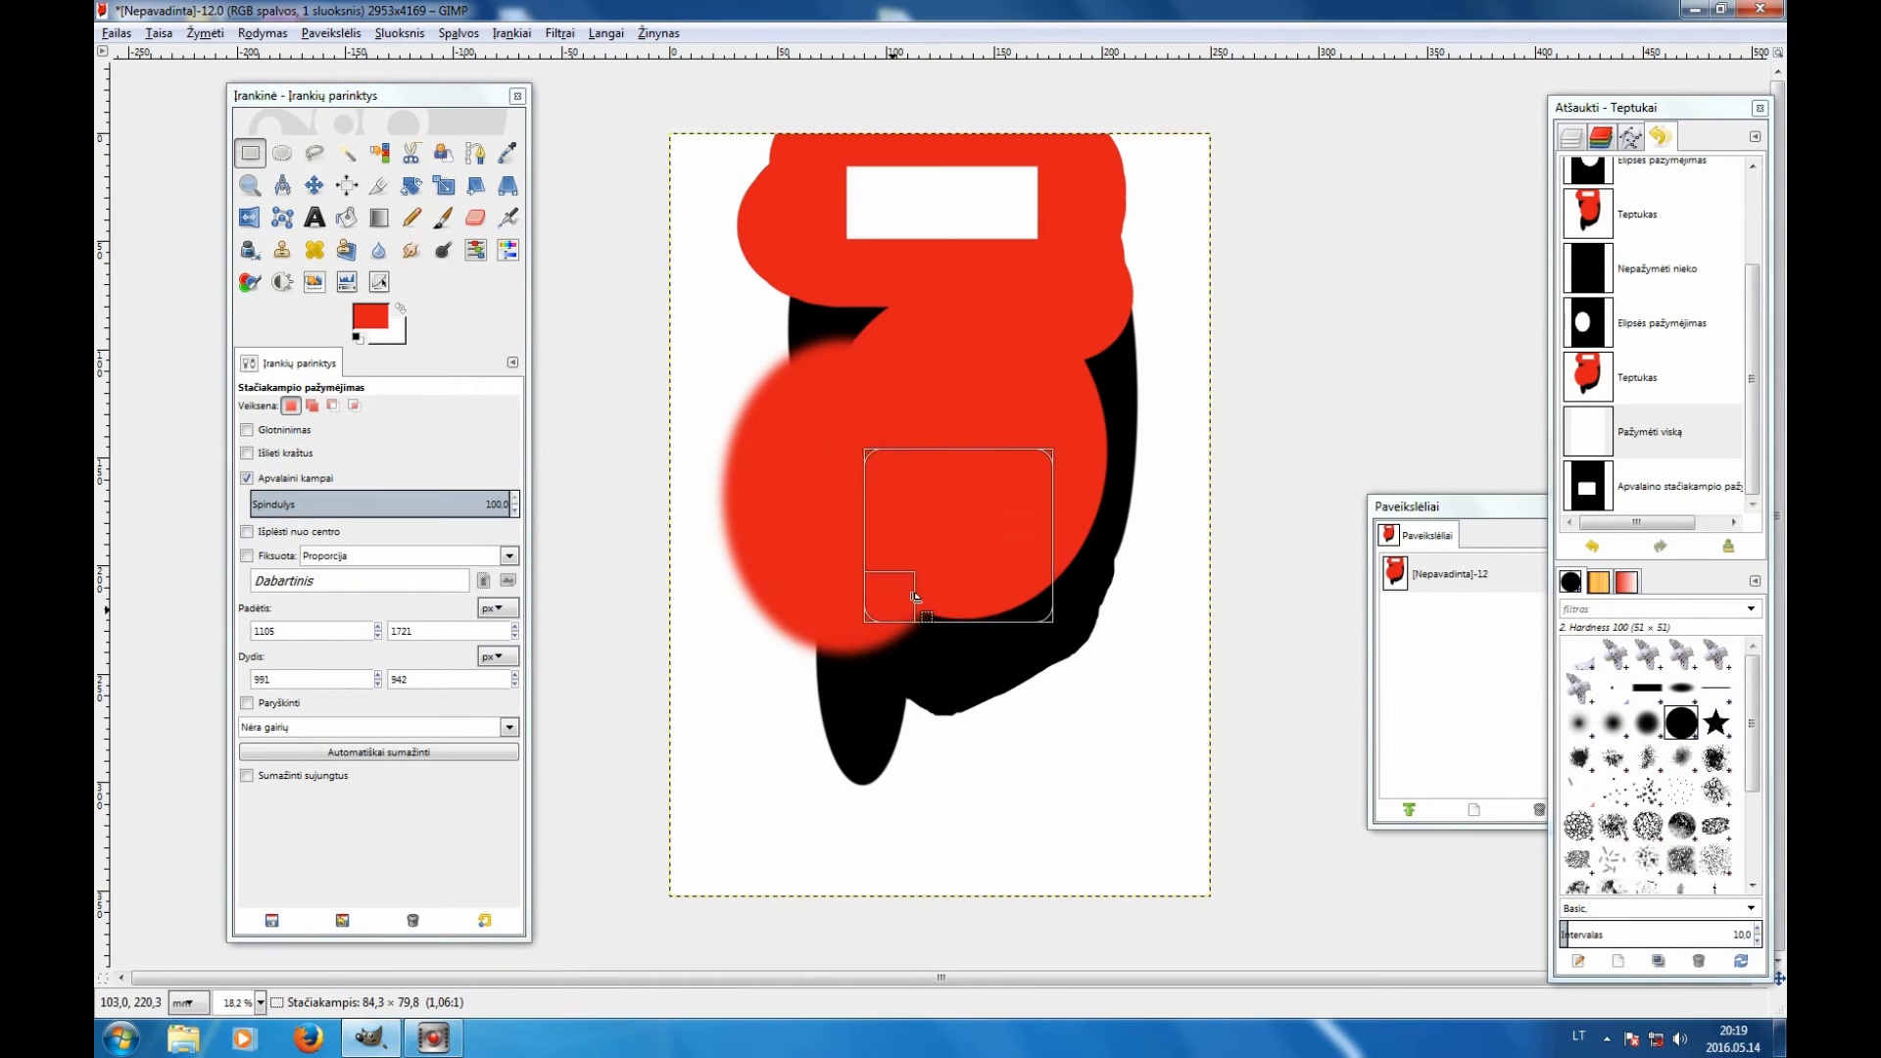
drag(803, 635, 800, 633)
mouse_move(803, 534)
mouse_down()
mouse_move(718, 538)
mouse_move(828, 543)
mouse_up()
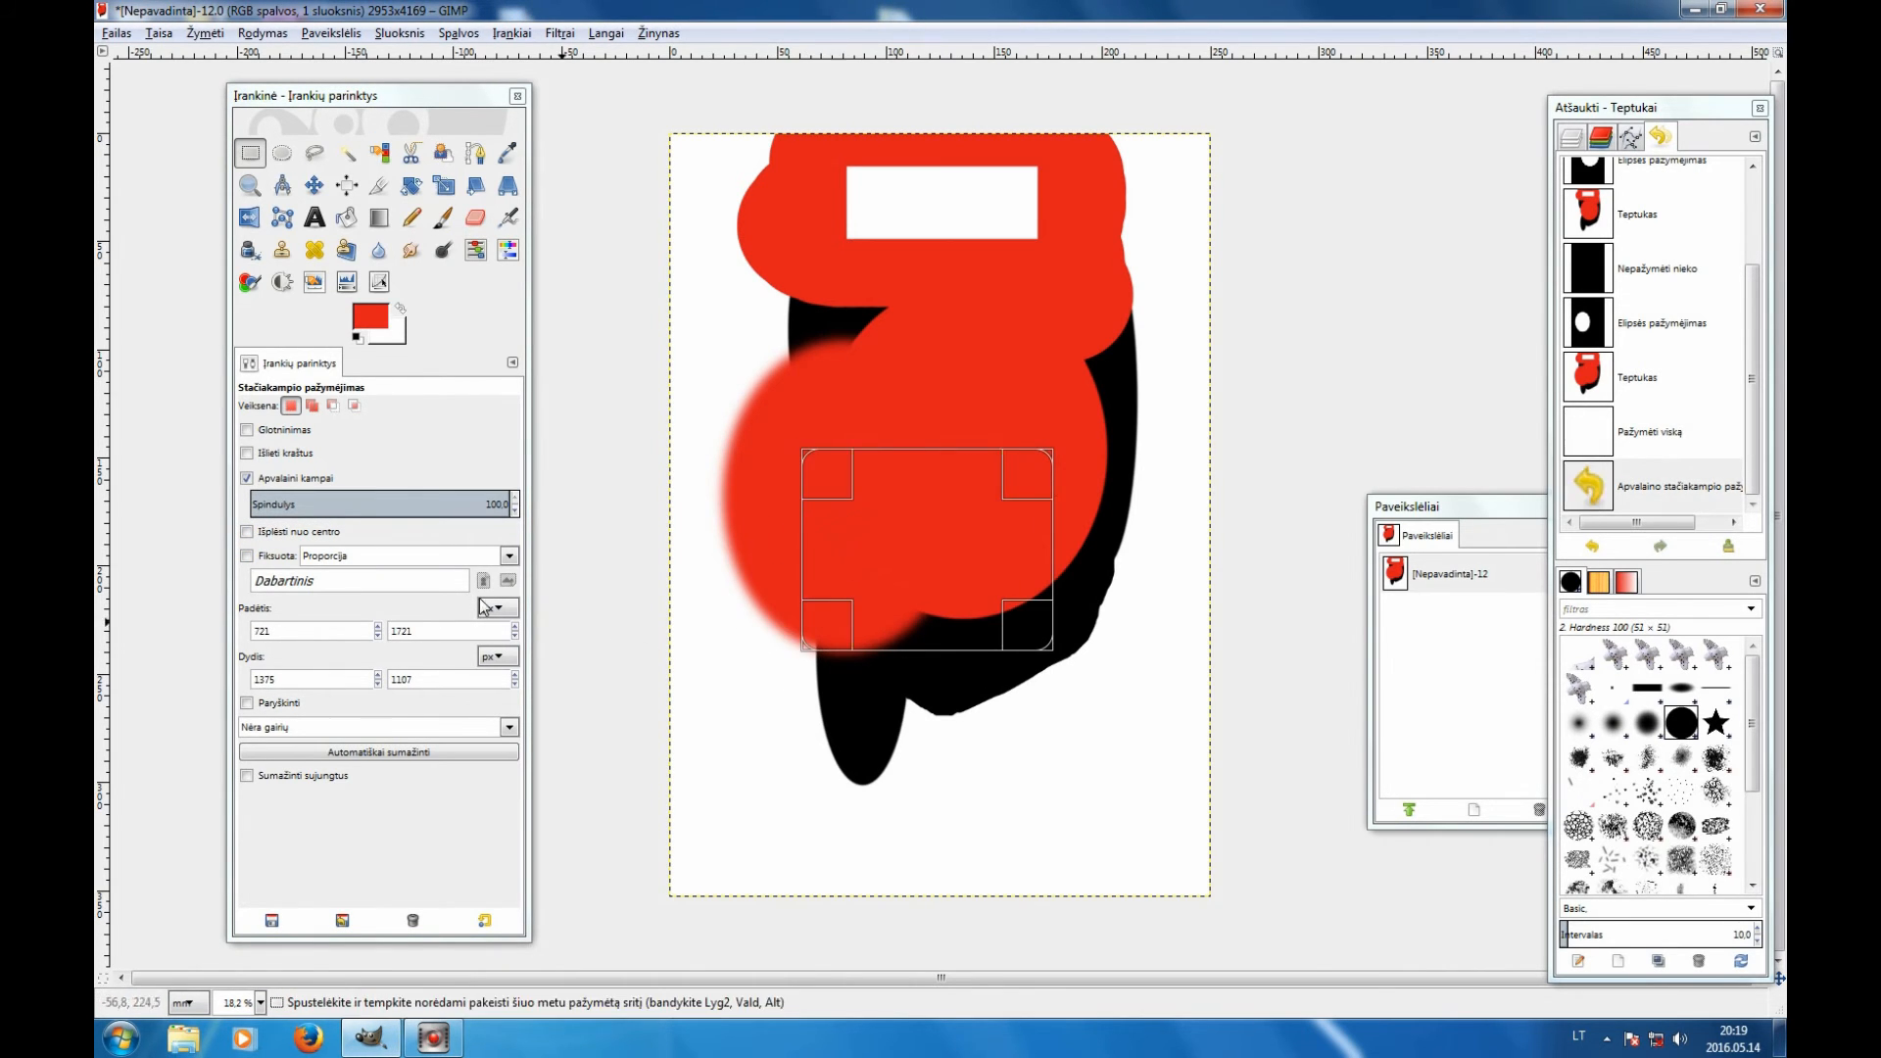
Turn on expanding from the centre and resize the rounded selection to about 1145 × 1473 px
click(247, 531)
click(834, 634)
drag(834, 634, 930, 671)
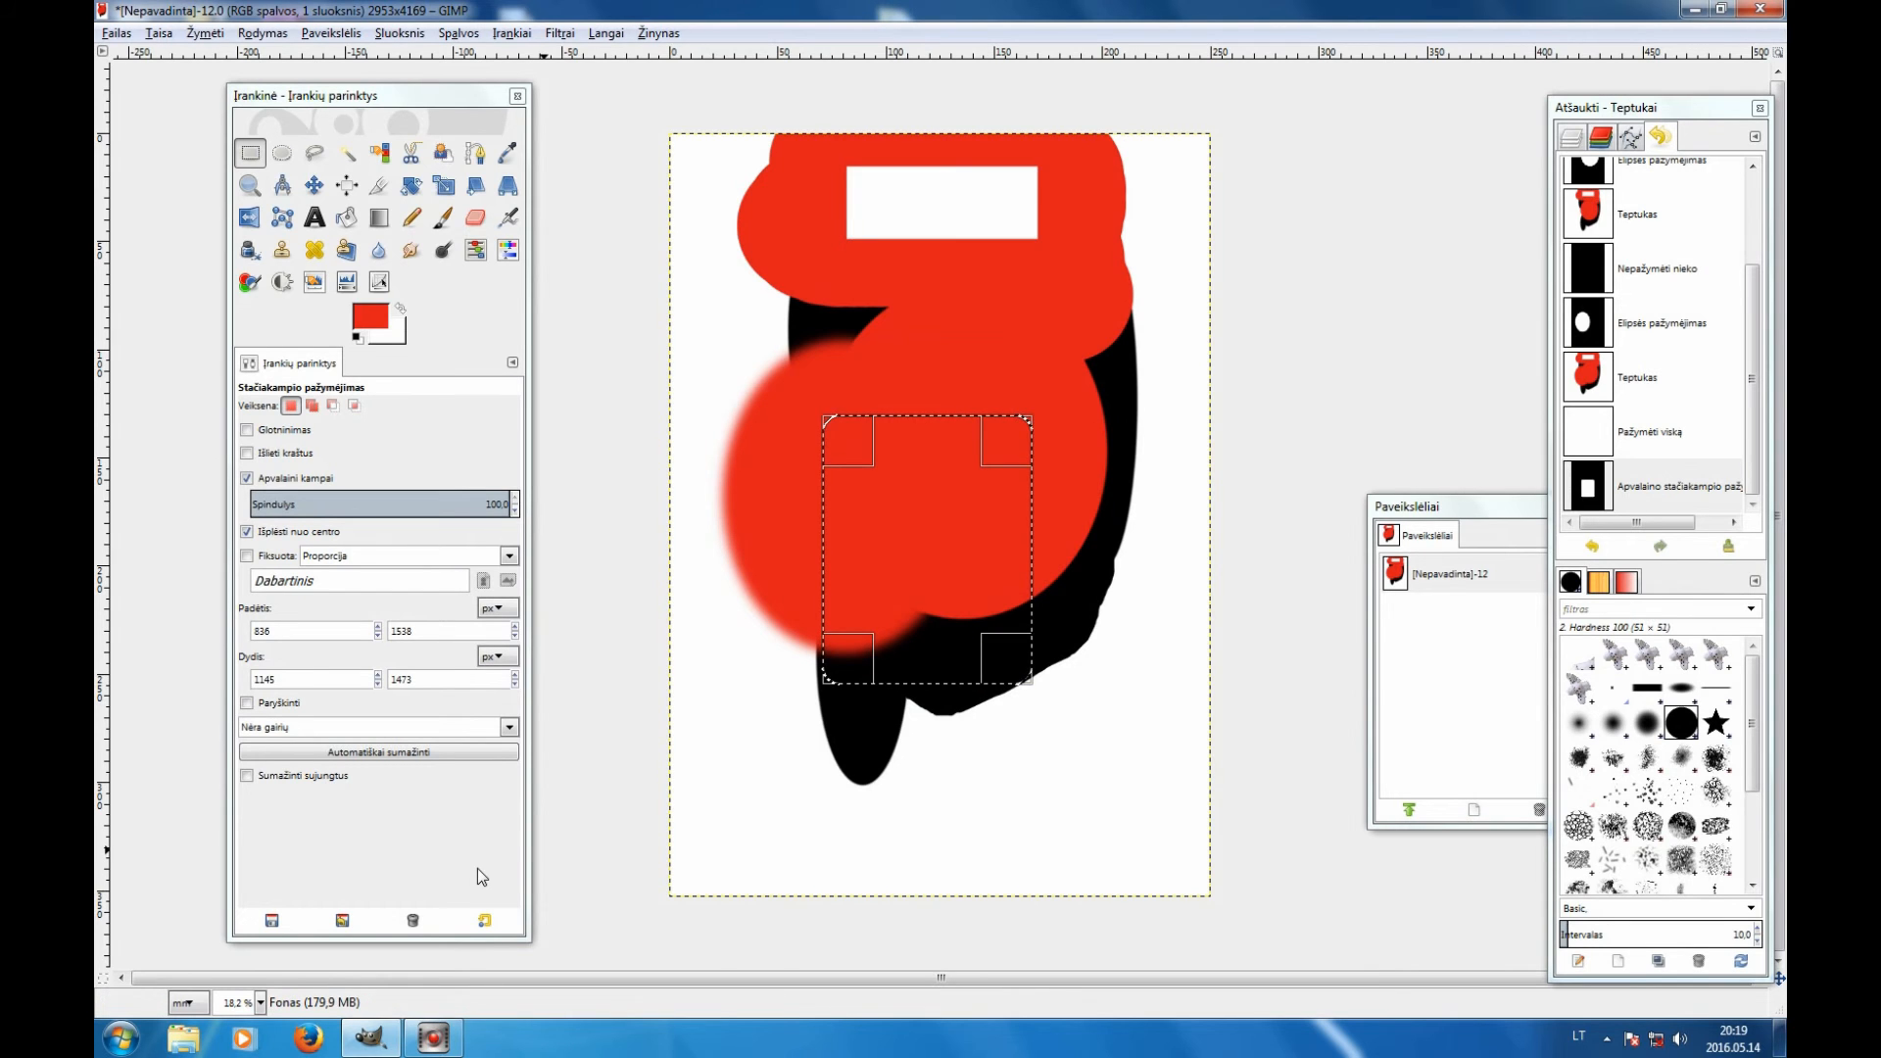
Draw a new rounded selection of about 1959 × 902 px from its centre and move it over the lower part of the red ellipses
drag(804, 374, 626, 292)
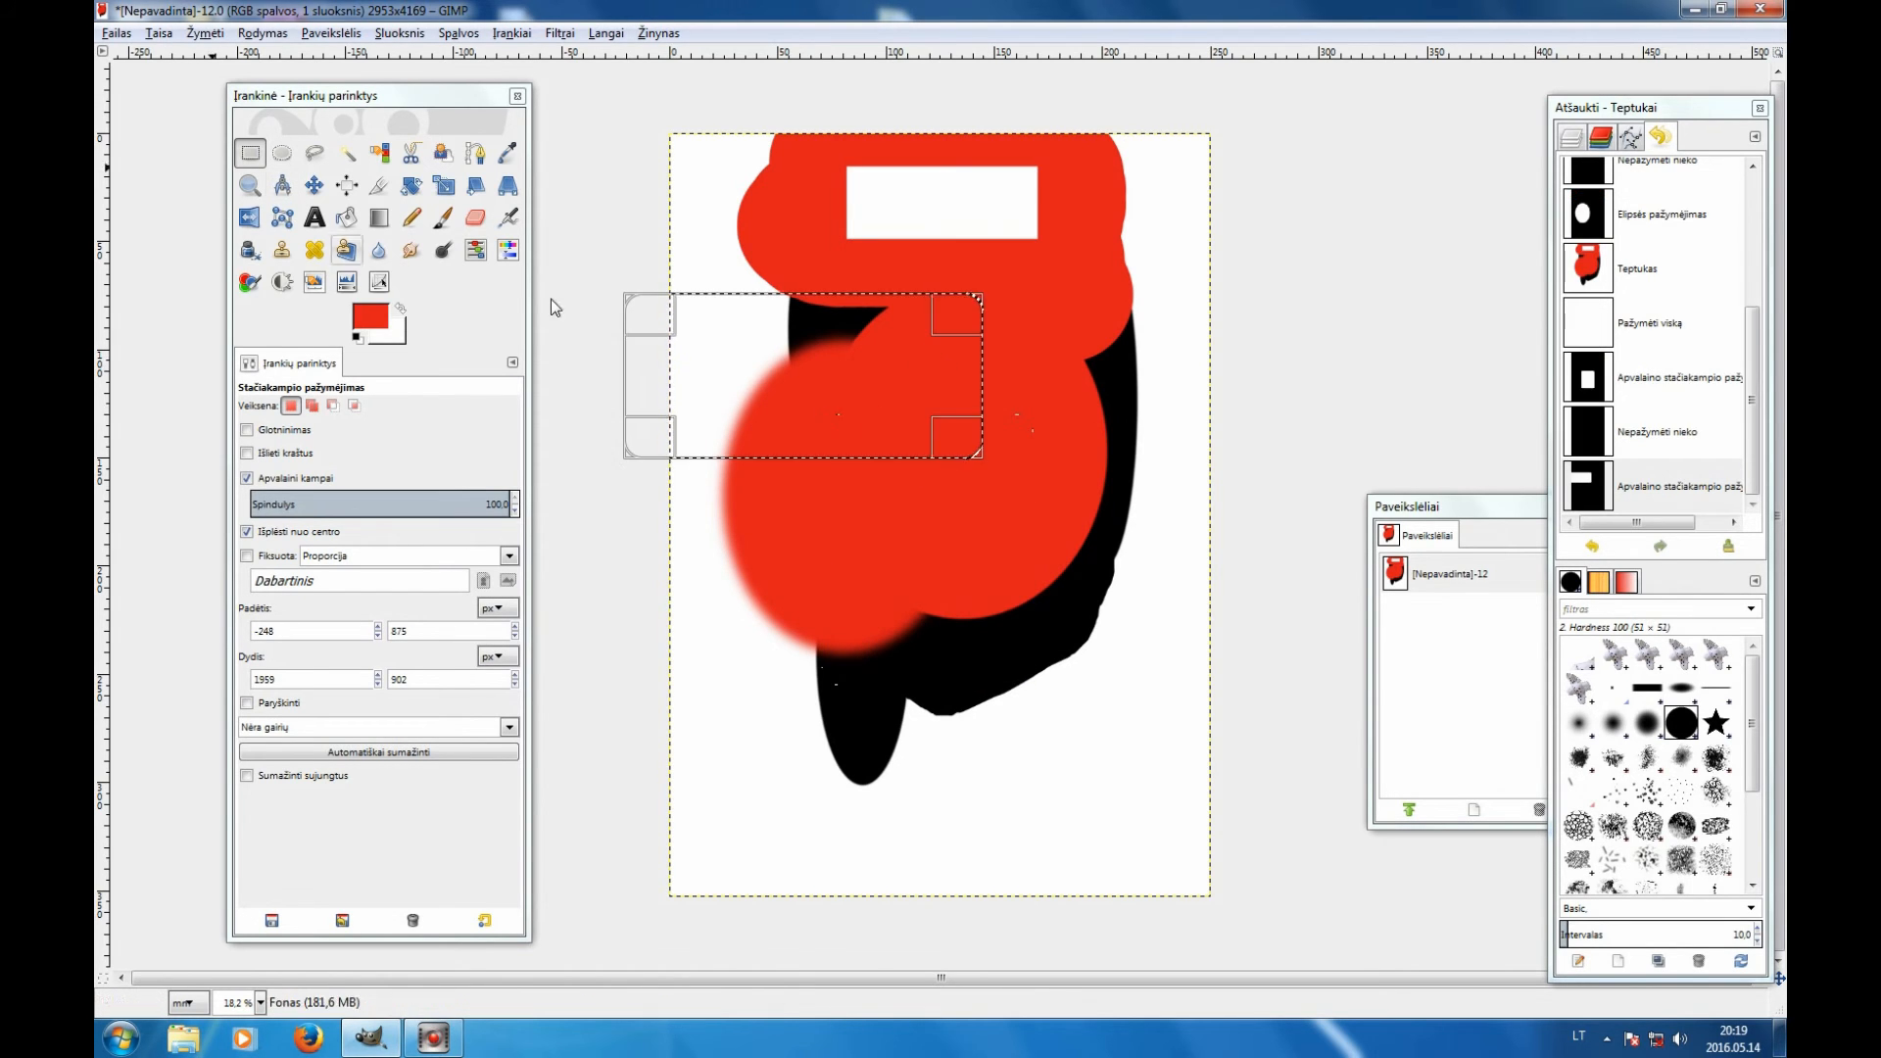
drag(723, 357, 883, 536)
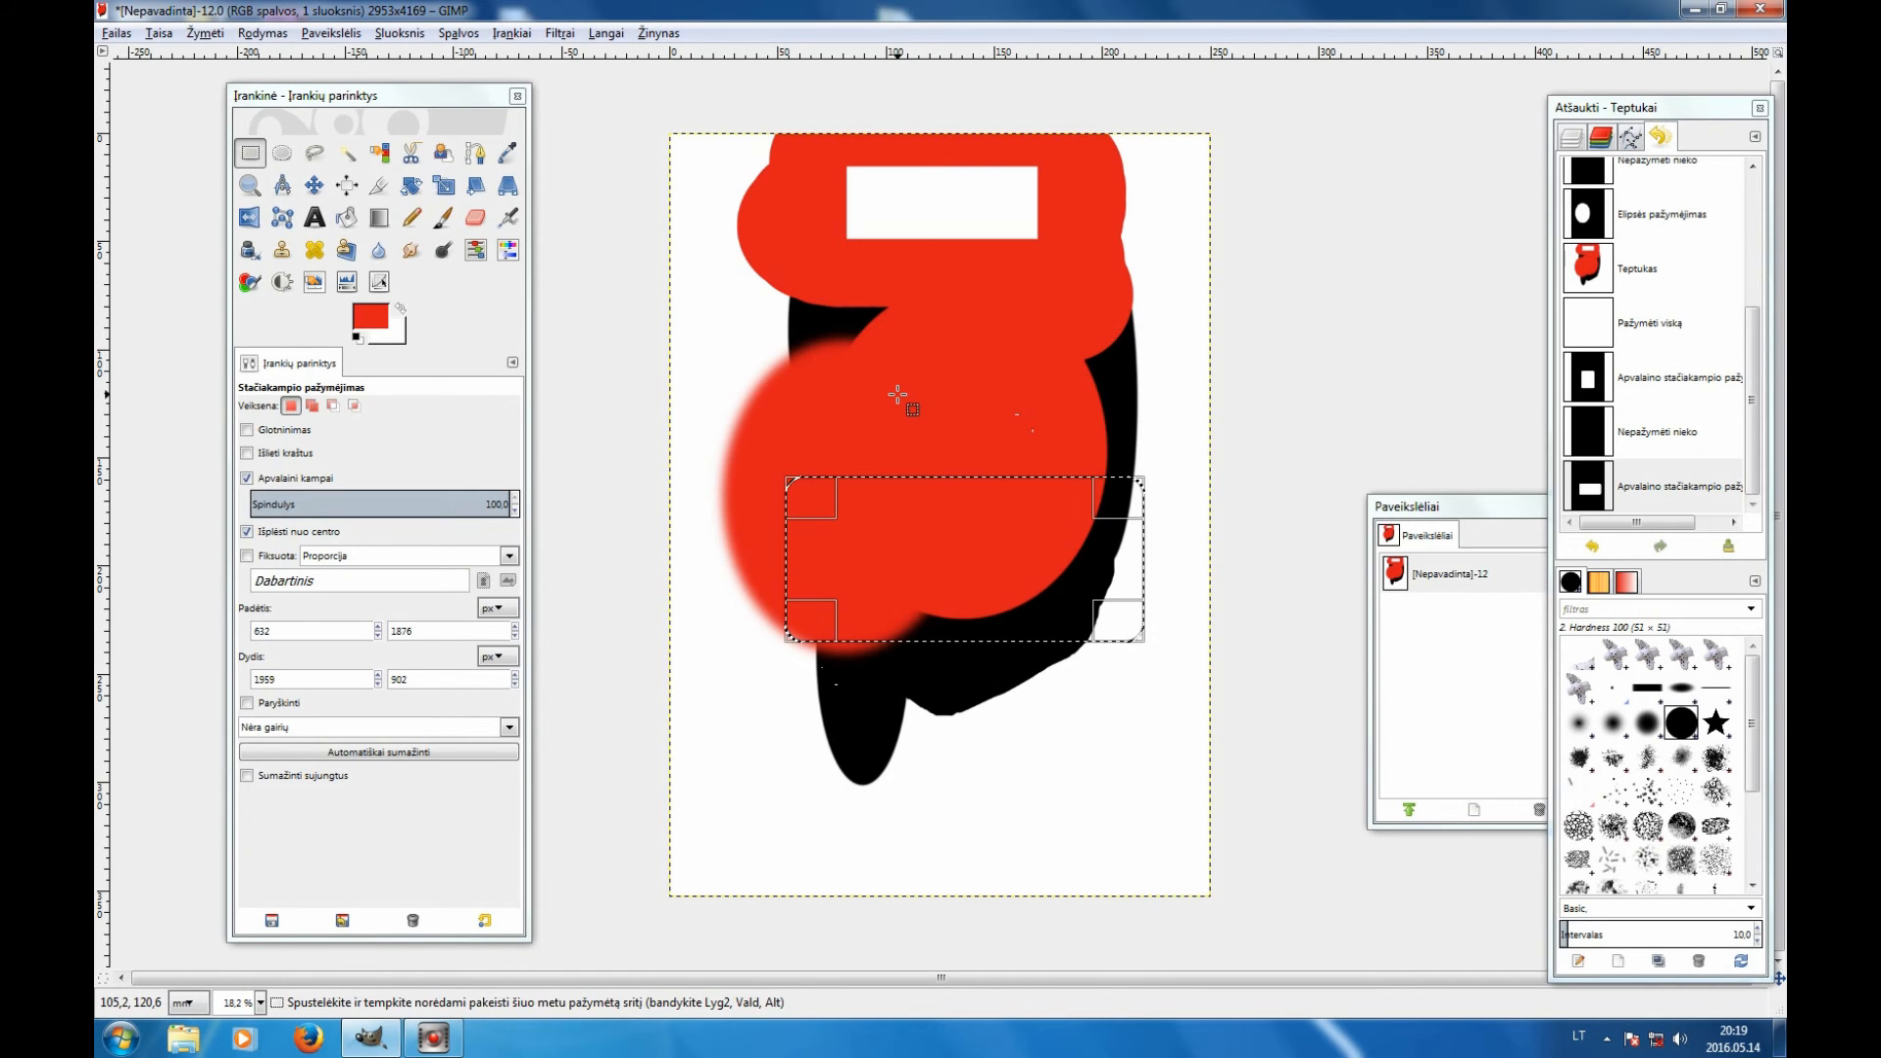
Show the layers list, copy the selected area and paste it as a new layer
key(ctrl+l)
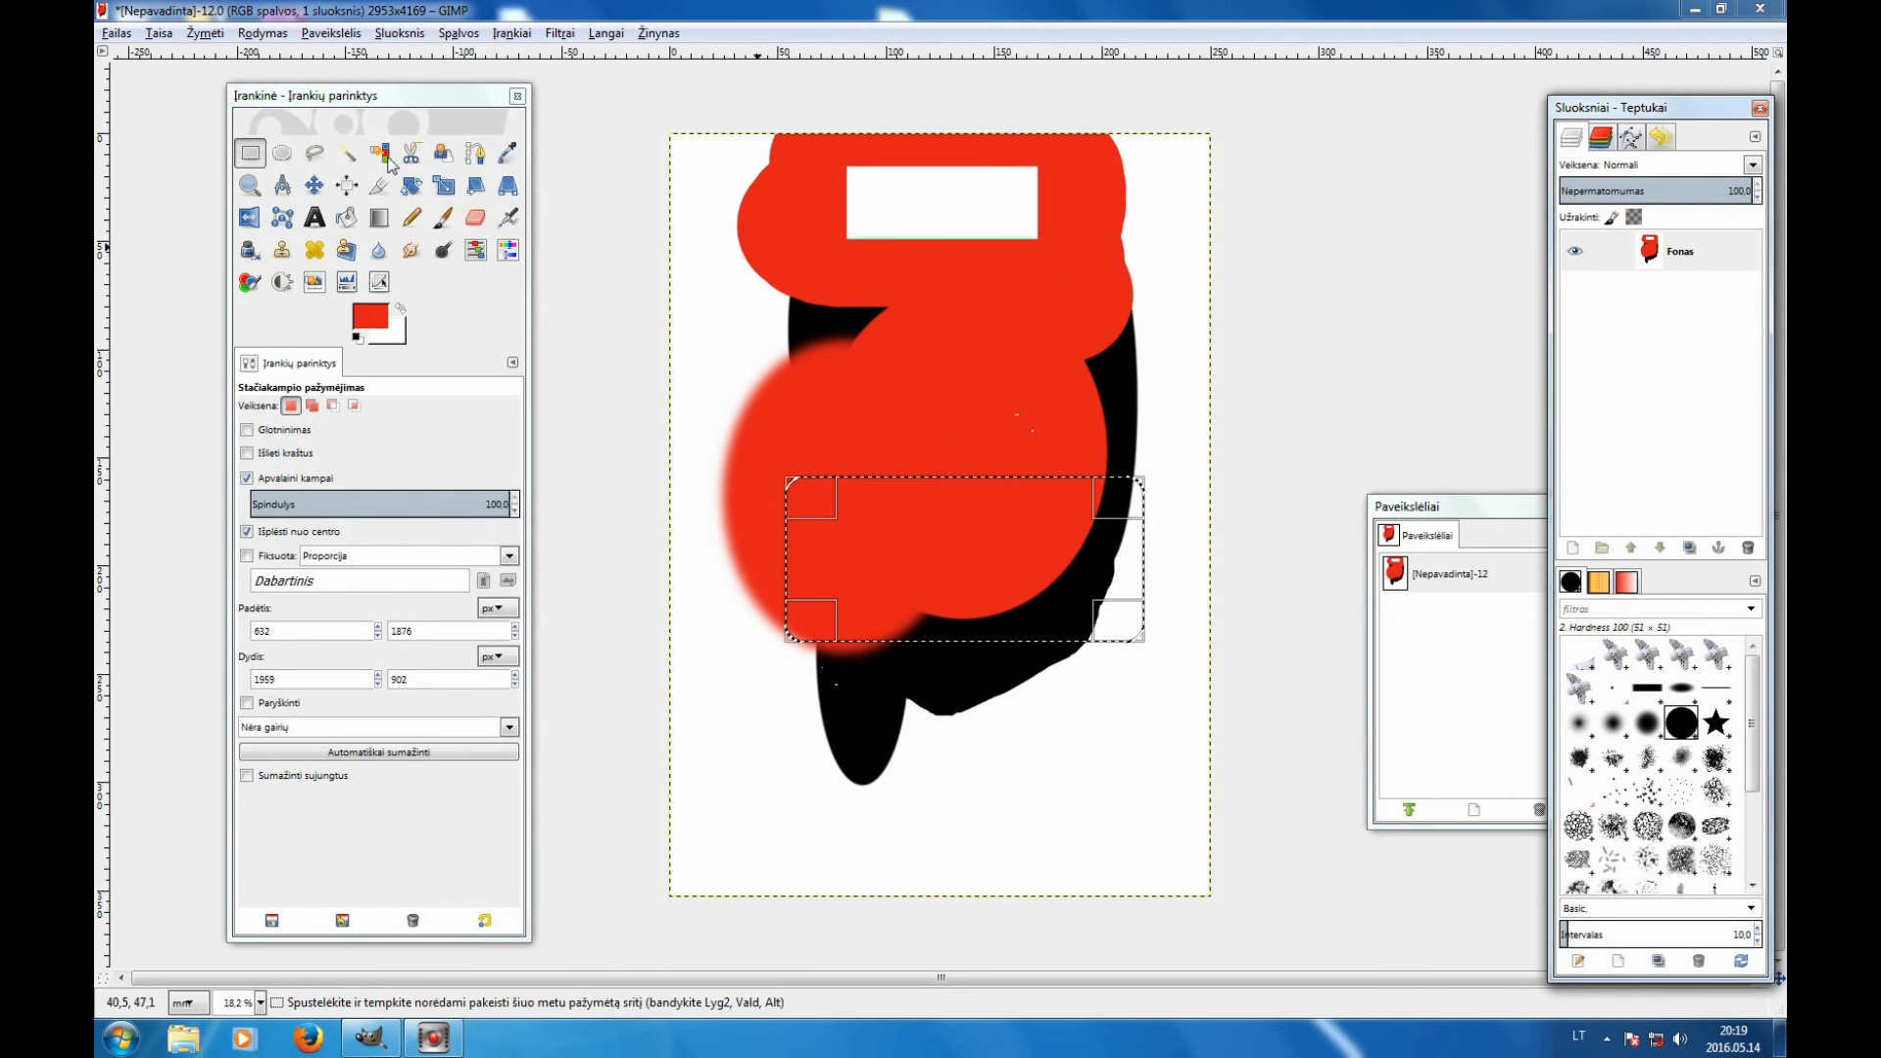
click(159, 32)
click(193, 174)
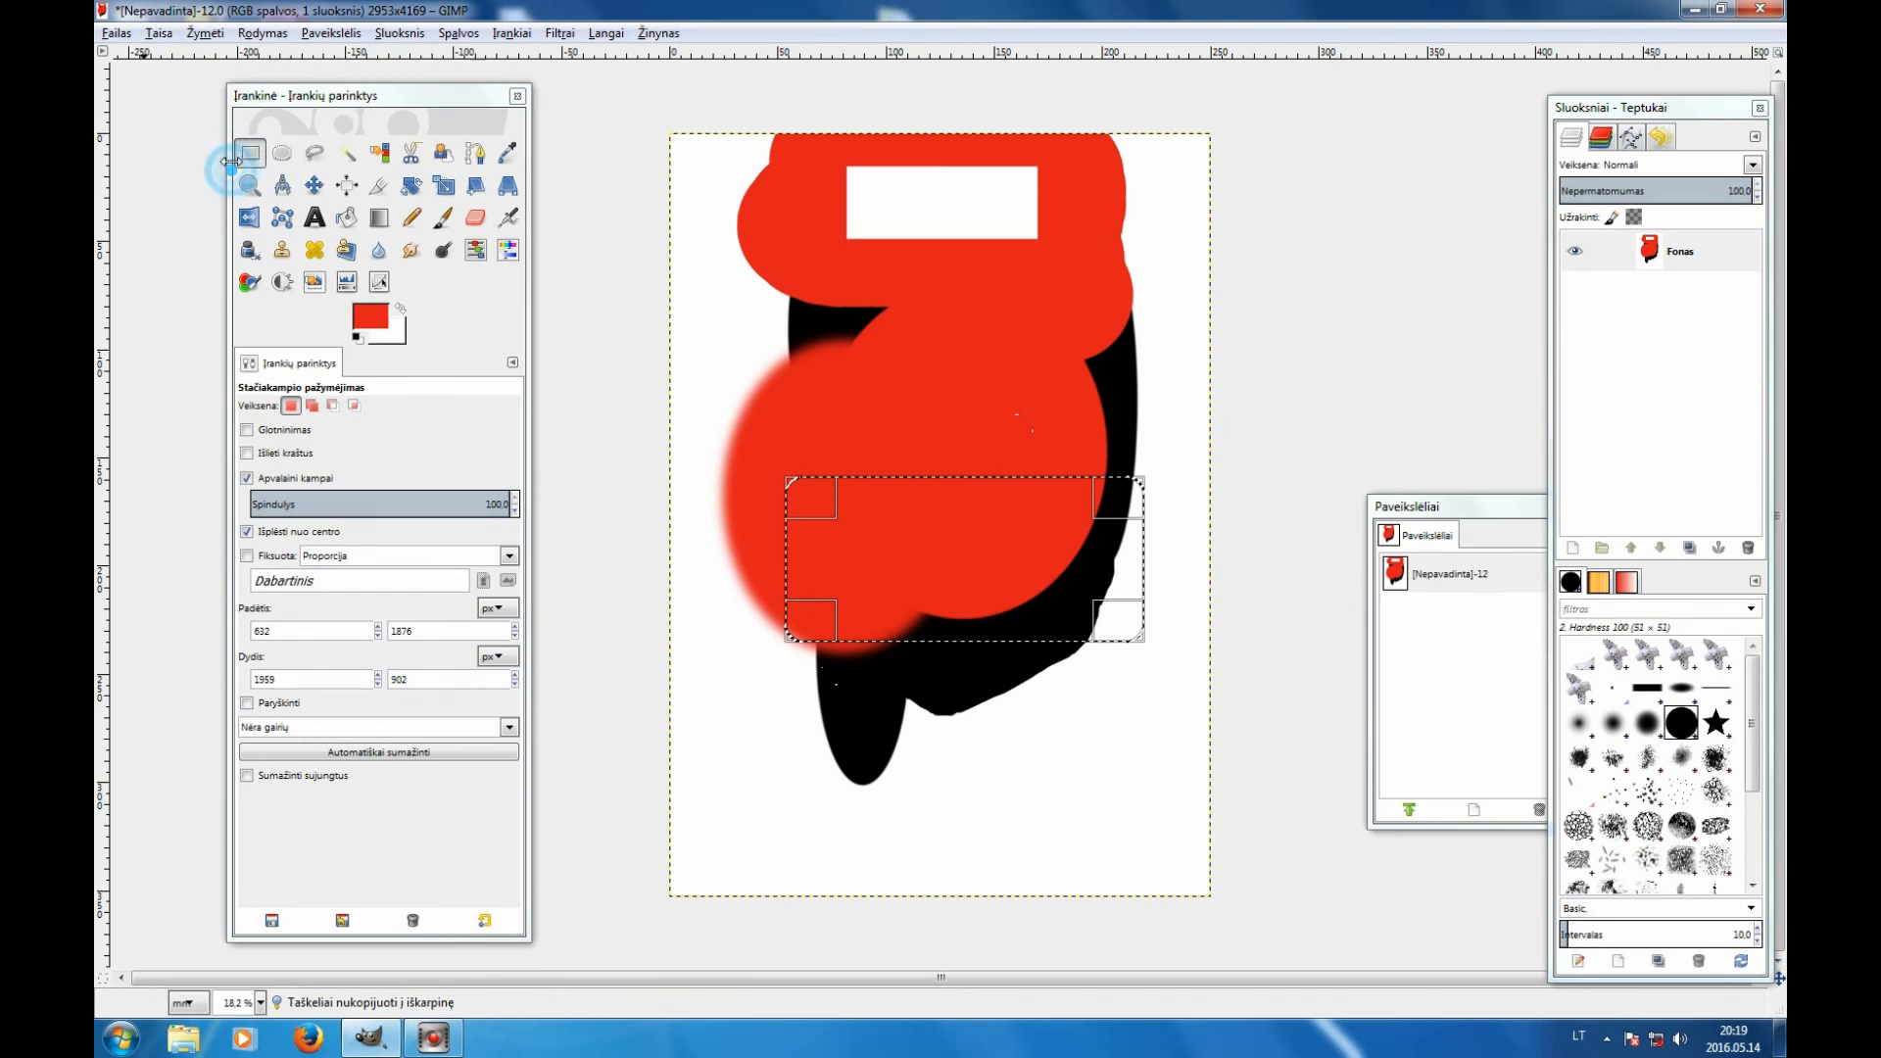
click(159, 32)
mouse_move(248, 256)
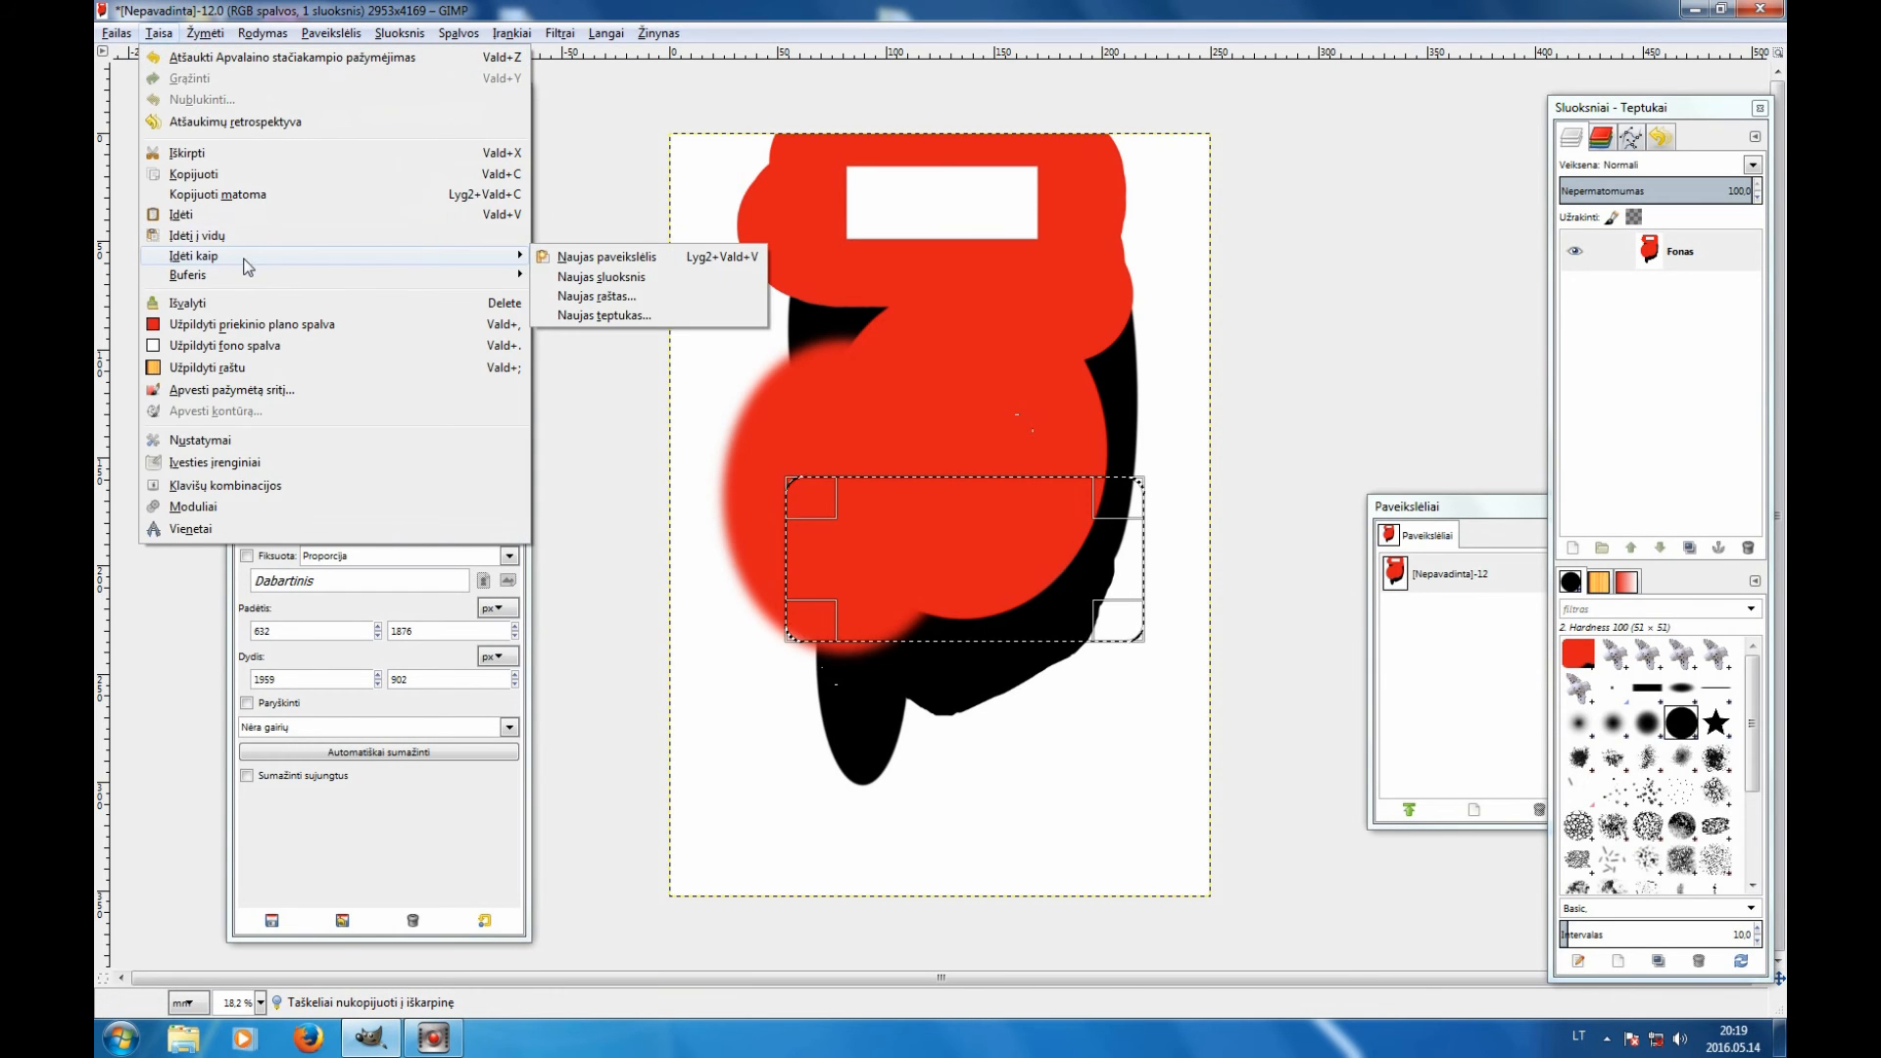
click(600, 277)
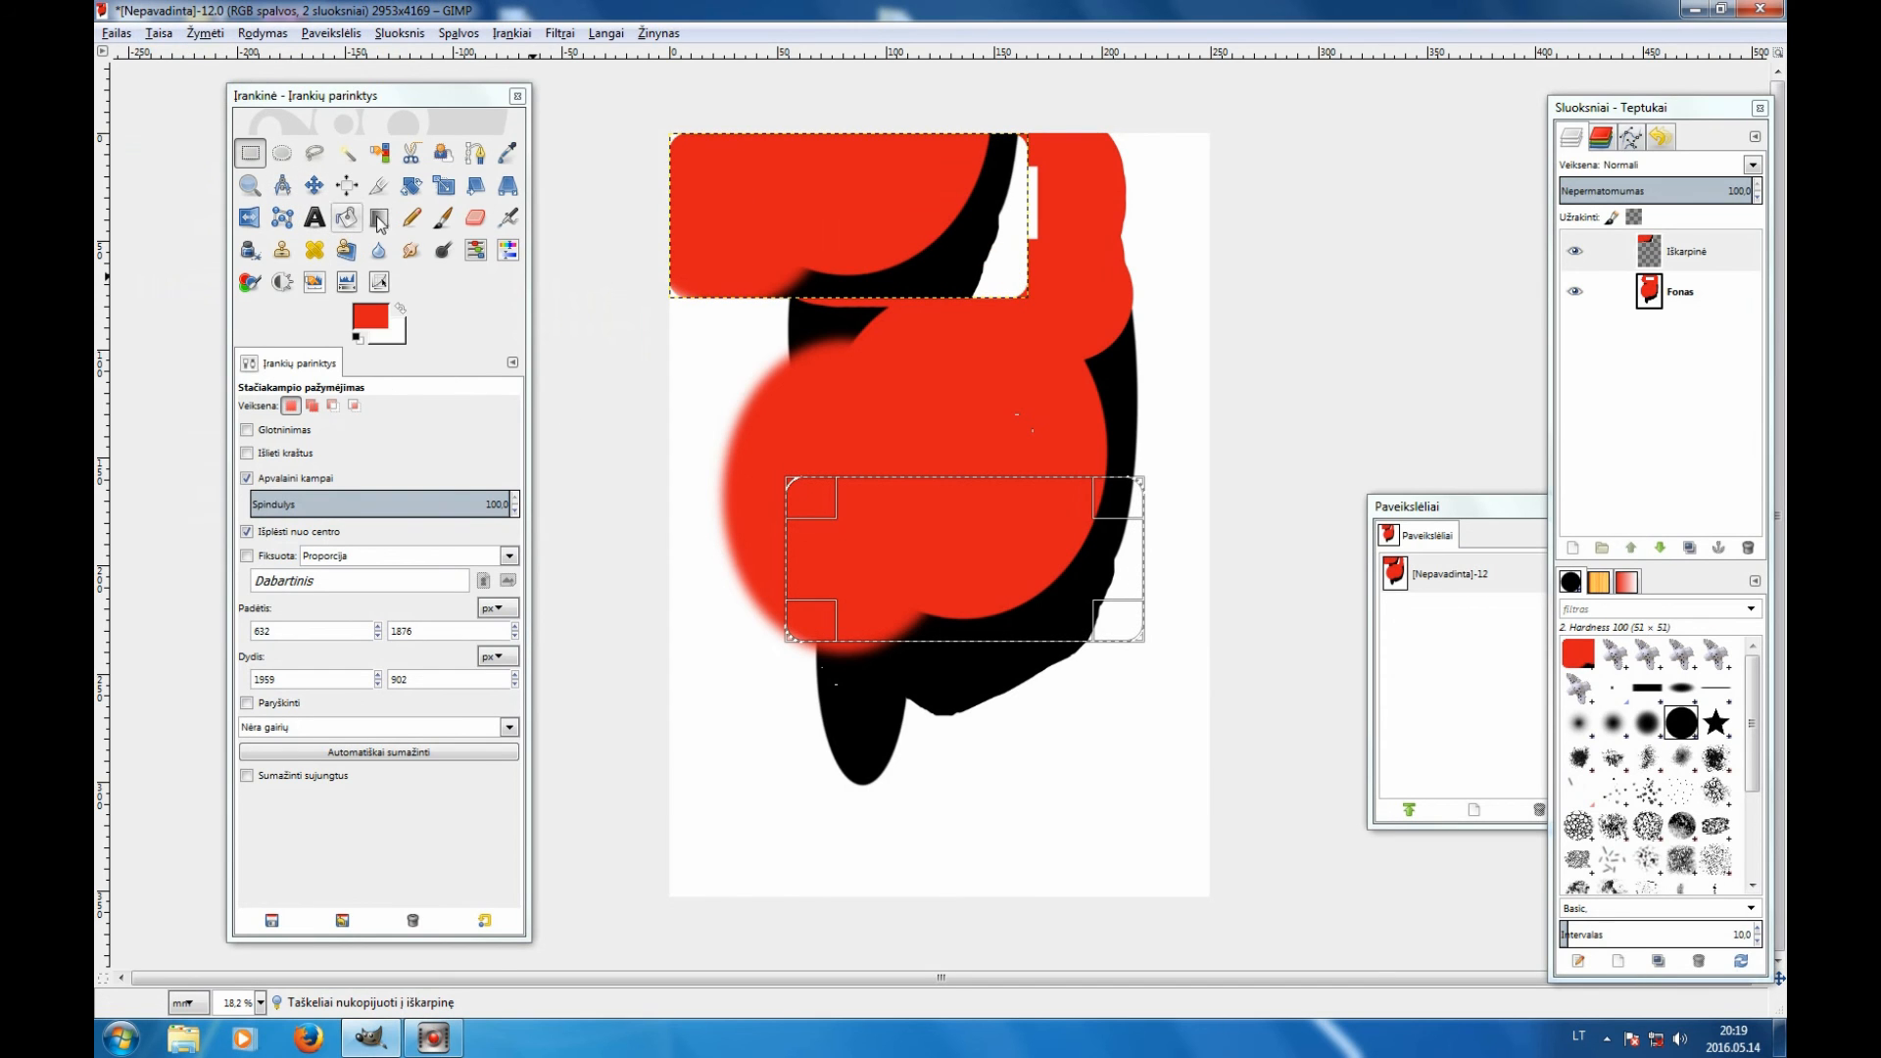
Move the pasted layer down over the red ellipses with the Move tool and undo the last move
click(313, 185)
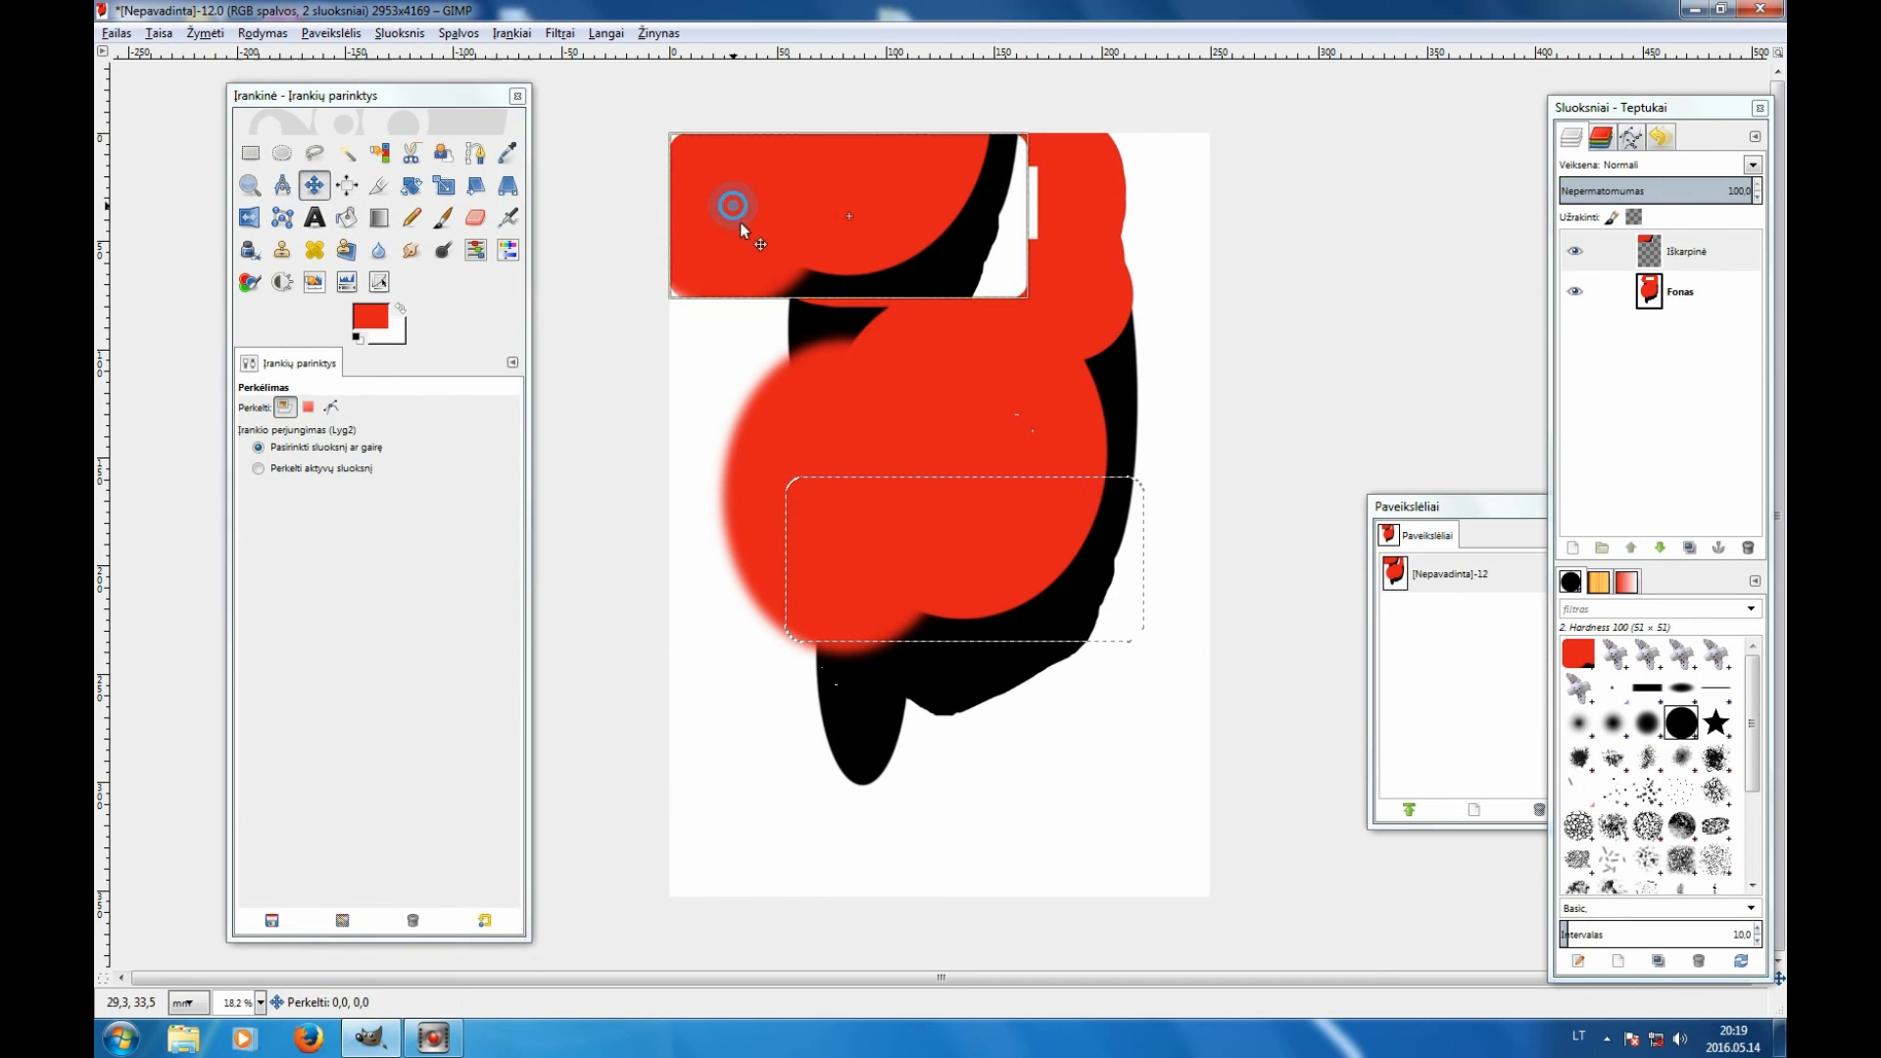
drag(737, 206, 834, 431)
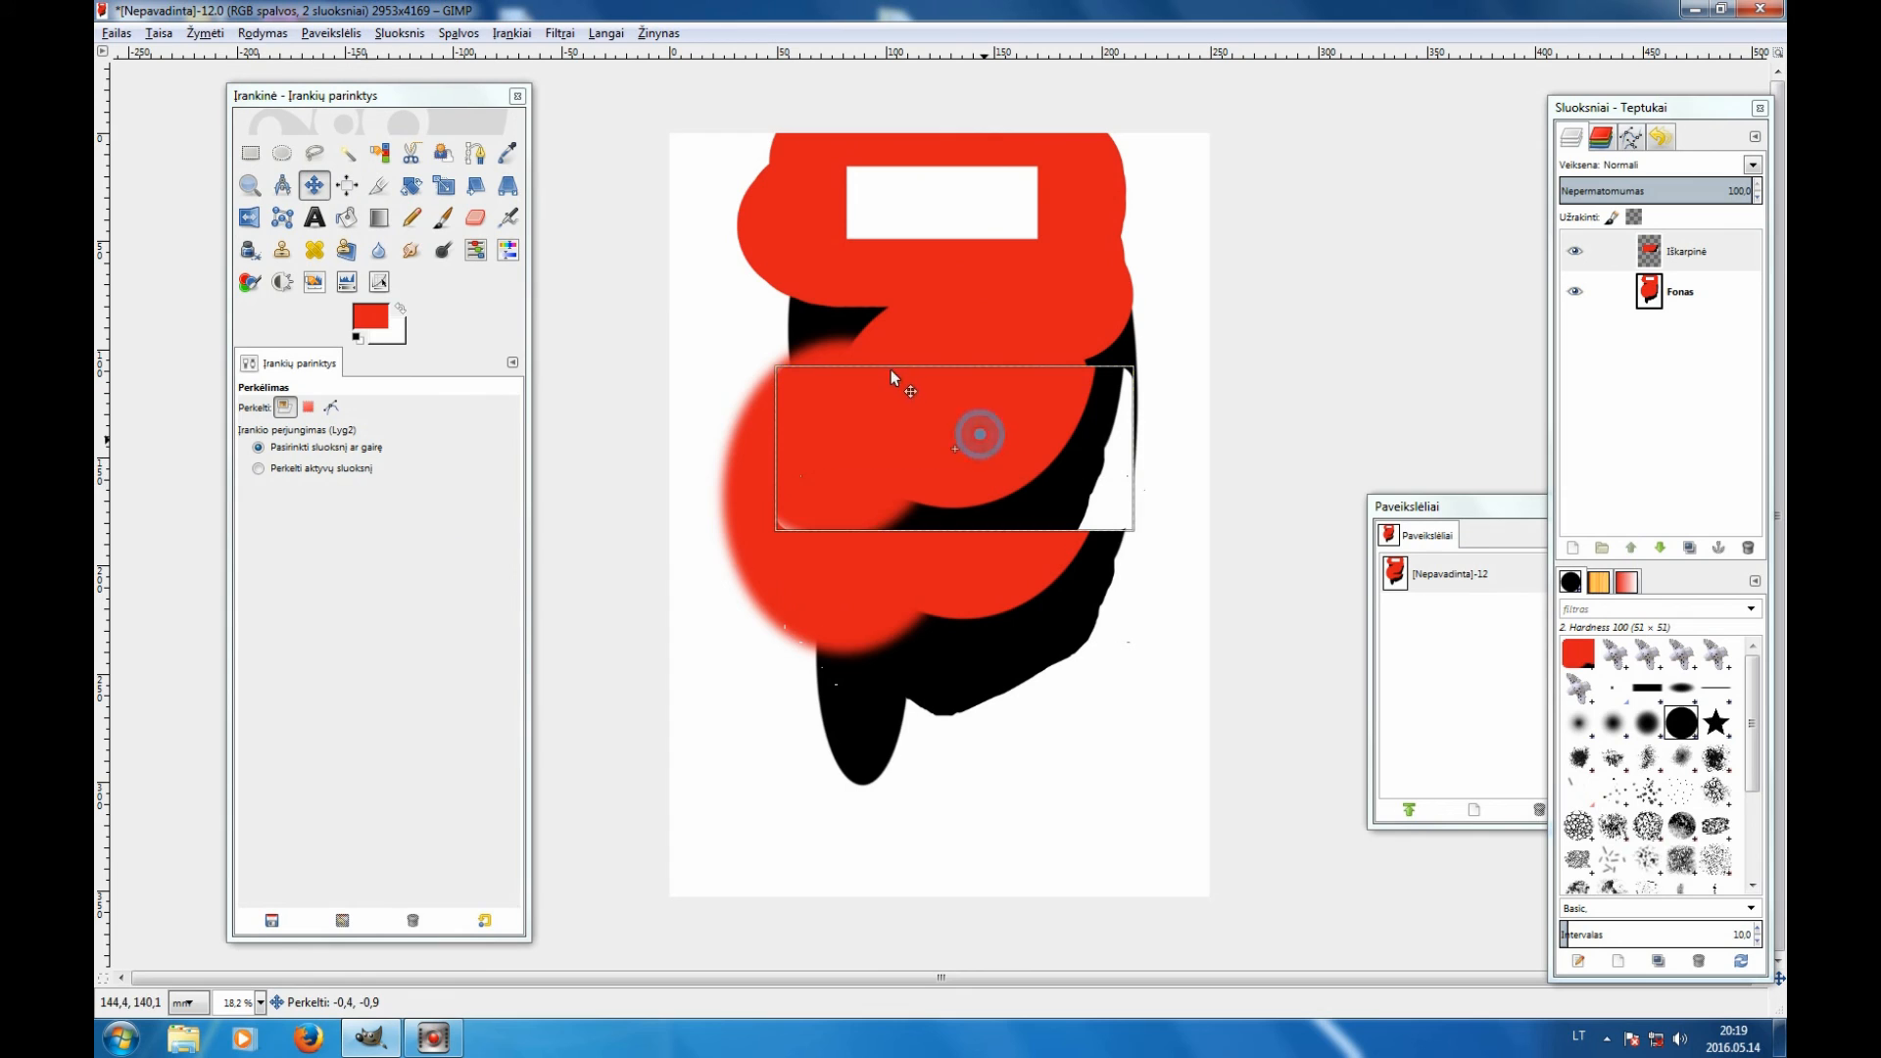
key(ctrl+z)
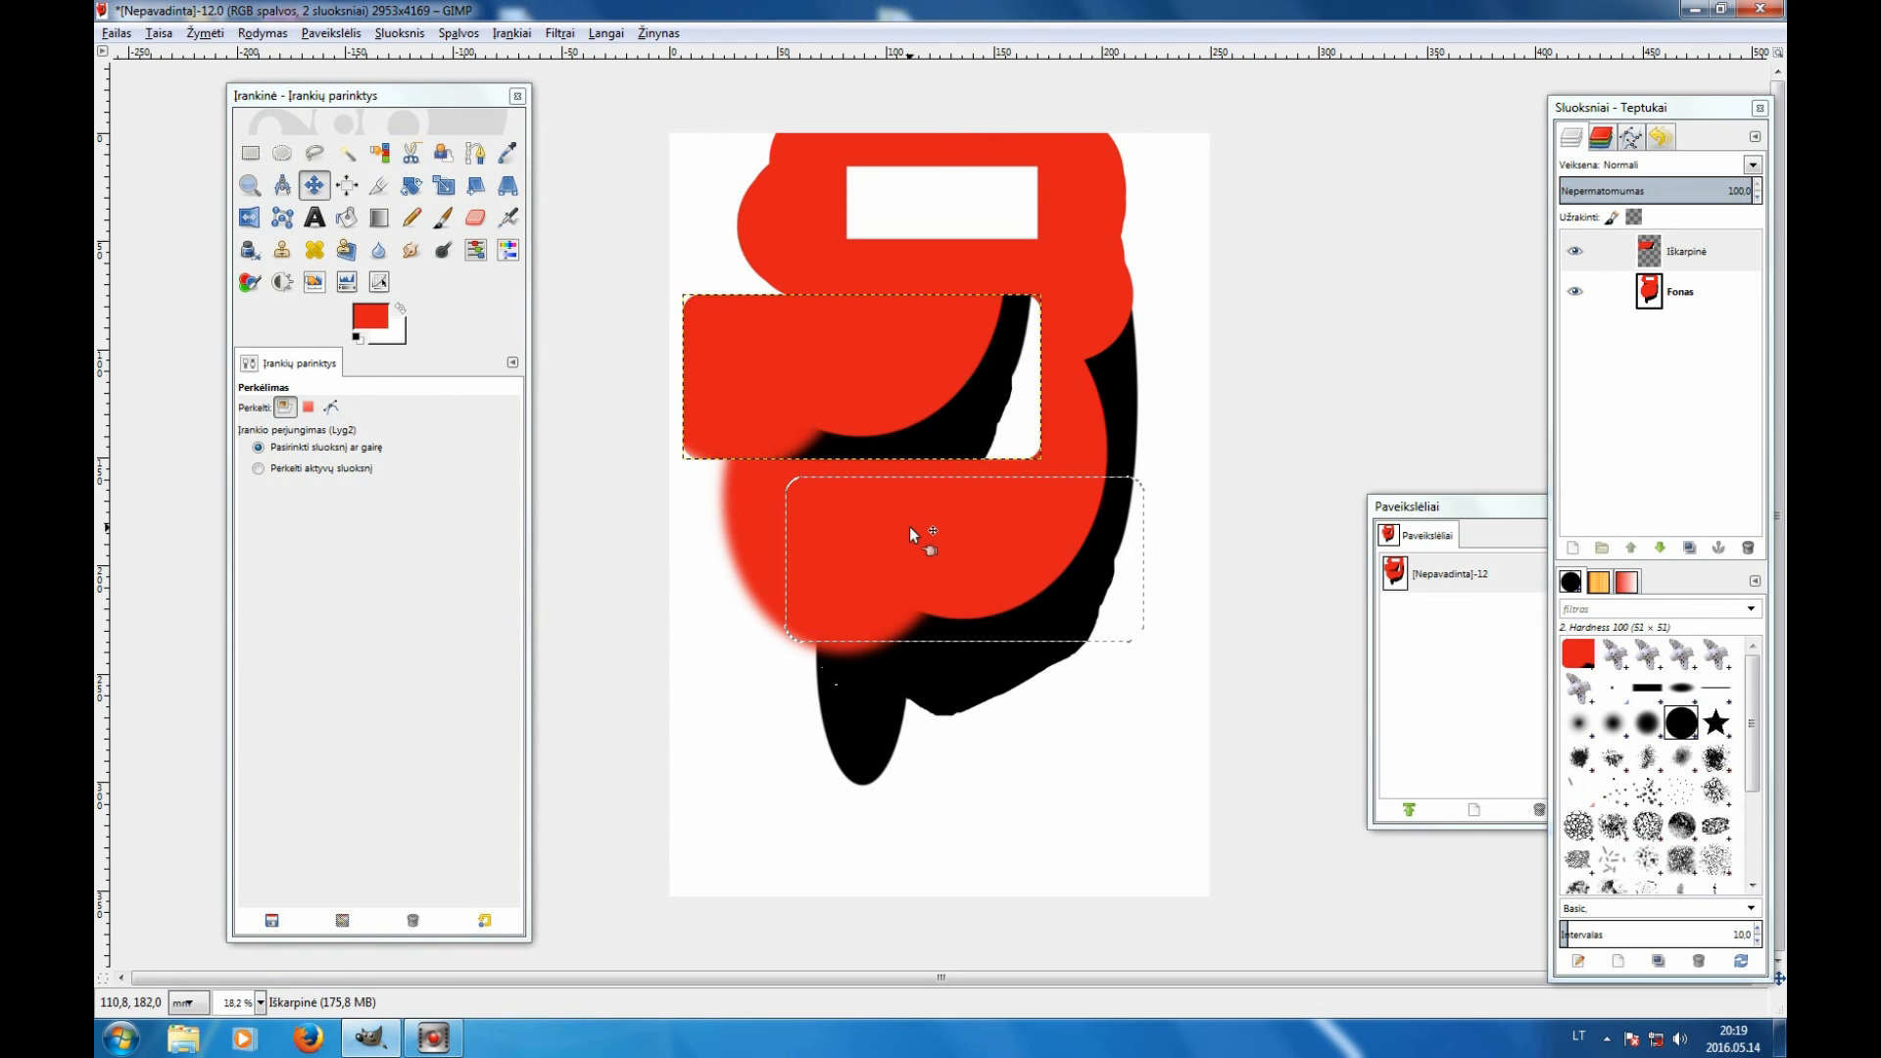
Select the whole canvas and switch back to Rectangle Select
key(ctrl+a)
click(250, 153)
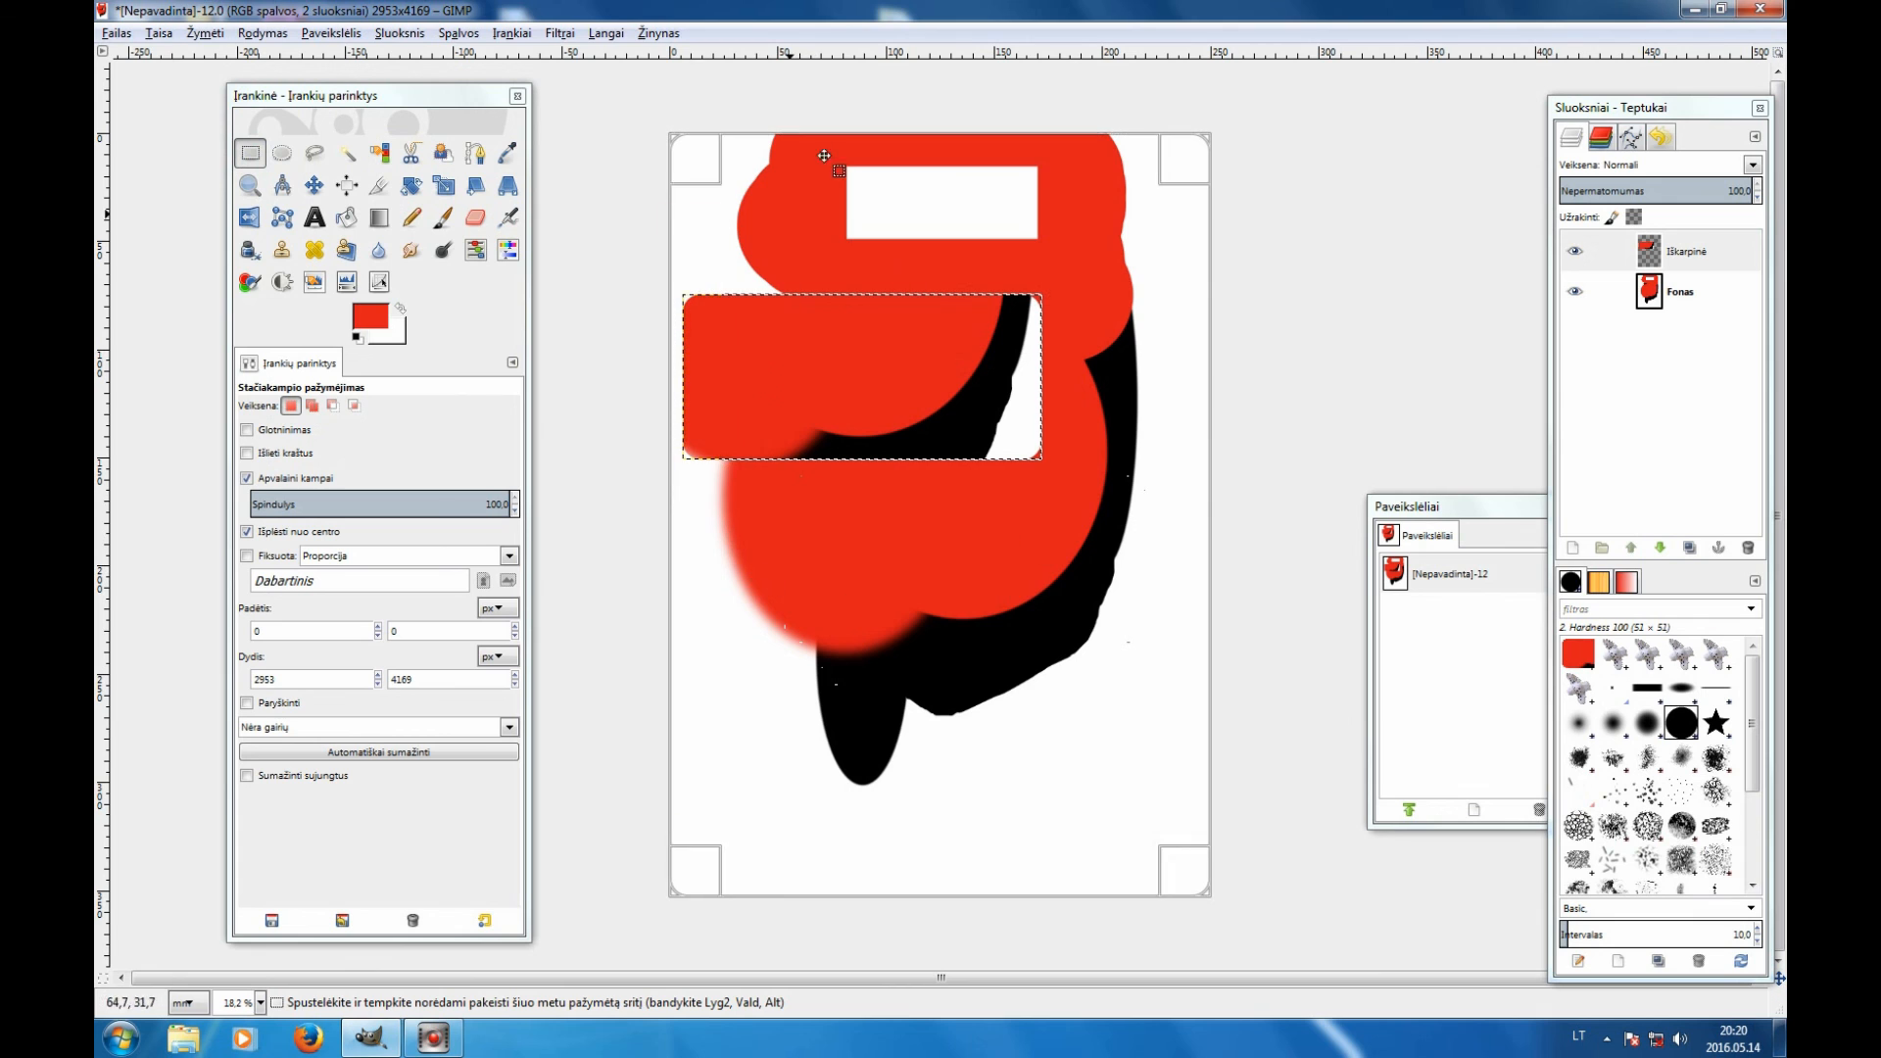